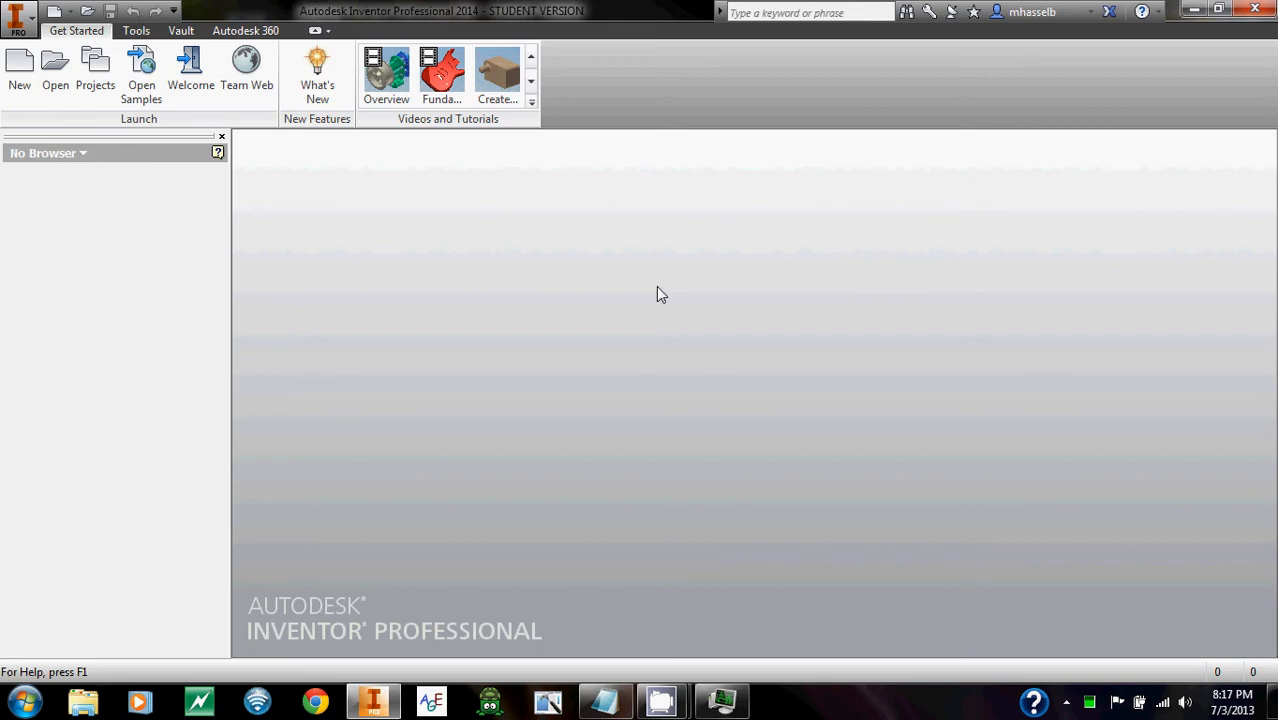
- Create a new assembly from the Standard.iam template and place the 0stand, 1triangle, 2circle and 3square parts in it
{"action": "left_click", "coordinate": [19, 70]}
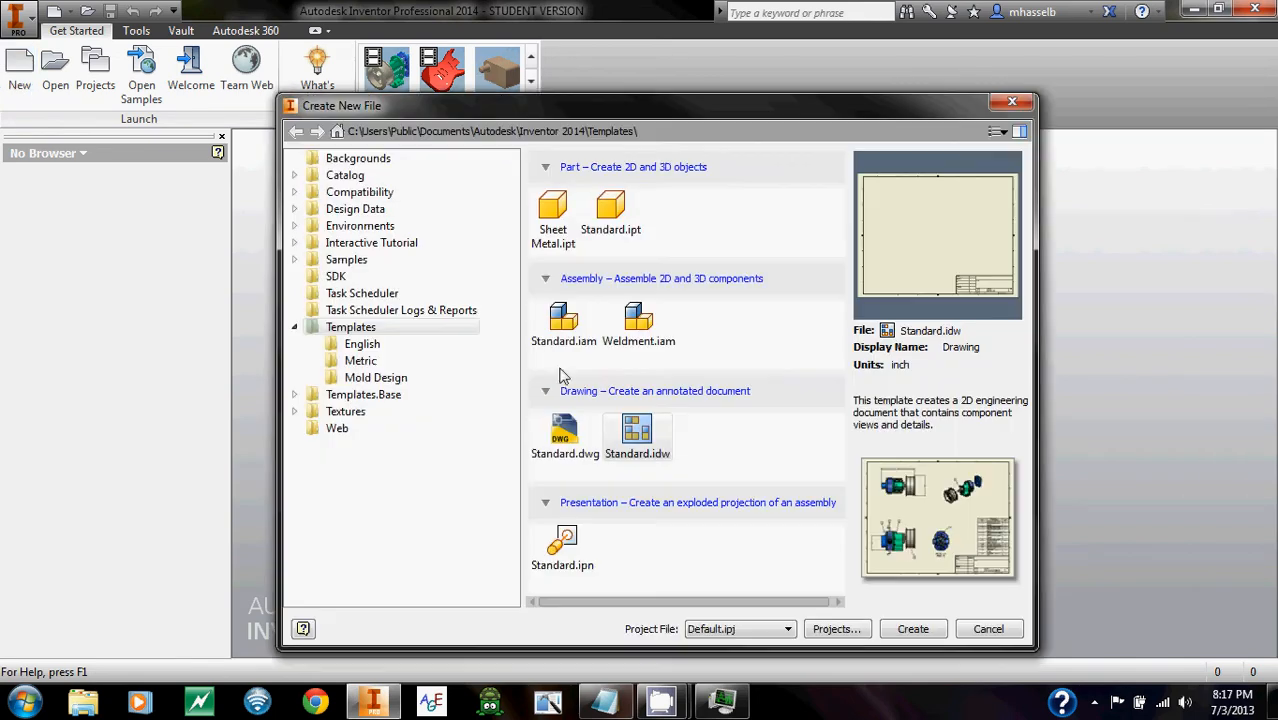
{"action": "double_click", "coordinate": [563, 322]}
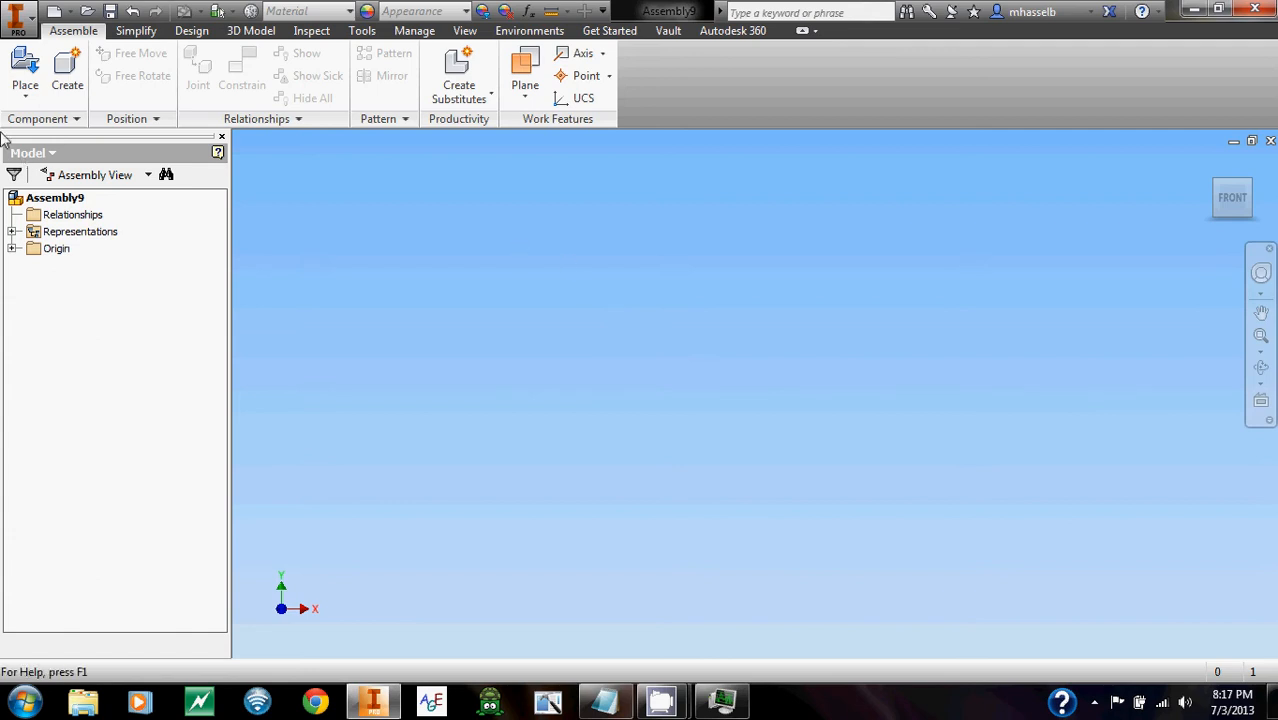
{"action": "left_click", "coordinate": [25, 70]}
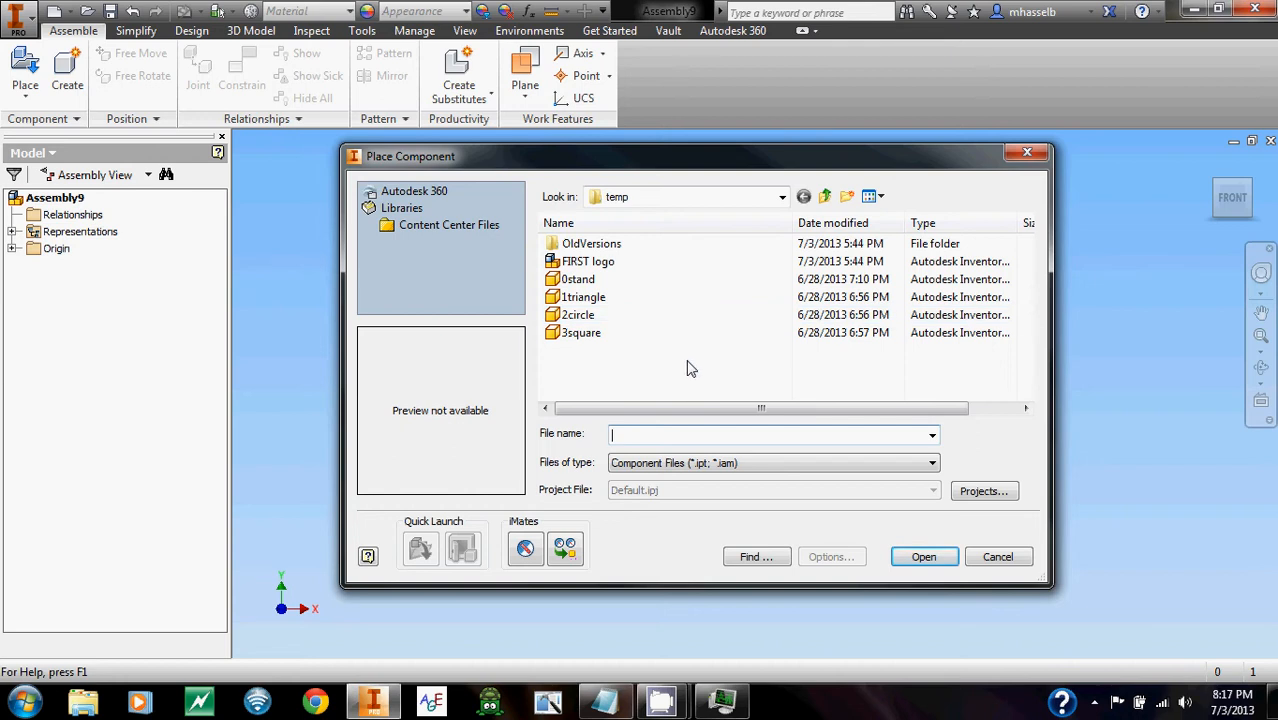
{"action": "left_click_drag", "start_coordinate": [705, 366], "coordinate": [619, 285]}
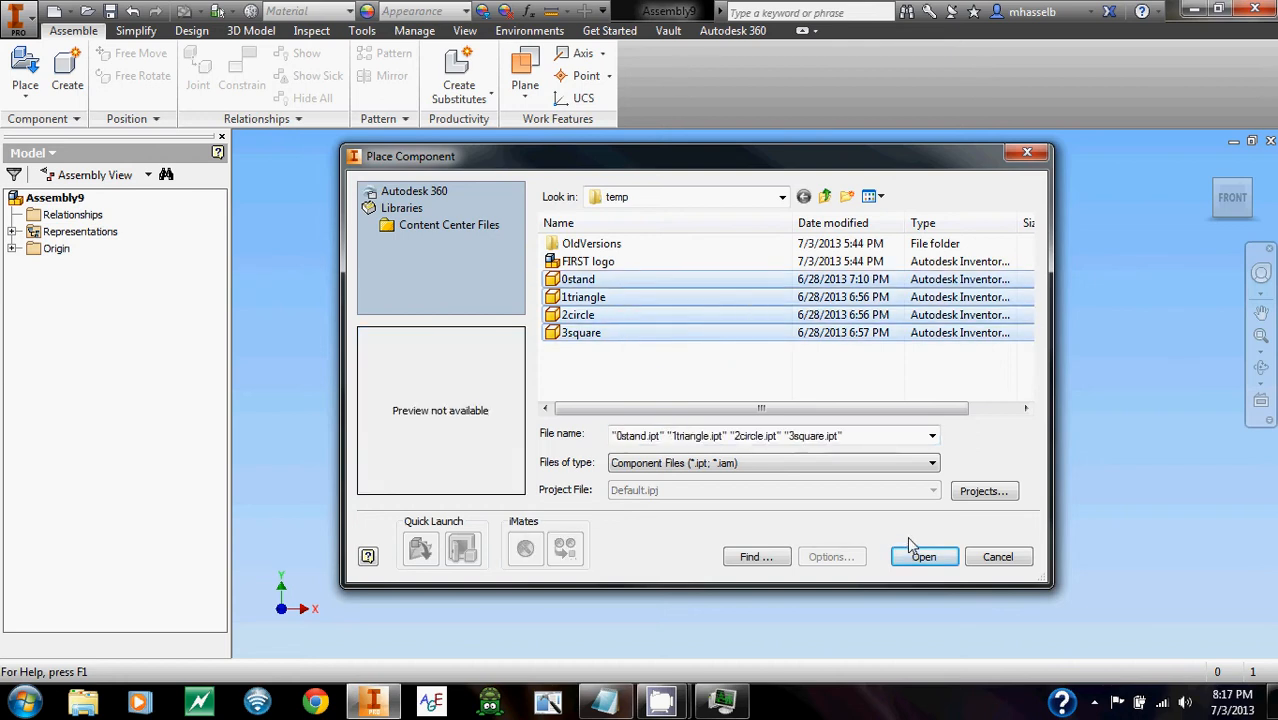
{"action": "left_click", "coordinate": [923, 559]}
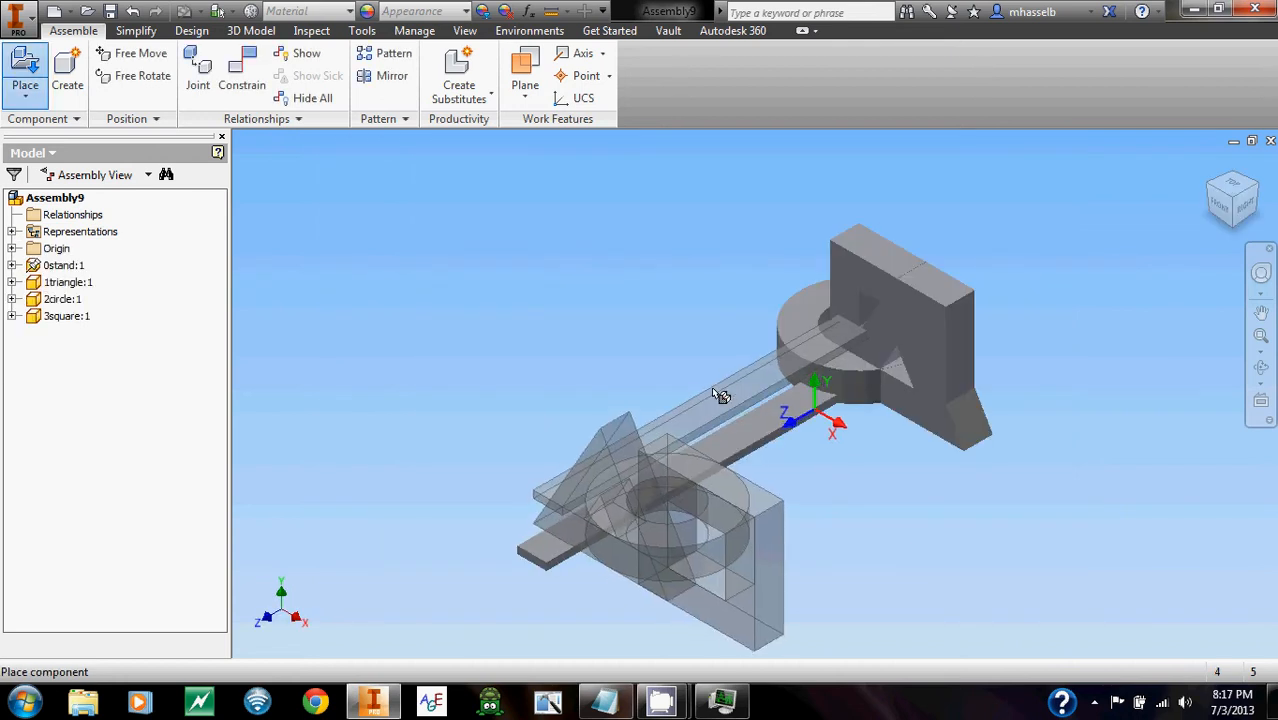
{"action": "mouse_move", "coordinate": [740, 387]}
{"action": "middle_mouse_down"}
{"action": "mouse_move", "coordinate": [711, 377]}
{"action": "mouse_move", "coordinate": [712, 388]}
{"action": "mouse_move", "coordinate": [756, 374]}
{"action": "middle_mouse_up"}
{"action": "key", "text": "Escape"}
- Spread the circle, square and triangle apart so that each sits clear of the flat stand
{"action": "left_click_drag", "start_coordinate": [811, 374], "coordinate": [570, 390]}
{"action": "left_click_drag", "start_coordinate": [848, 295], "coordinate": [678, 172]}
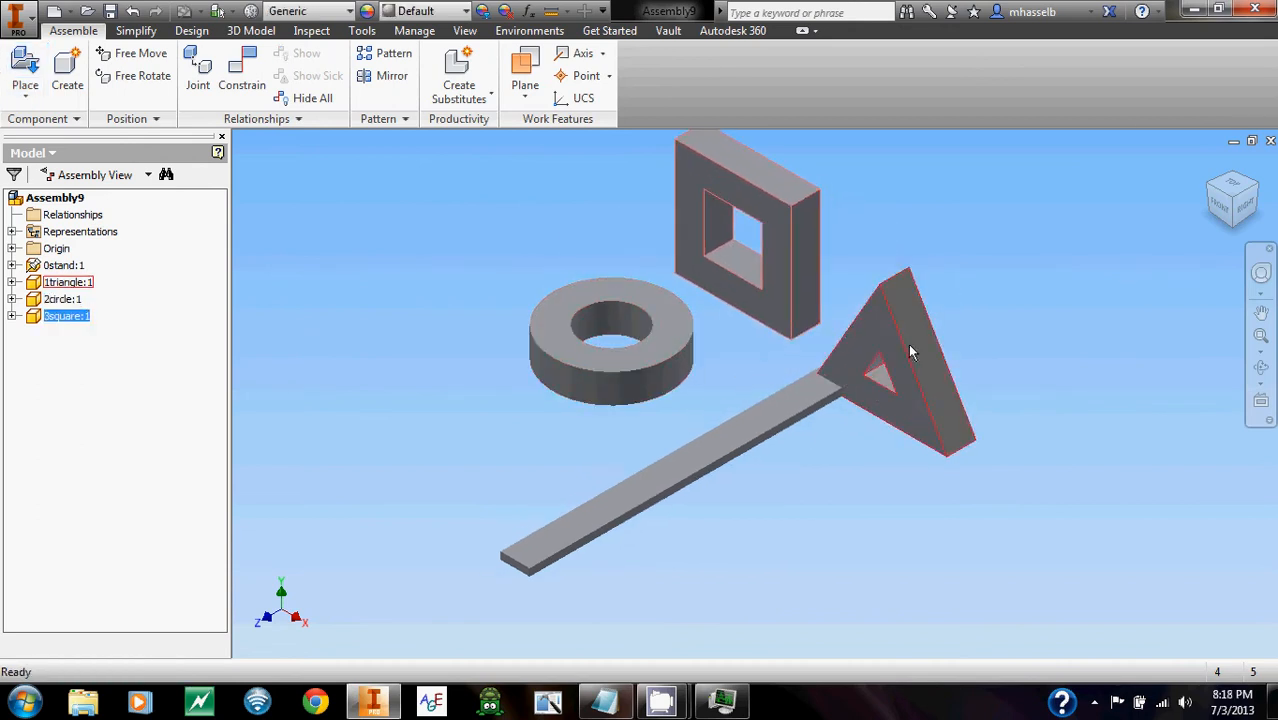
{"action": "left_click_drag", "start_coordinate": [933, 422], "coordinate": [1063, 537]}
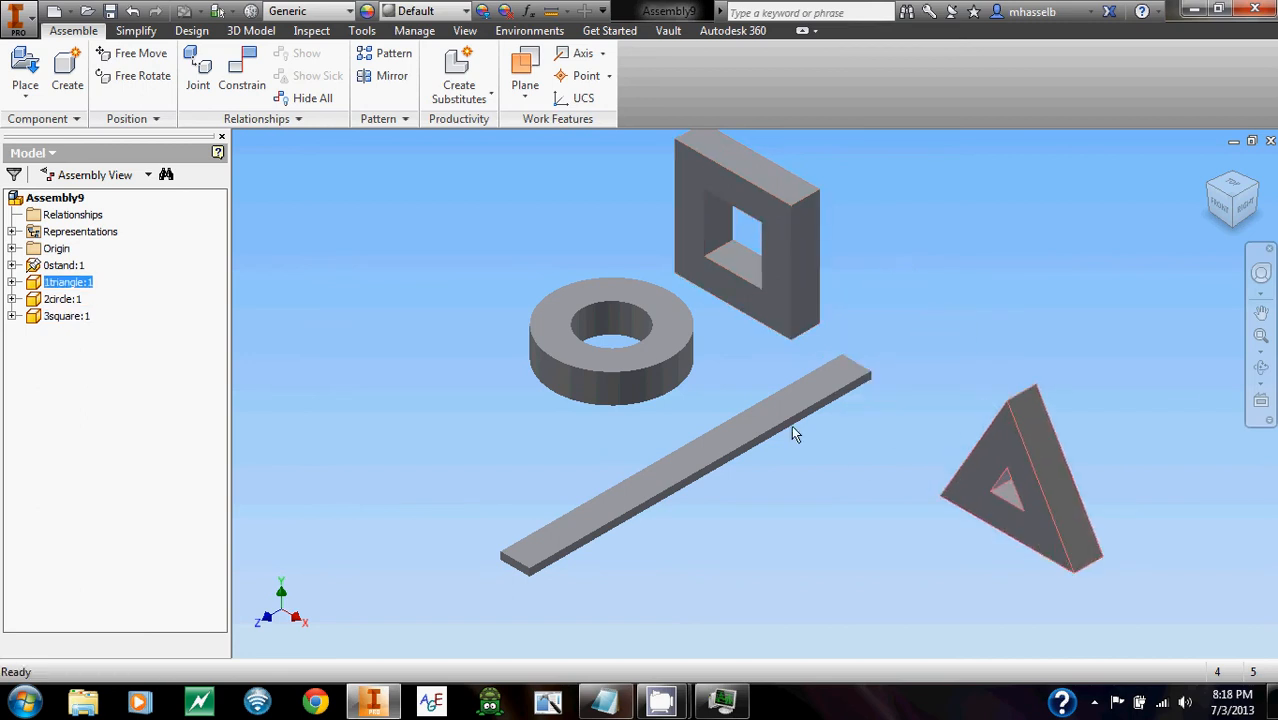
{"action": "left_click_drag", "start_coordinate": [792, 432], "coordinate": [776, 424]}
{"action": "middle_click_drag", "start_coordinate": [854, 435], "coordinate": [883, 461]}
{"action": "left_click", "coordinate": [877, 457]}
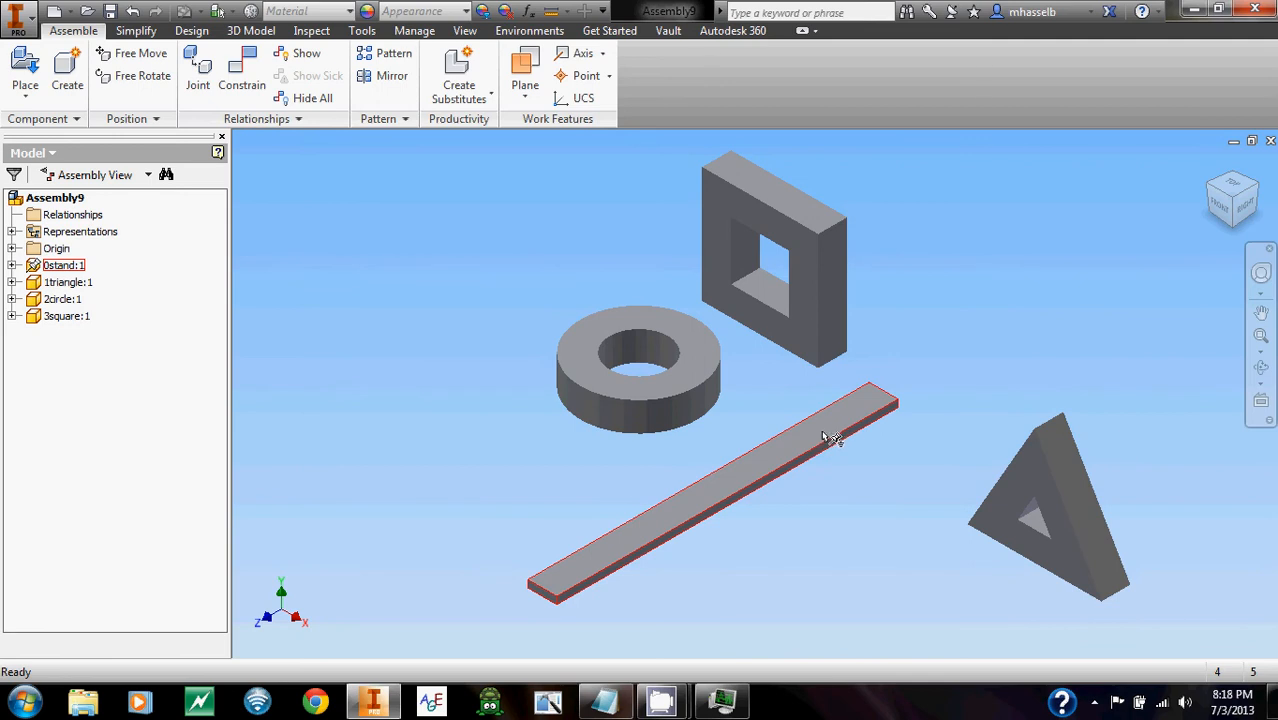
- Examine the layout of the four parts up close and from the front and right sides
{"action": "middle_click_drag", "start_coordinate": [853, 466], "coordinate": [899, 471]}
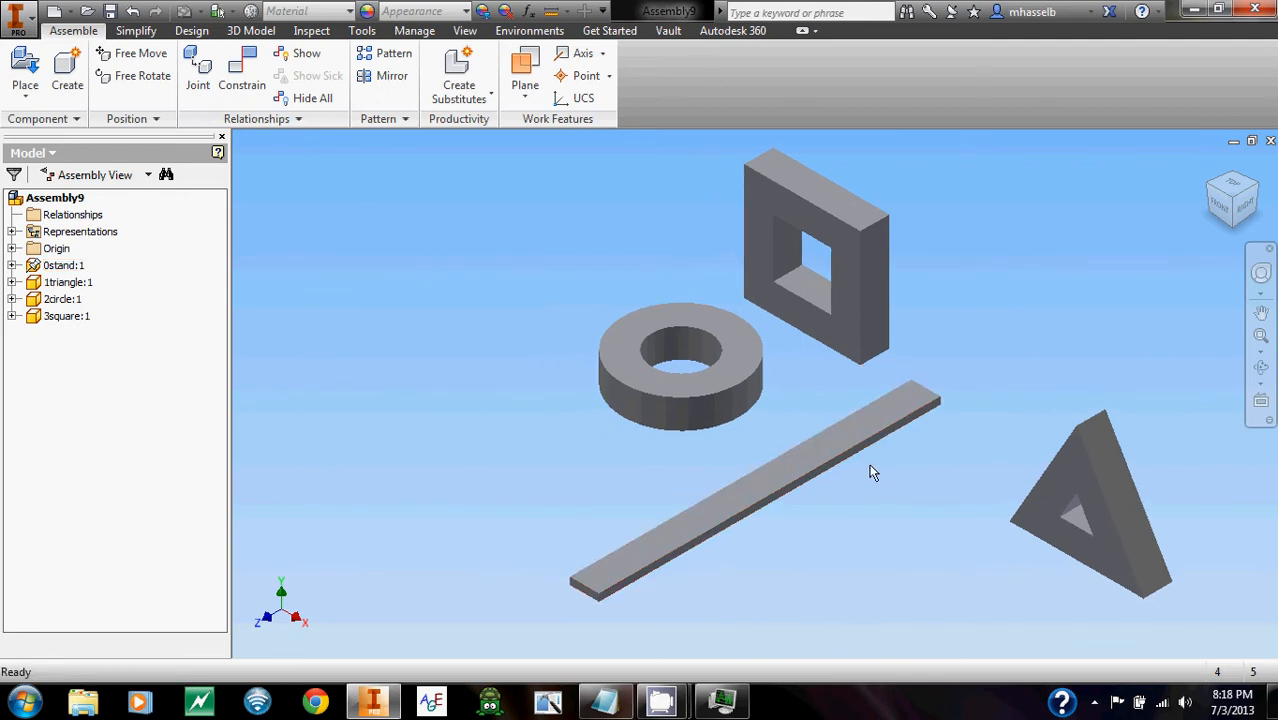
{"action": "middle_click_drag", "start_coordinate": [870, 481], "coordinate": [831, 436]}
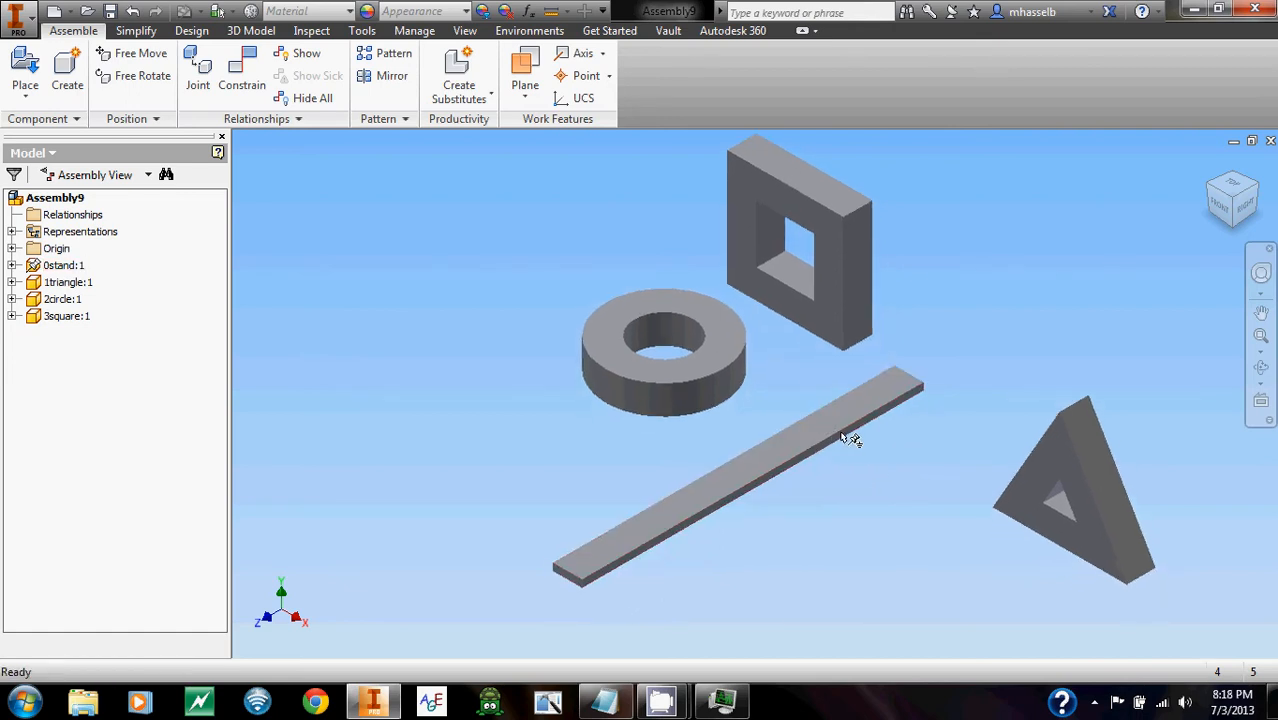
{"action": "middle_click_drag", "start_coordinate": [915, 435], "coordinate": [907, 440]}
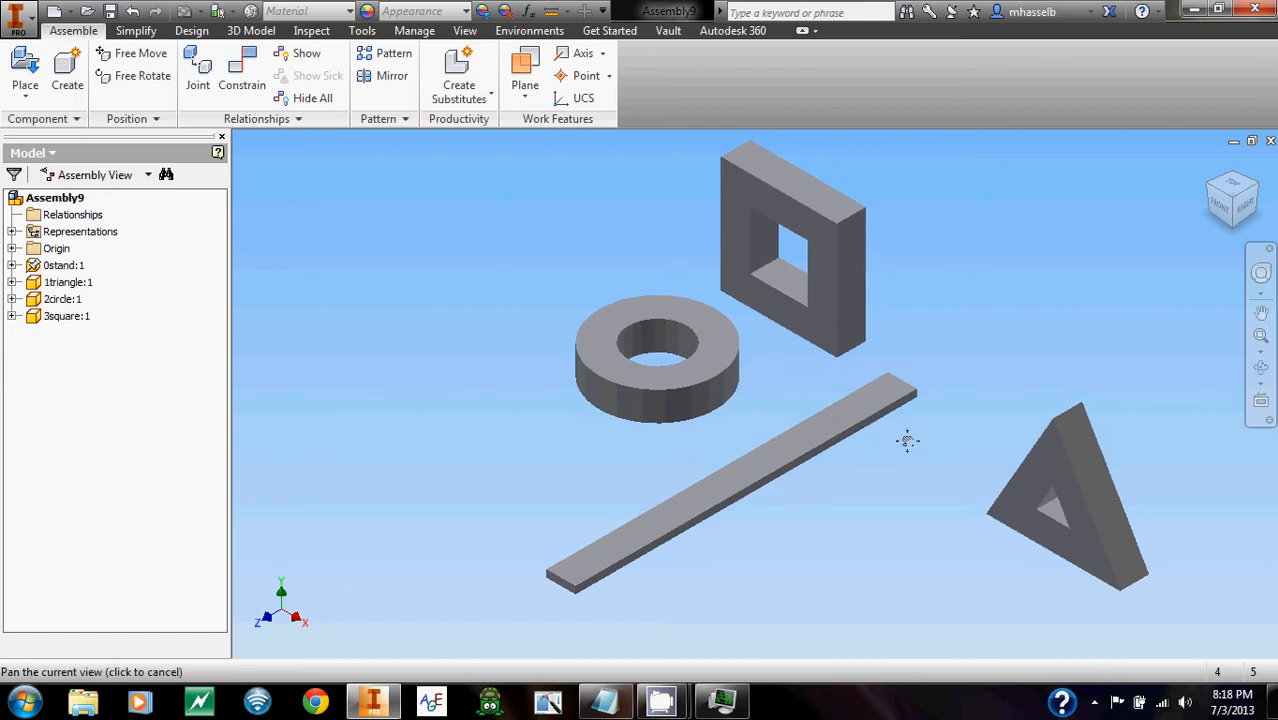
{"action": "scroll", "coordinate": [895, 405], "scroll_direction": "down", "scroll_amount": 1}
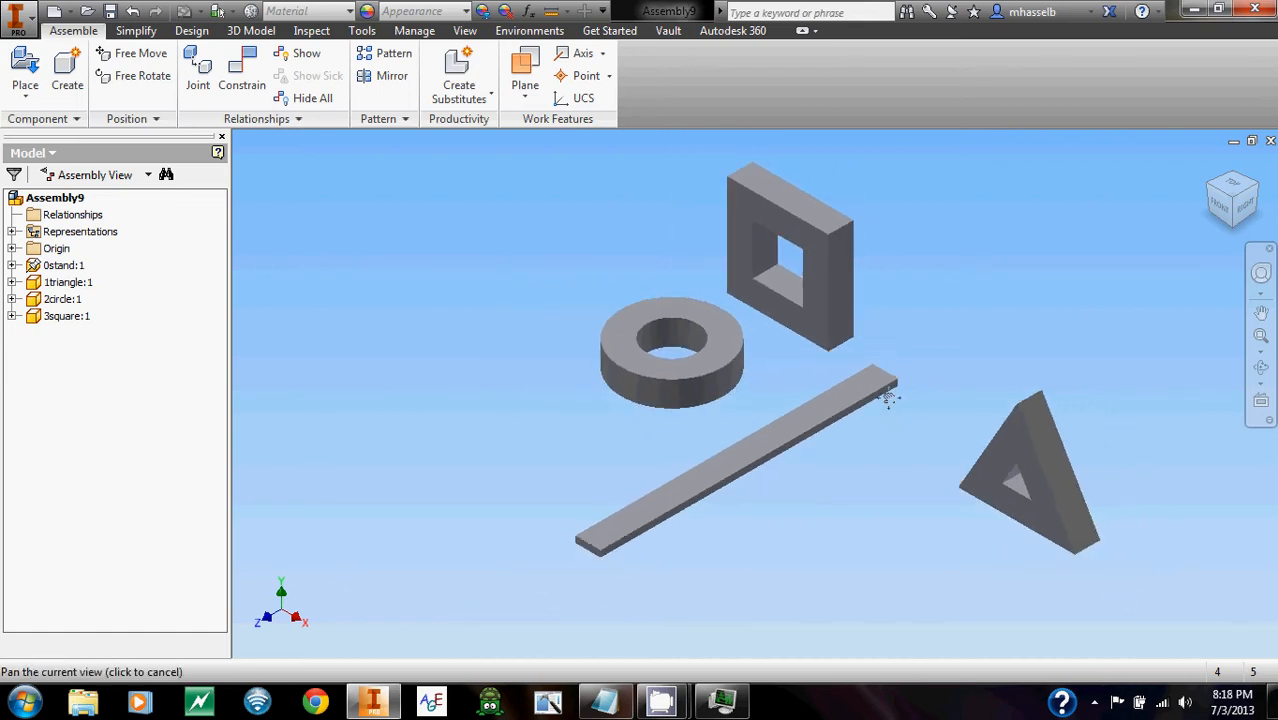
{"action": "key", "text": "Escape"}
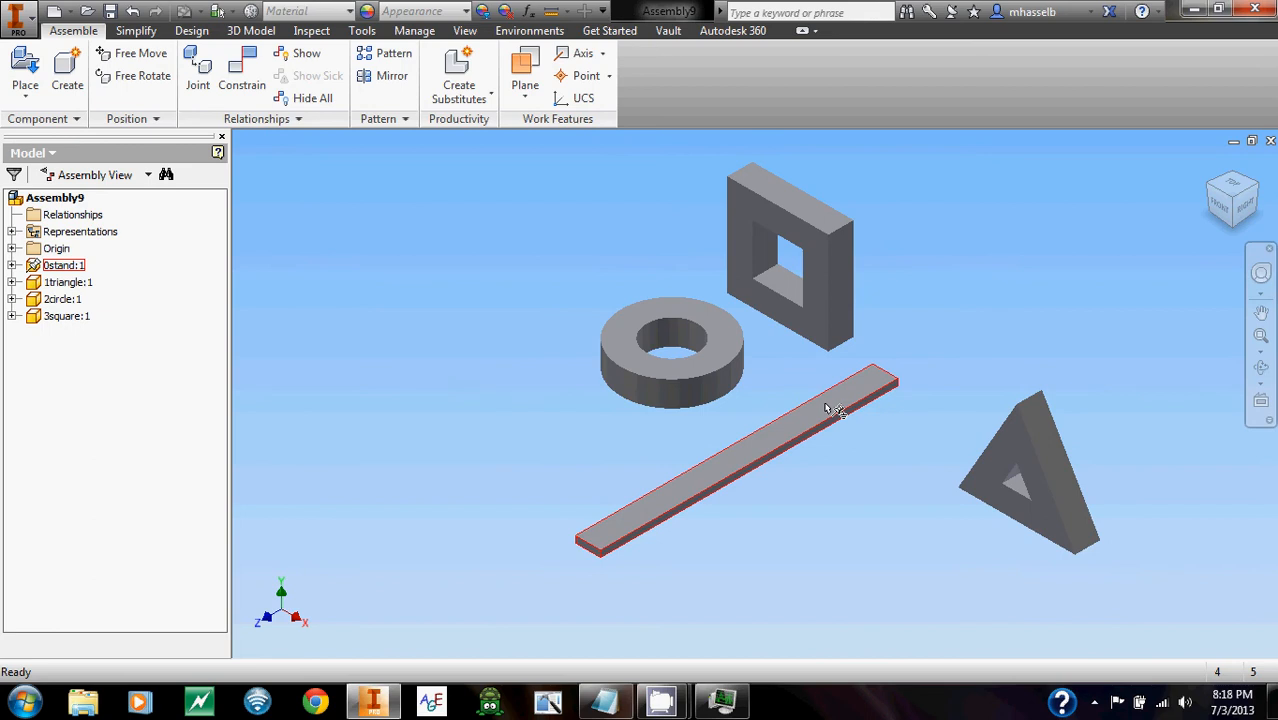
{"action": "left_click", "coordinate": [1222, 210]}
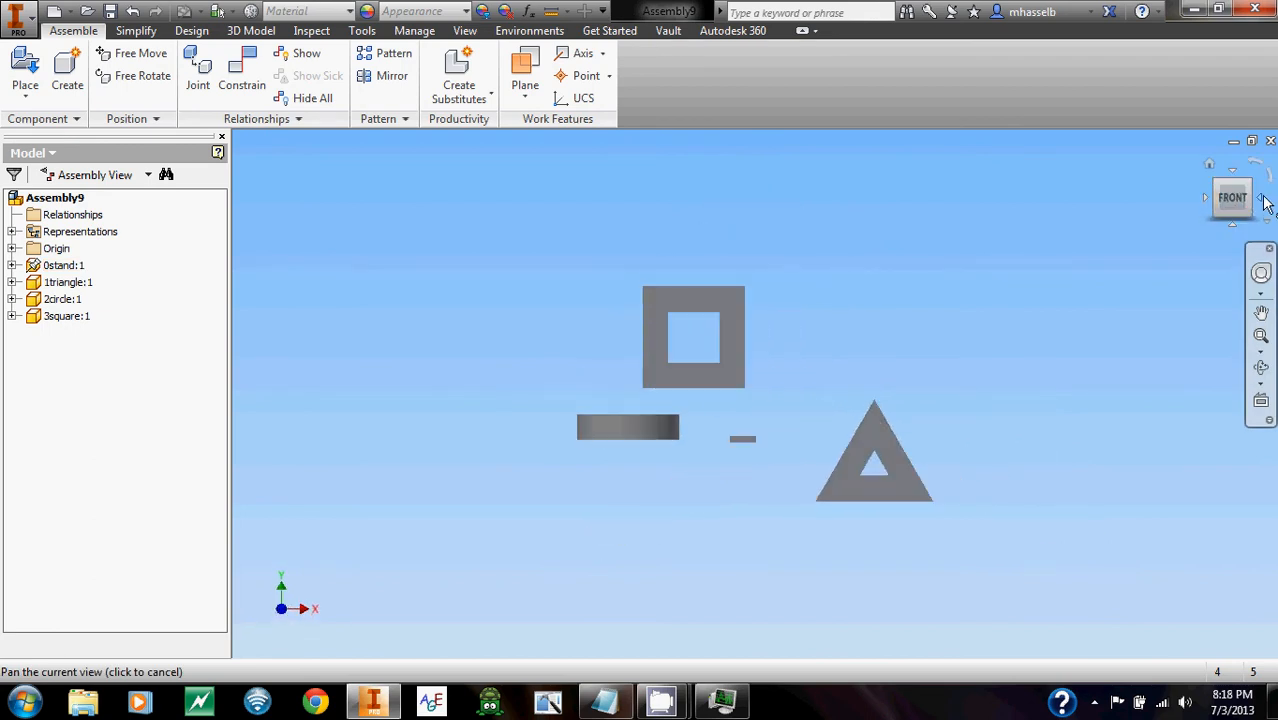
{"action": "left_click", "coordinate": [1258, 203]}
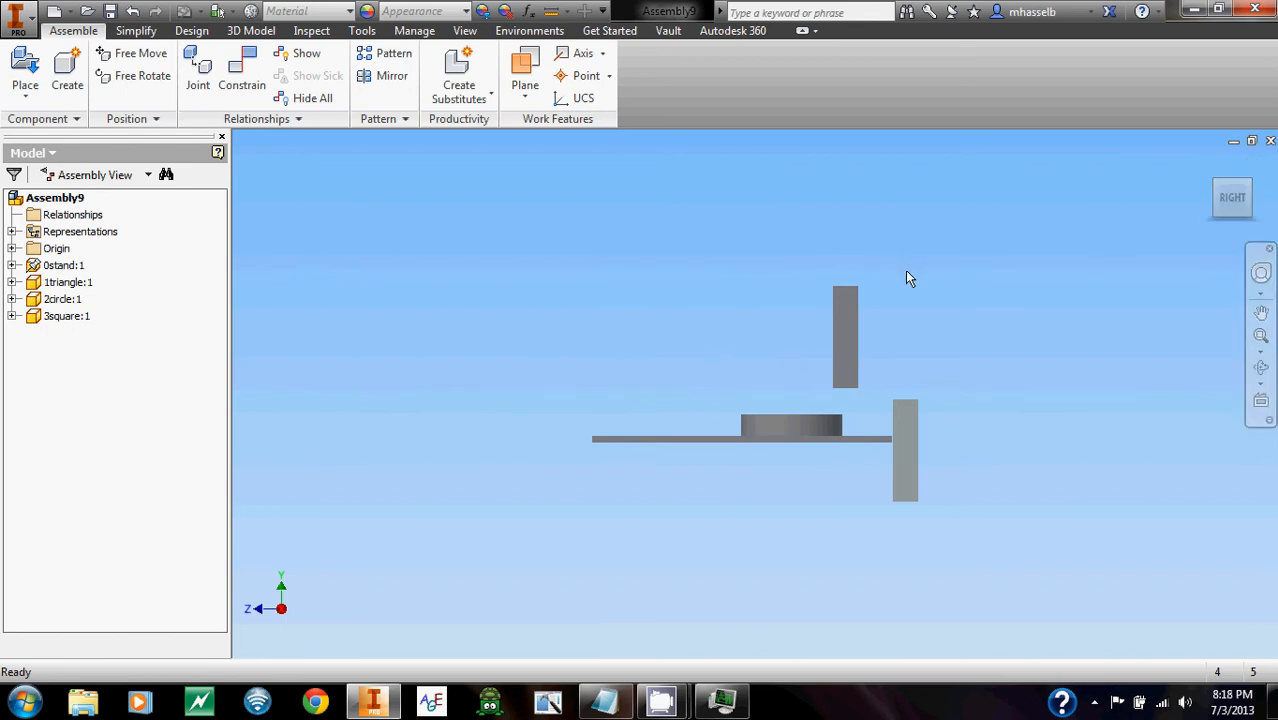
- Inspect the parts at several zoom levels and orbit angles, ending in the isometric home view
{"action": "scroll", "coordinate": [798, 383], "scroll_direction": "up", "scroll_amount": 5}
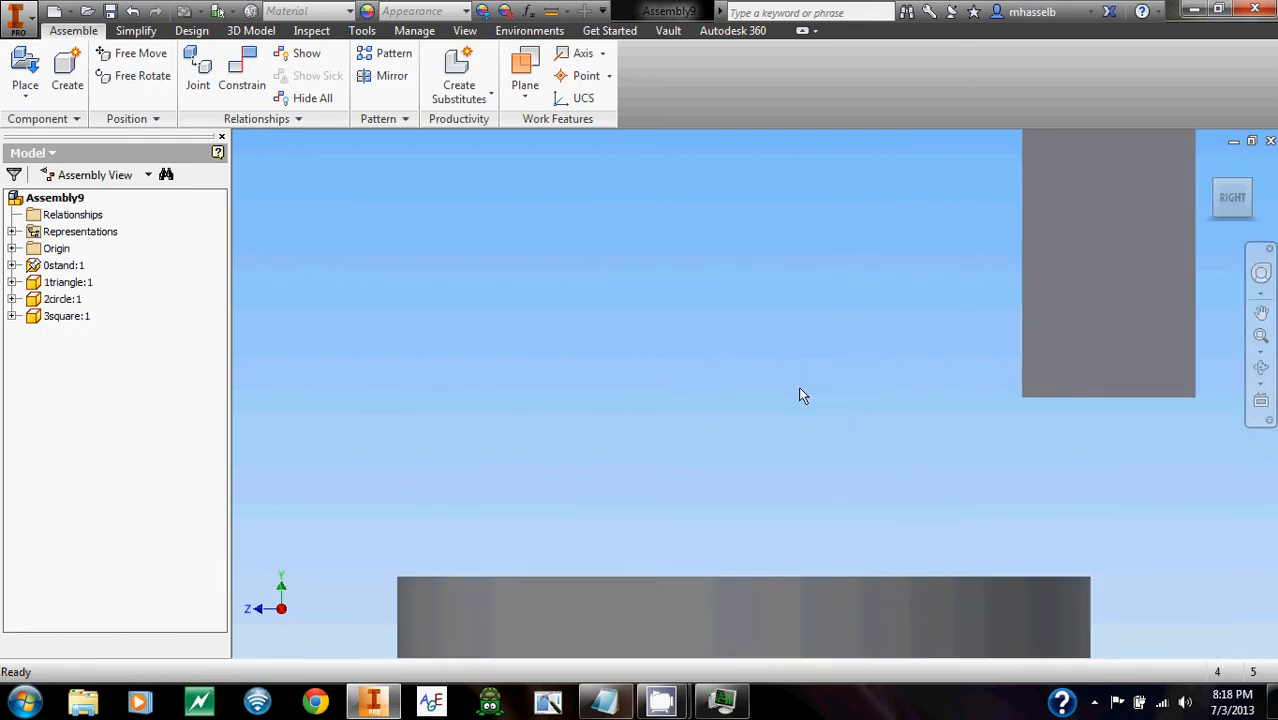
{"action": "scroll", "coordinate": [798, 386], "scroll_direction": "down", "scroll_amount": 4}
{"action": "scroll", "coordinate": [798, 386], "scroll_direction": "up", "scroll_amount": 1}
{"action": "scroll", "coordinate": [798, 387], "scroll_direction": "up", "scroll_amount": 1}
{"action": "scroll", "coordinate": [798, 387], "scroll_direction": "down", "scroll_amount": 3}
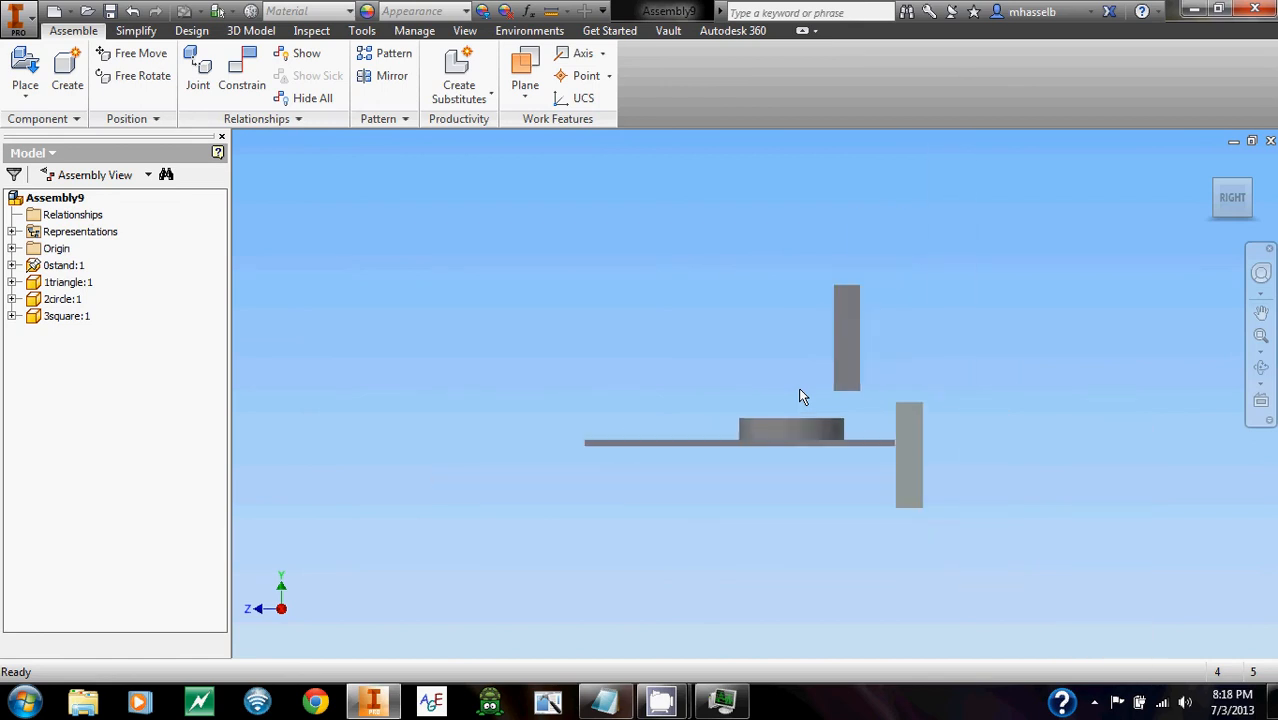
{"action": "middle_click_drag", "start_coordinate": [828, 382], "coordinate": [731, 379]}
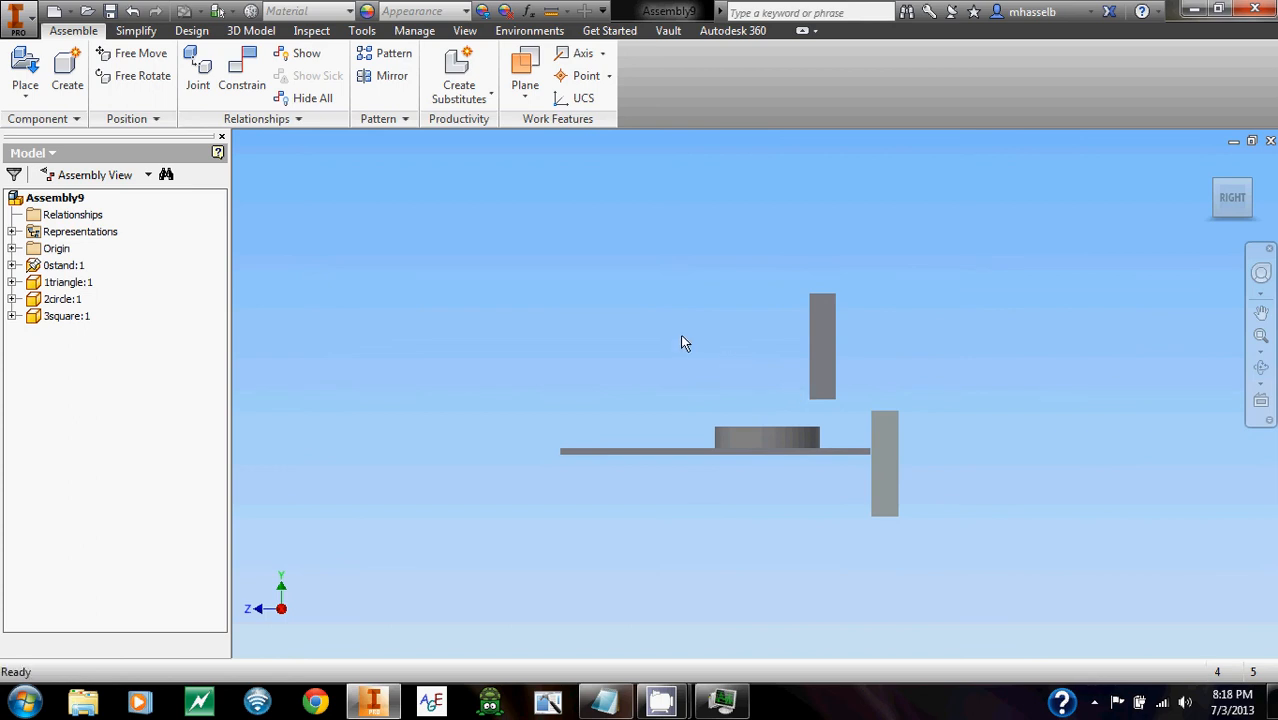
{"action": "middle_click_drag", "start_coordinate": [682, 343], "coordinate": [1230, 410], "text": "shift"}
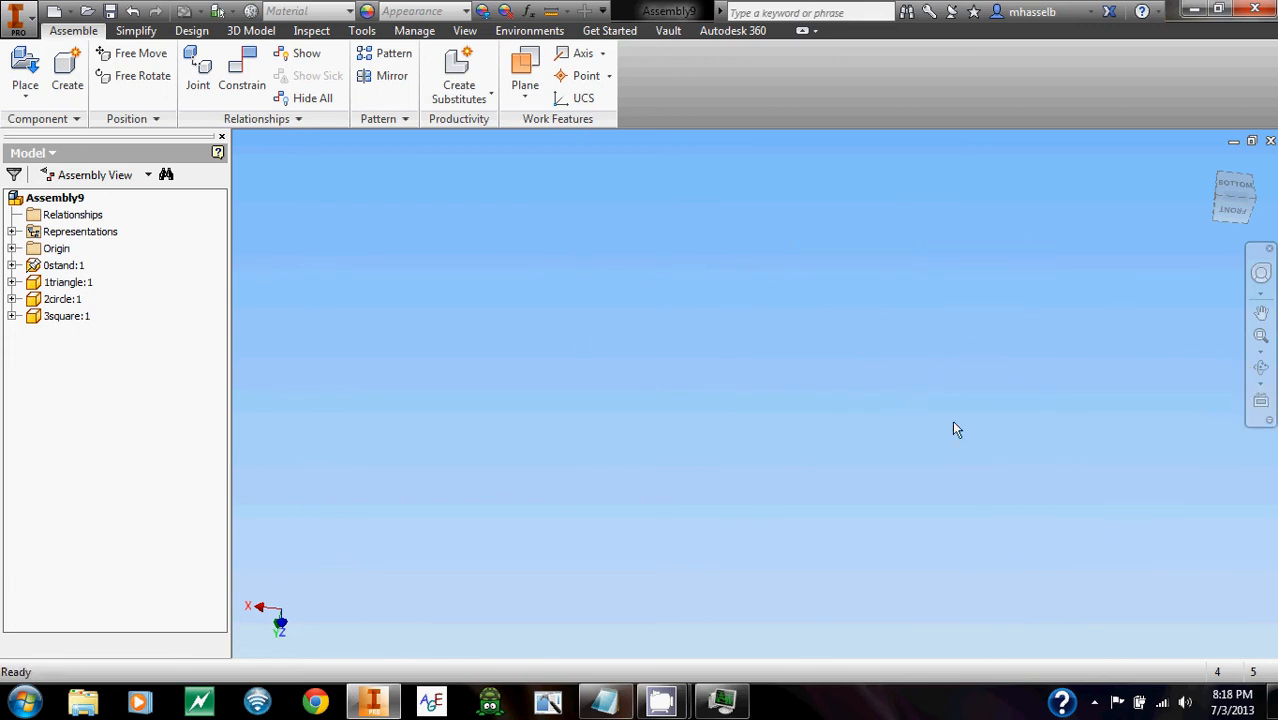
{"action": "middle_click_drag", "start_coordinate": [969, 314], "coordinate": [890, 403], "text": "shift"}
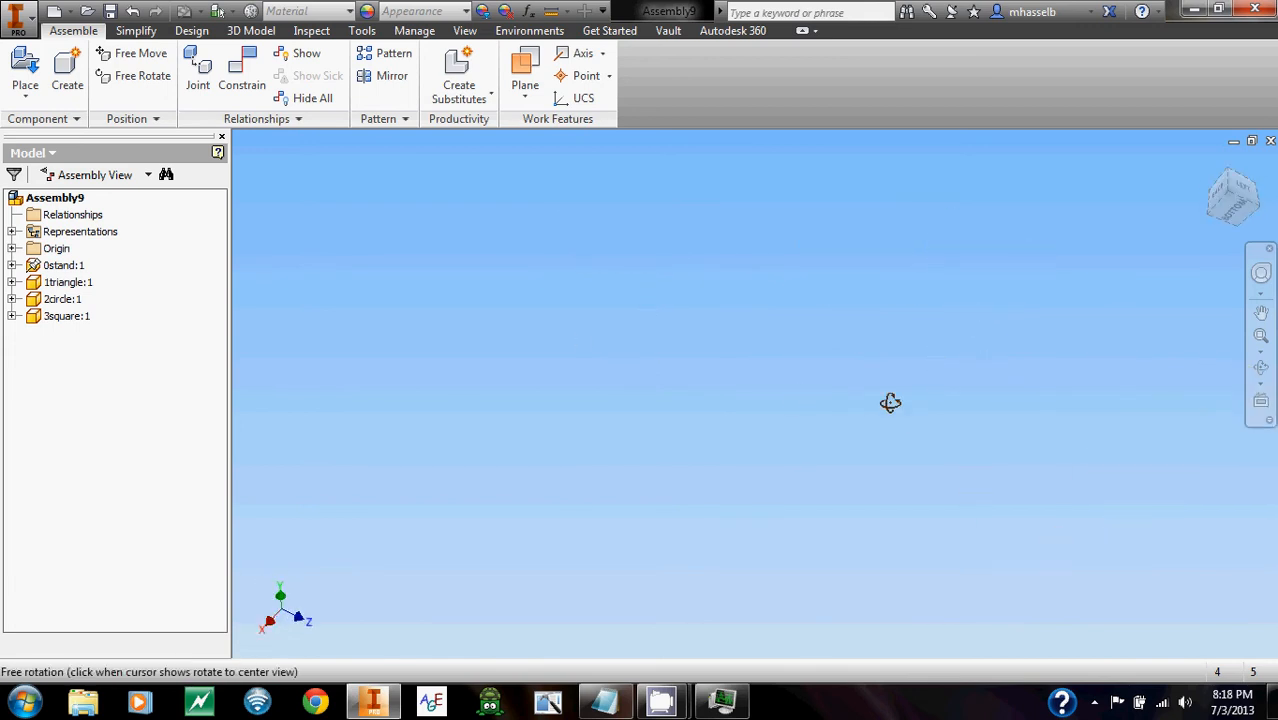
{"action": "left_click", "coordinate": [1209, 166]}
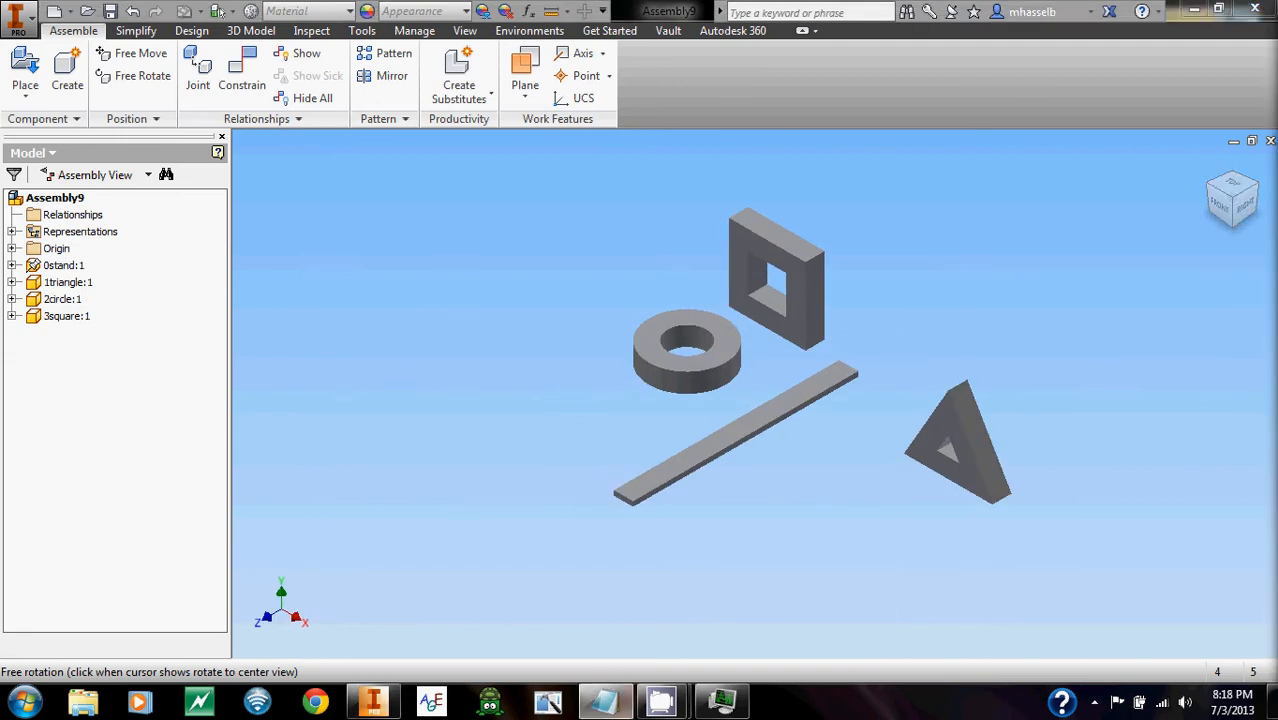
{"action": "left_click", "coordinate": [692, 367]}
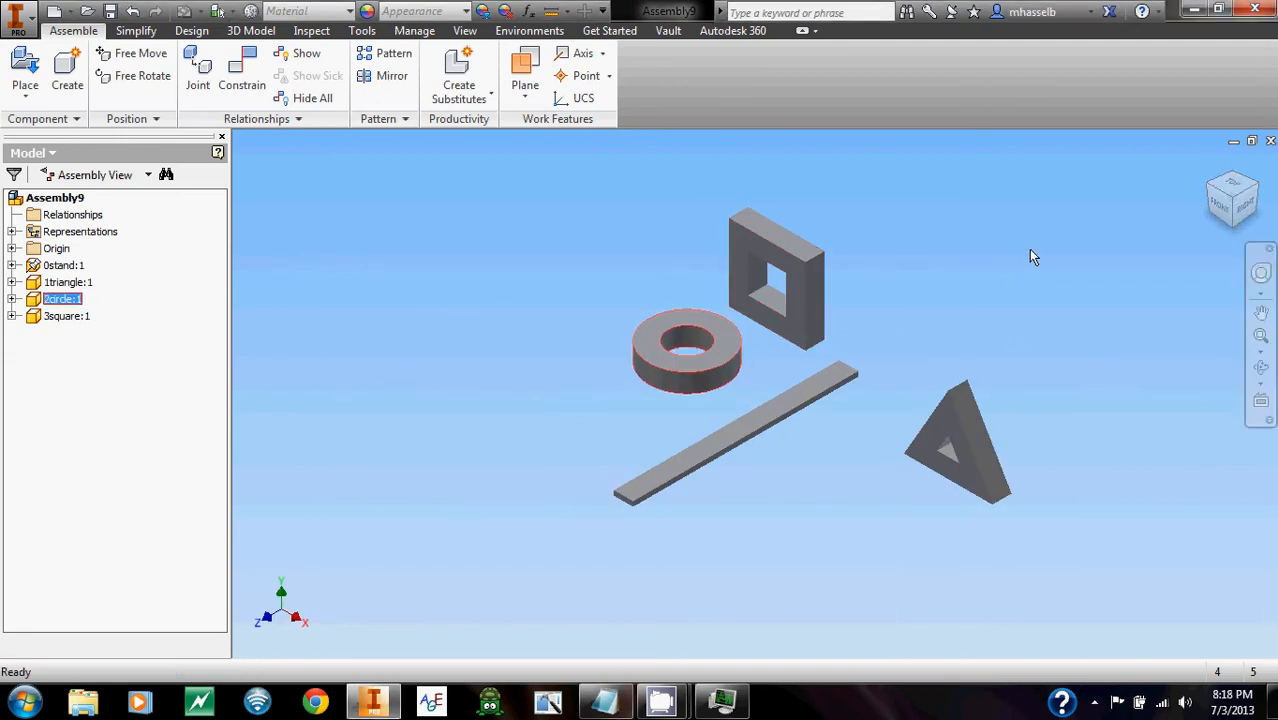
{"action": "left_click", "coordinate": [951, 280]}
{"action": "middle_click_drag", "start_coordinate": [906, 264], "coordinate": [962, 281]}
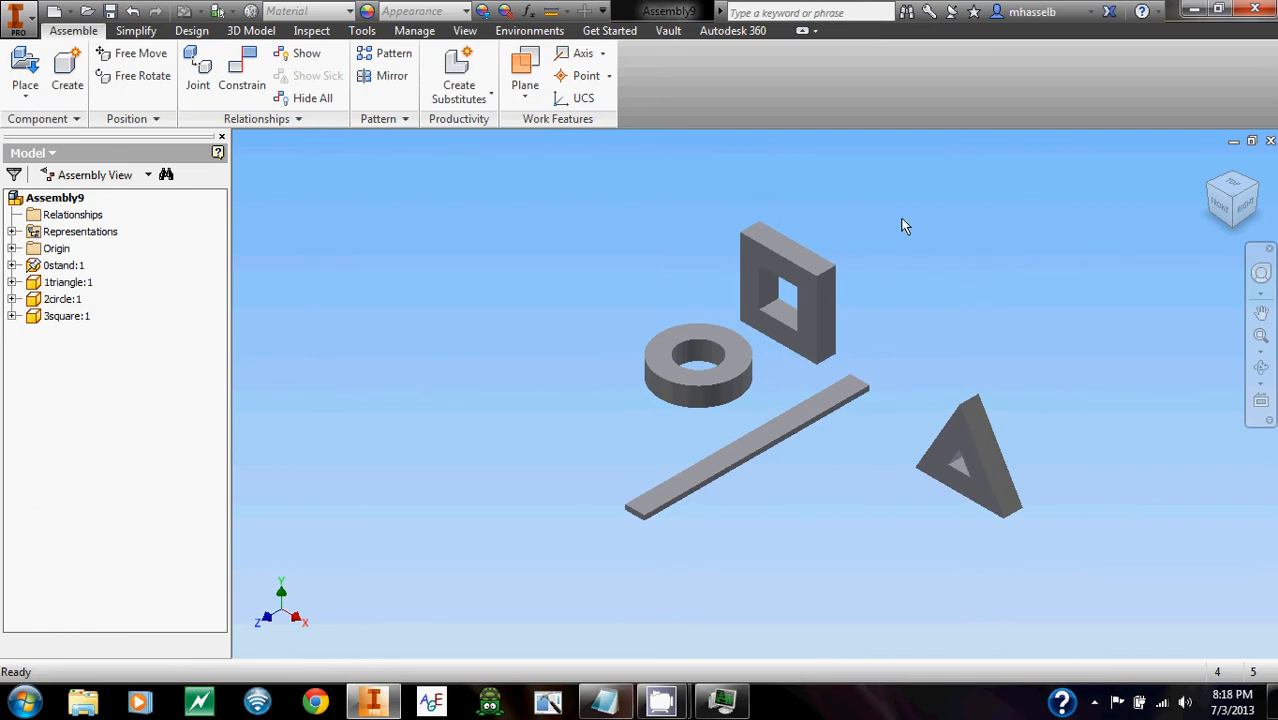
- Mate the triangle's outer sloped side face to the stand's top face with zero offset
{"action": "left_click", "coordinate": [247, 88]}
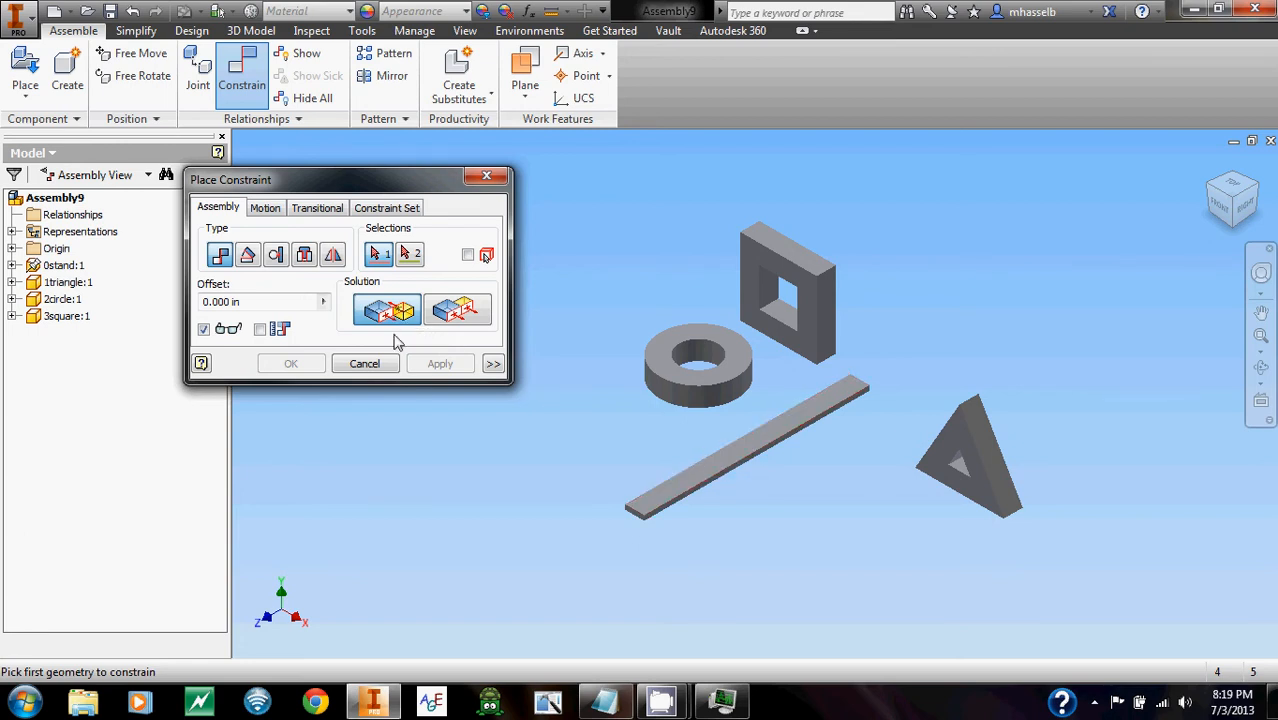
{"action": "scroll", "coordinate": [996, 477], "scroll_direction": "down", "scroll_amount": 3}
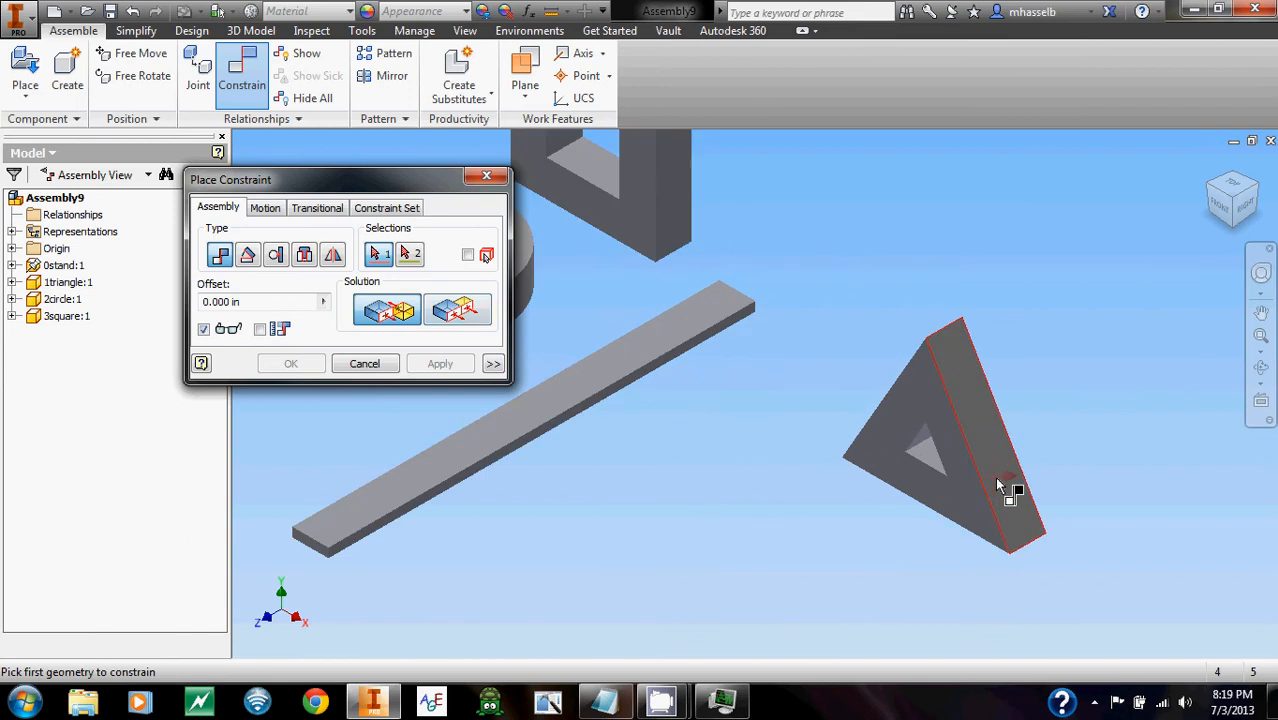
{"action": "left_click", "coordinate": [996, 477]}
{"action": "middle_click_drag", "start_coordinate": [336, 490], "coordinate": [502, 481]}
{"action": "left_click", "coordinate": [516, 506]}
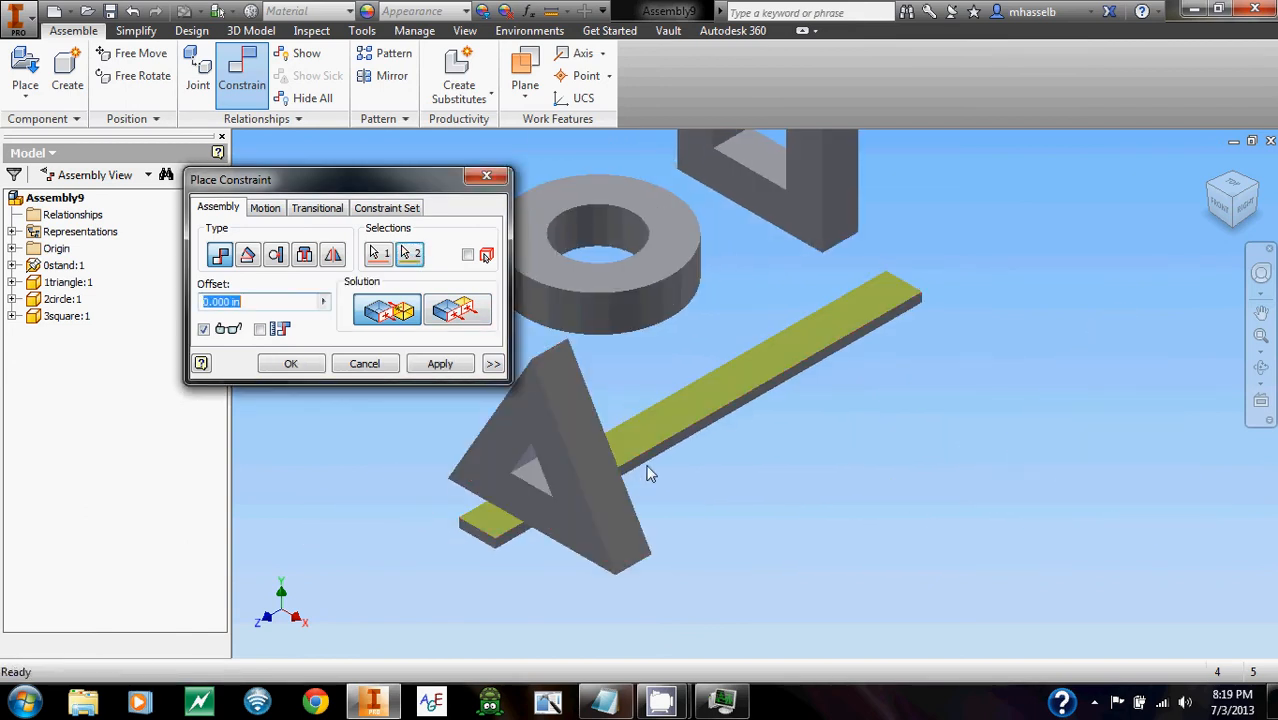
{"action": "middle_click_drag", "start_coordinate": [650, 470], "coordinate": [727, 397]}
{"action": "left_click", "coordinate": [442, 366]}
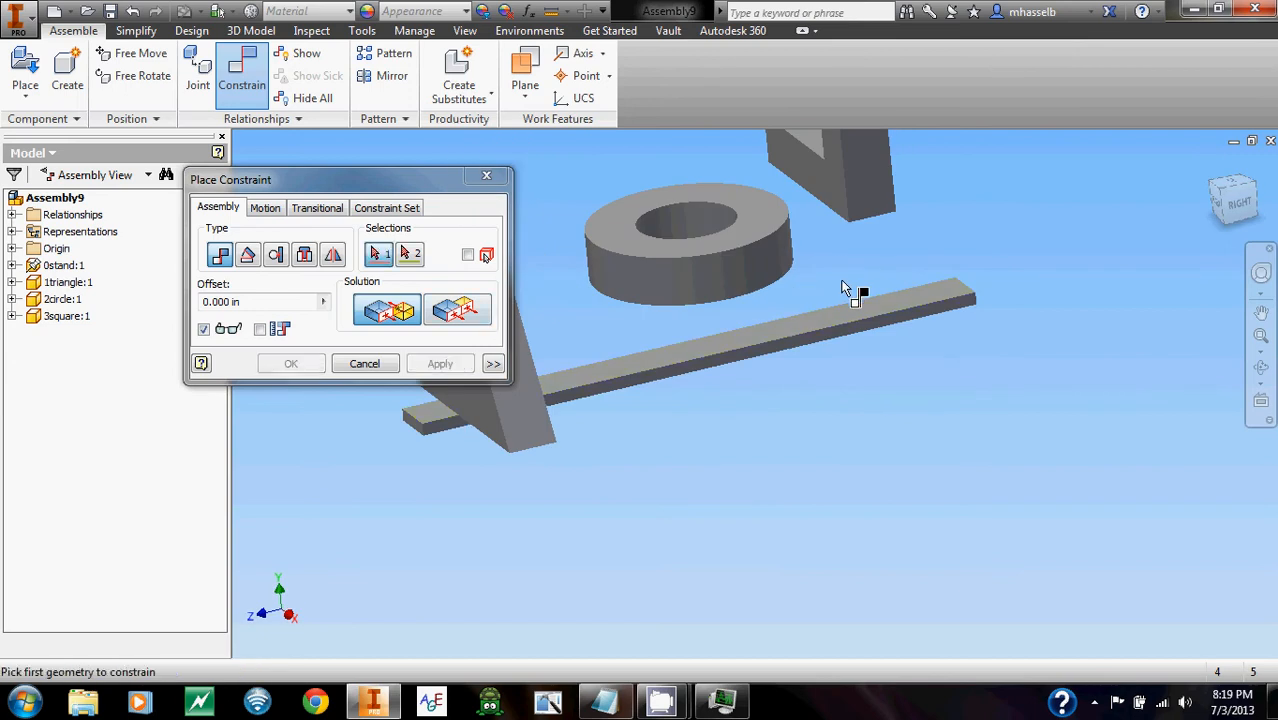
{"action": "key", "text": "Escape"}
- Slide the triangle a short way along the stand to test its mate from the side
{"action": "middle_click_drag", "start_coordinate": [856, 285], "coordinate": [705, 437], "text": "shift"}
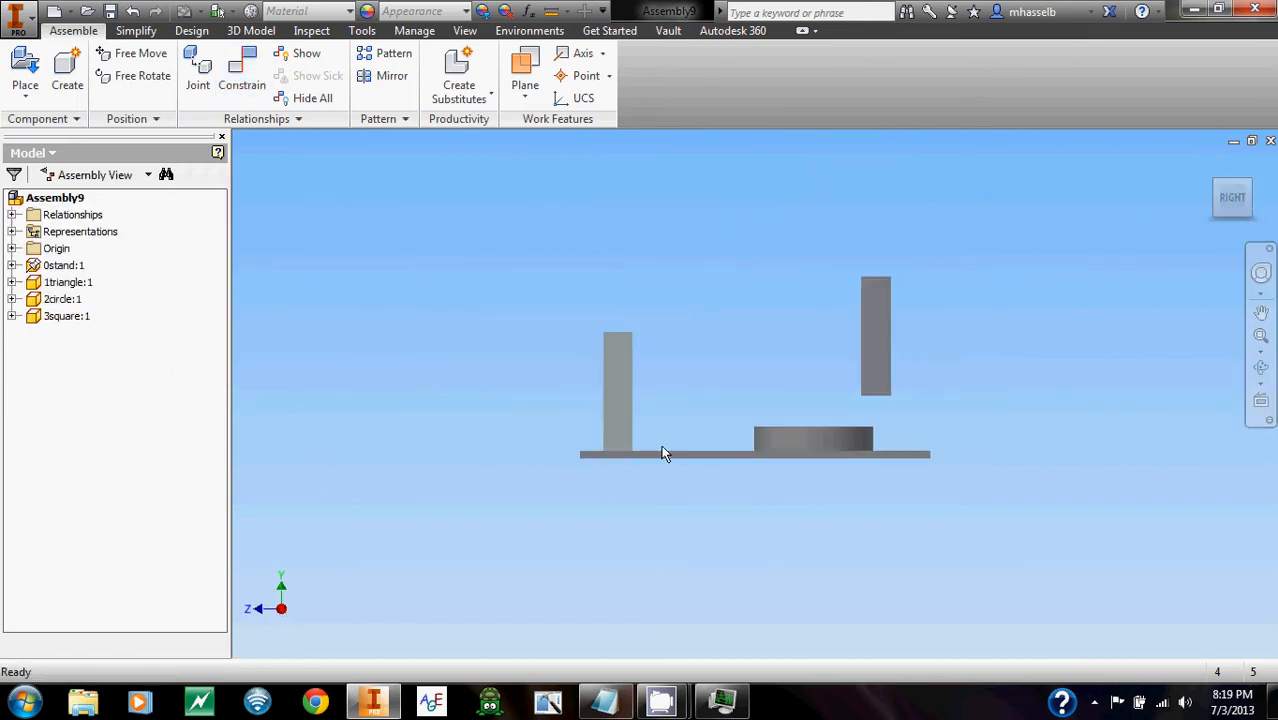
{"action": "left_click_drag", "start_coordinate": [635, 432], "coordinate": [668, 445]}
{"action": "middle_click_drag", "start_coordinate": [947, 408], "coordinate": [790, 450], "text": "shift"}
- Mate the square's narrow outer side face to the stand's top face with zero offset
{"action": "left_click", "coordinate": [250, 92]}
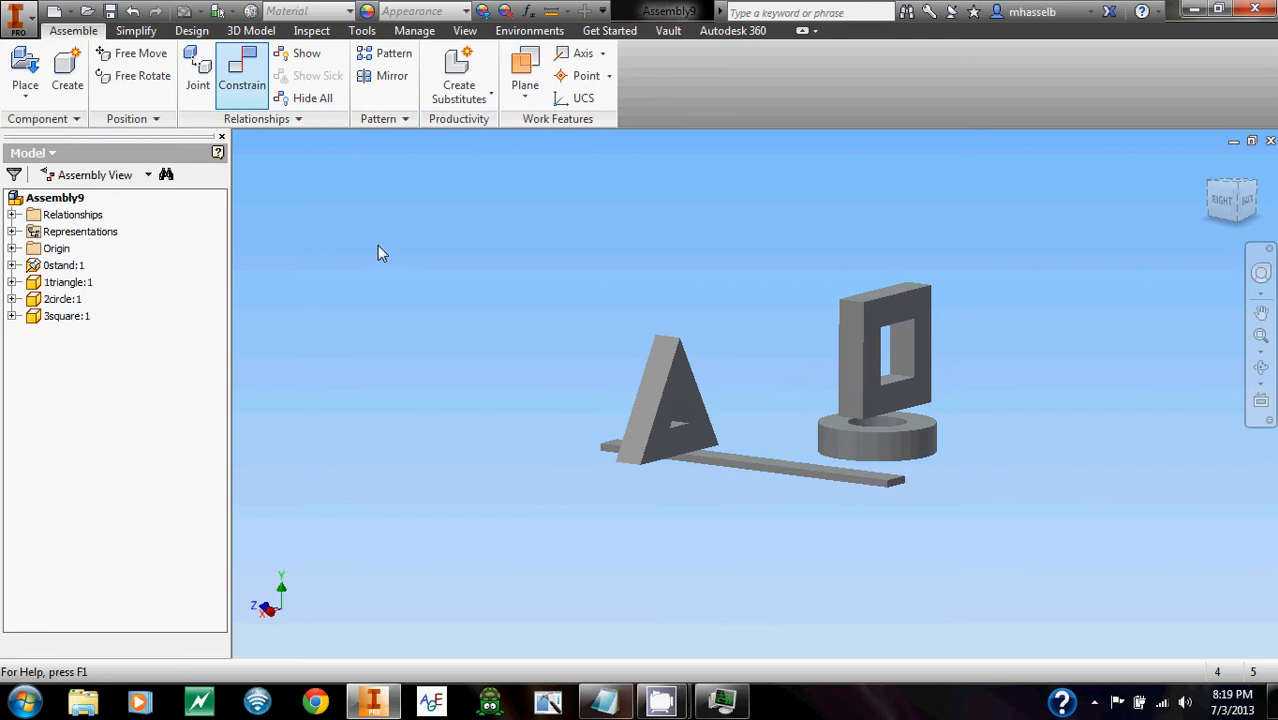
{"action": "left_click", "coordinate": [846, 370]}
{"action": "scroll", "coordinate": [840, 466], "scroll_direction": "down", "scroll_amount": 2}
{"action": "left_click", "coordinate": [838, 470]}
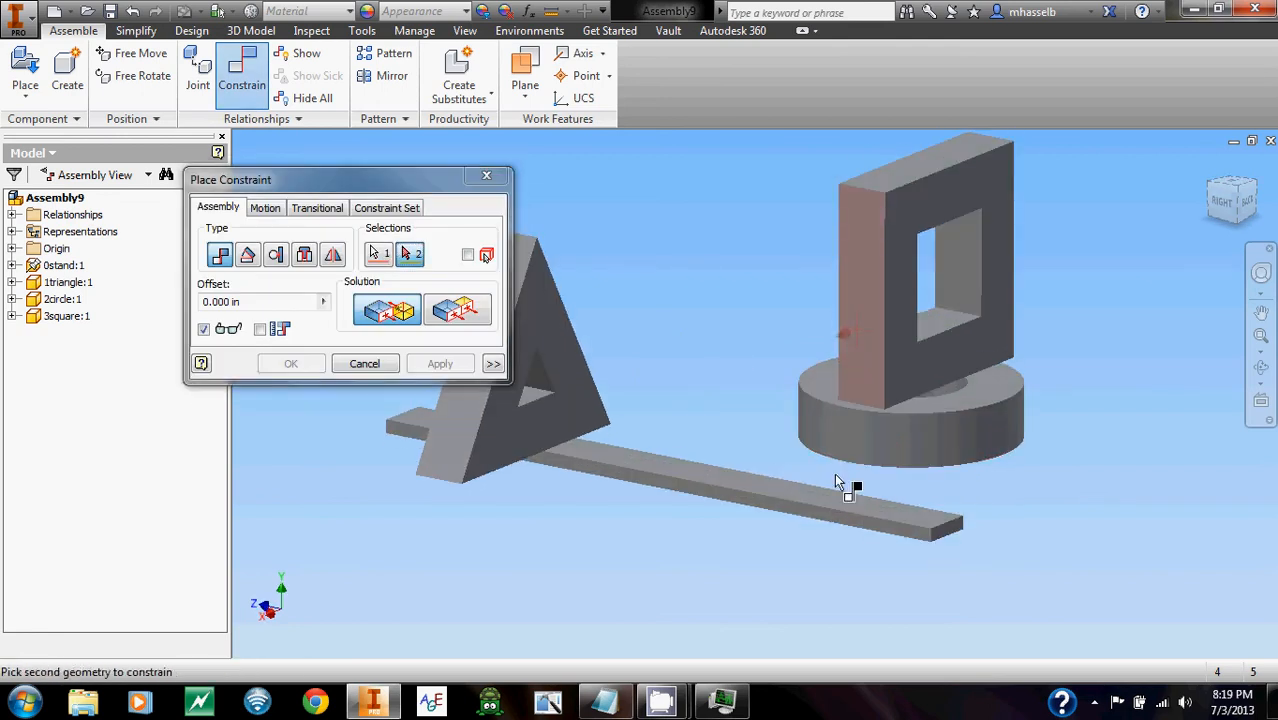
{"action": "left_click", "coordinate": [758, 457]}
{"action": "left_click", "coordinate": [440, 363]}
{"action": "middle_click_drag", "start_coordinate": [780, 357], "coordinate": [836, 380], "text": "shift"}
{"action": "key", "text": "Escape"}
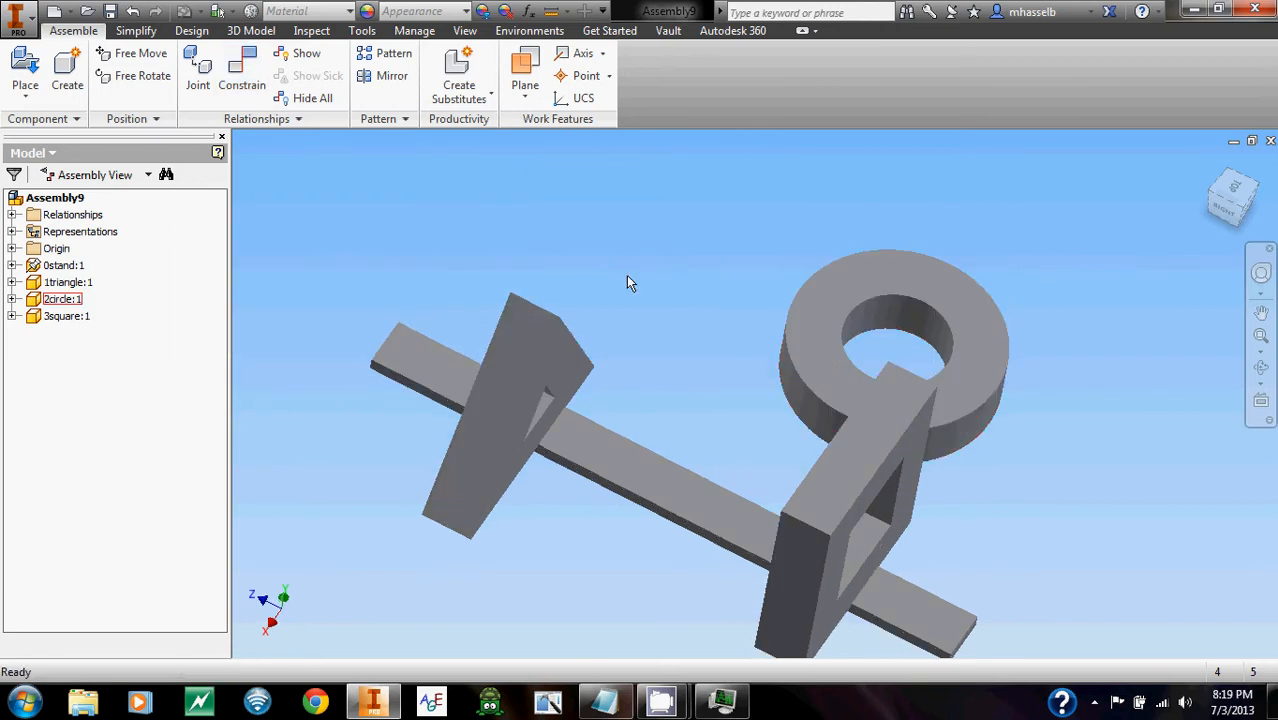
- Mate the circle's central axis to the stand's top face with a 0.5 in offset
{"action": "left_click", "coordinate": [242, 72]}
{"action": "middle_click_drag", "start_coordinate": [833, 320], "coordinate": [871, 305]}
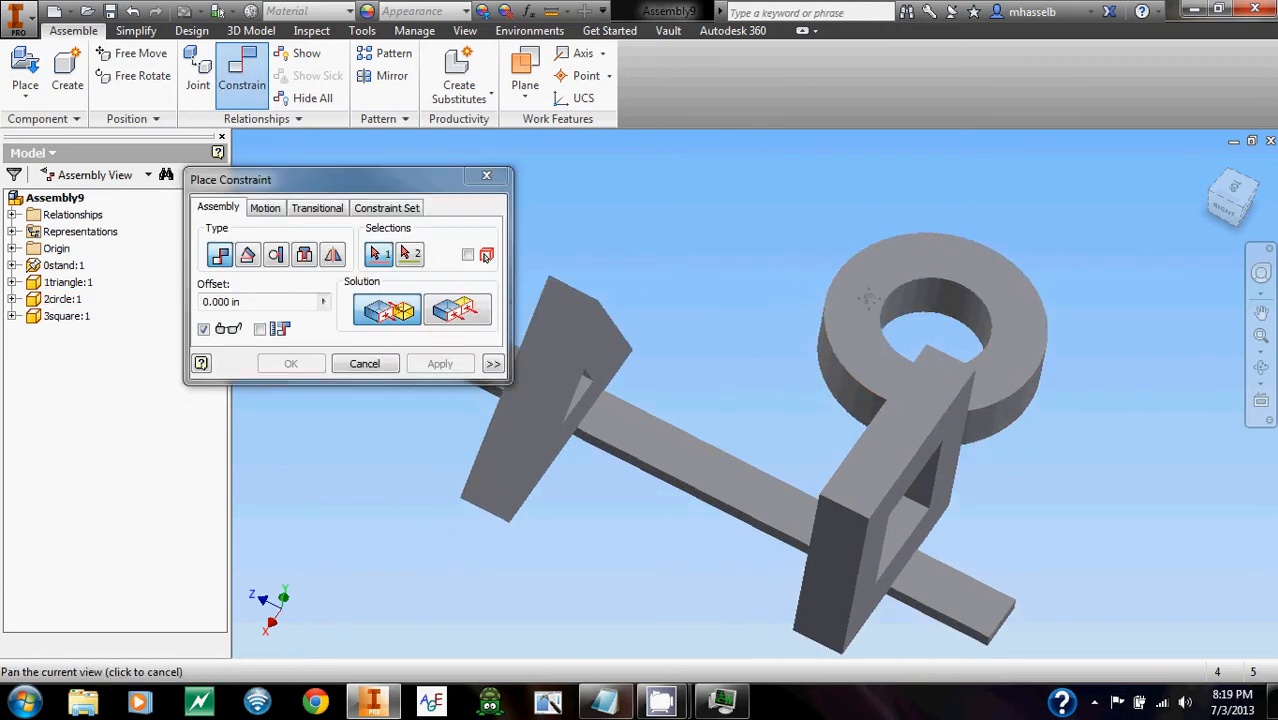
{"action": "left_click", "coordinate": [855, 398]}
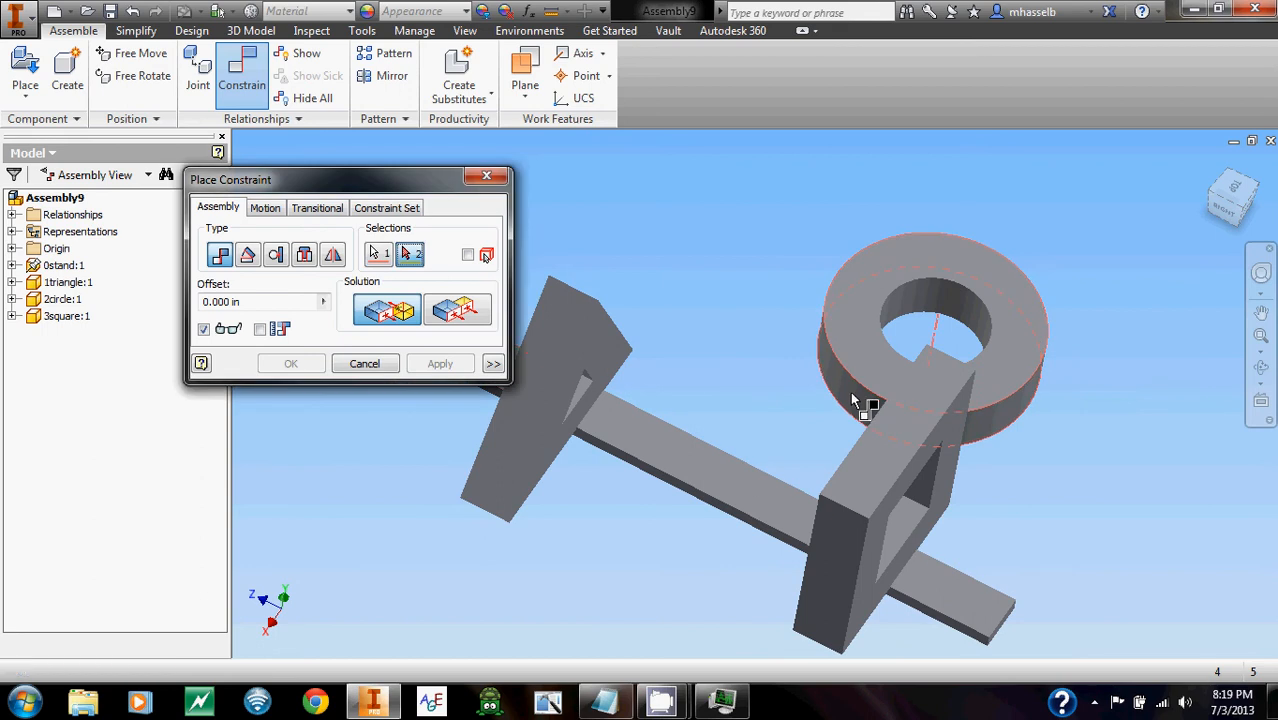
{"action": "left_click", "coordinate": [736, 487]}
{"action": "mouse_move", "coordinate": [825, 374]}
{"action": "middle_mouse_down", "text": "shift"}
{"action": "mouse_move", "coordinate": [836, 346]}
{"action": "mouse_move", "coordinate": [840, 368]}
{"action": "middle_mouse_up", "text": "shift"}
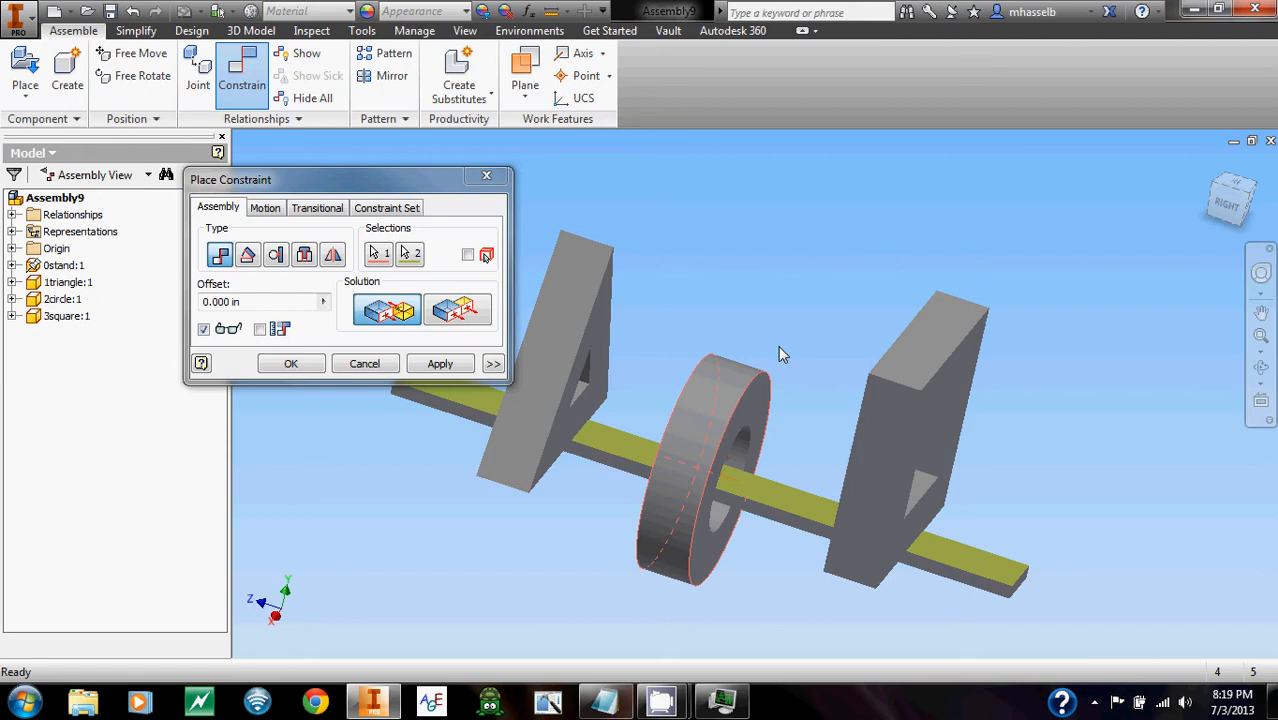
{"action": "left_click", "coordinate": [260, 300]}
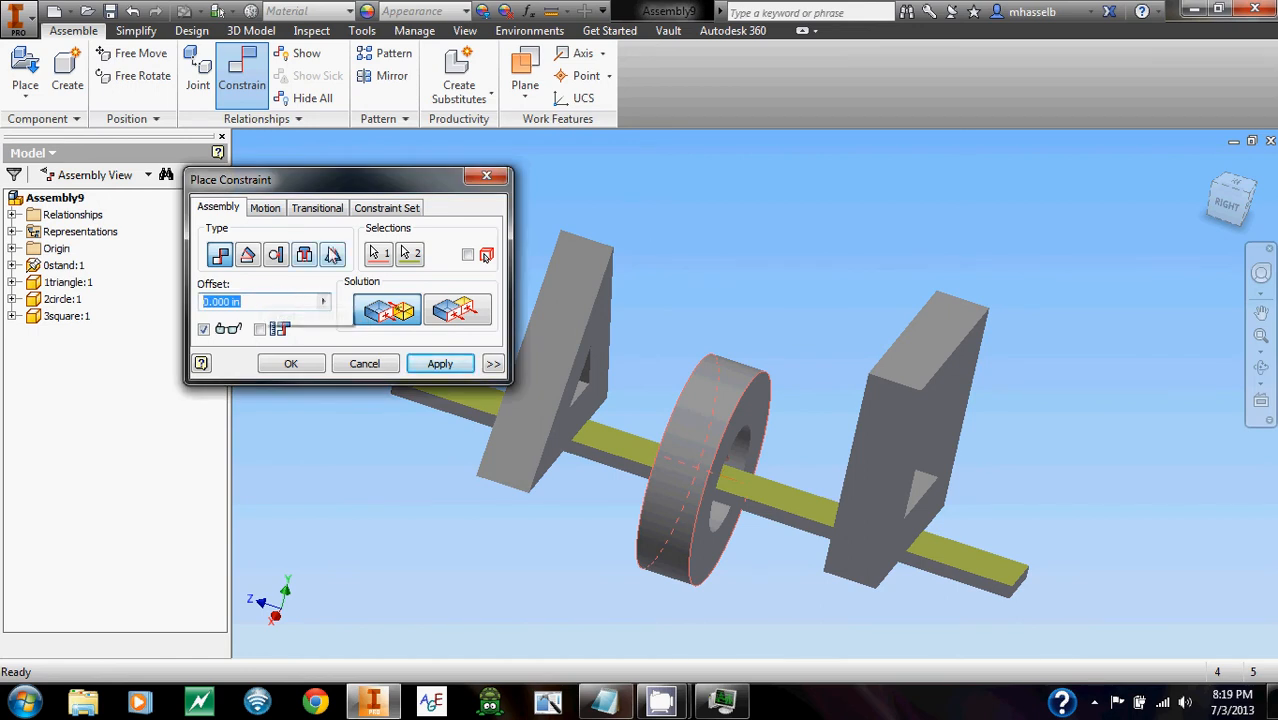
{"action": "type", "text": "."}
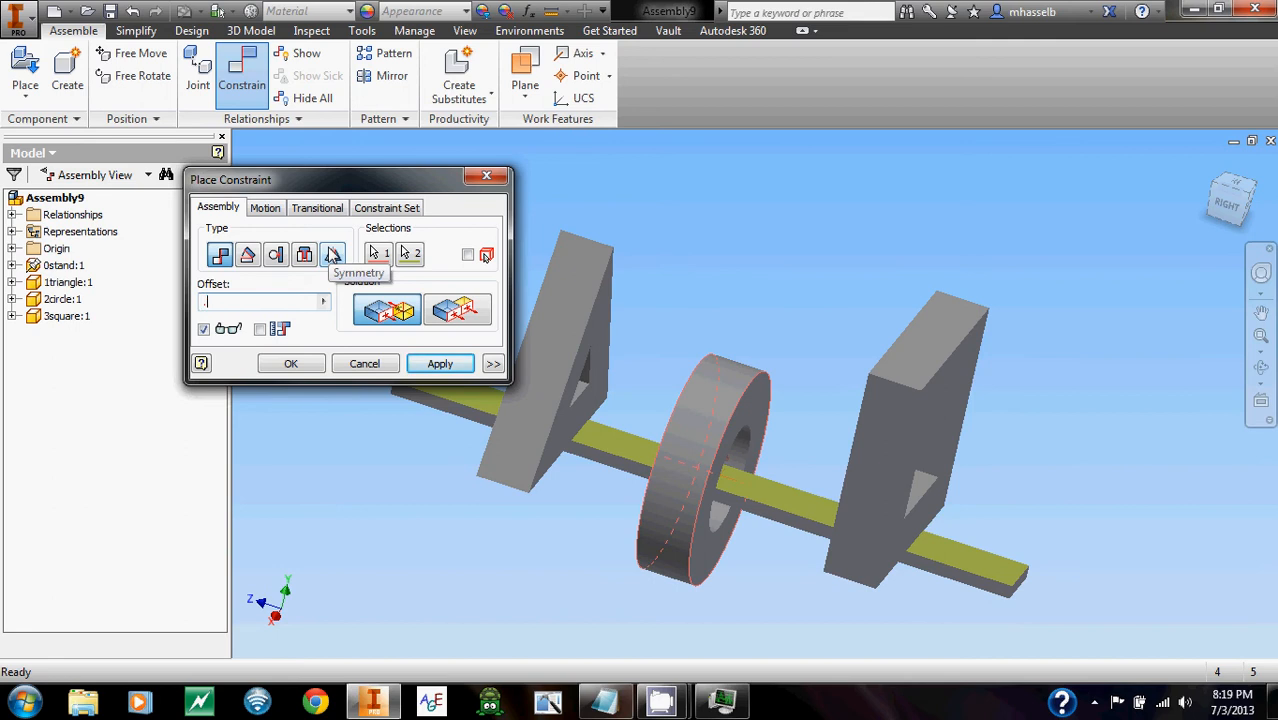
{"action": "type", "text": "5"}
{"action": "left_click", "coordinate": [440, 364]}
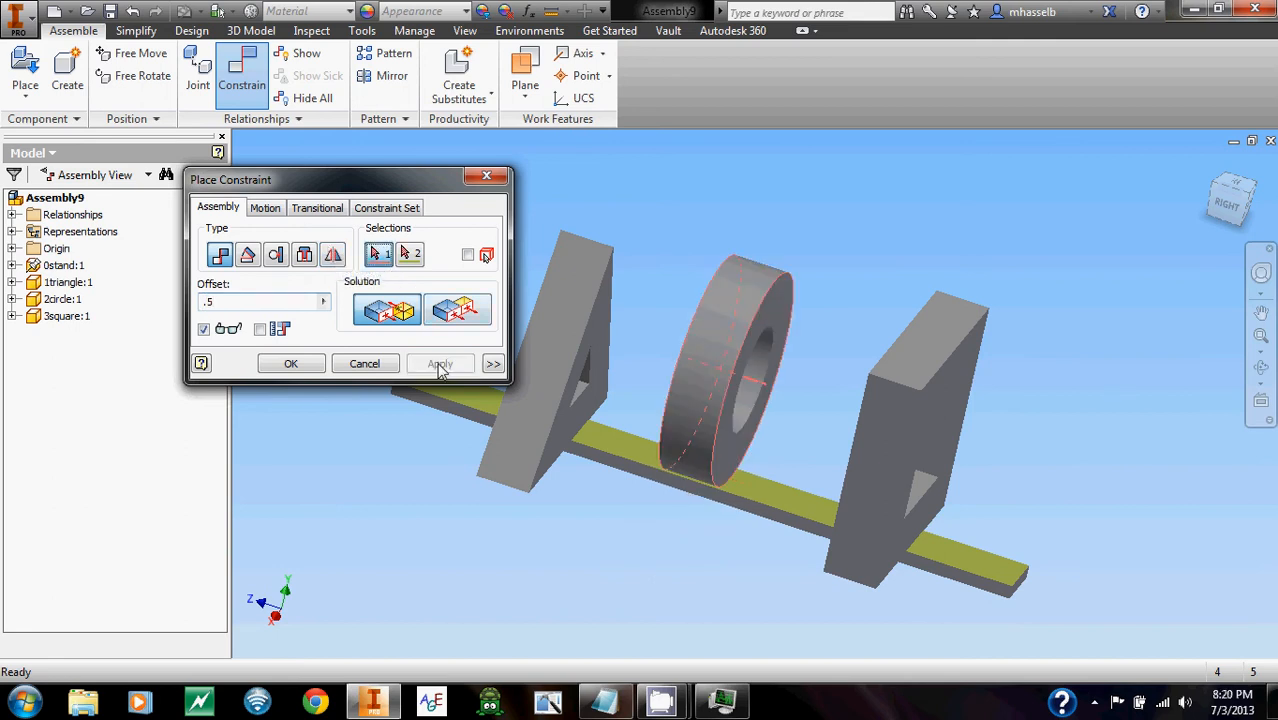
{"action": "key", "text": "Escape"}
- View the parts from the side and nudge the circle along the stand to test its mate
{"action": "left_click", "coordinate": [1228, 207]}
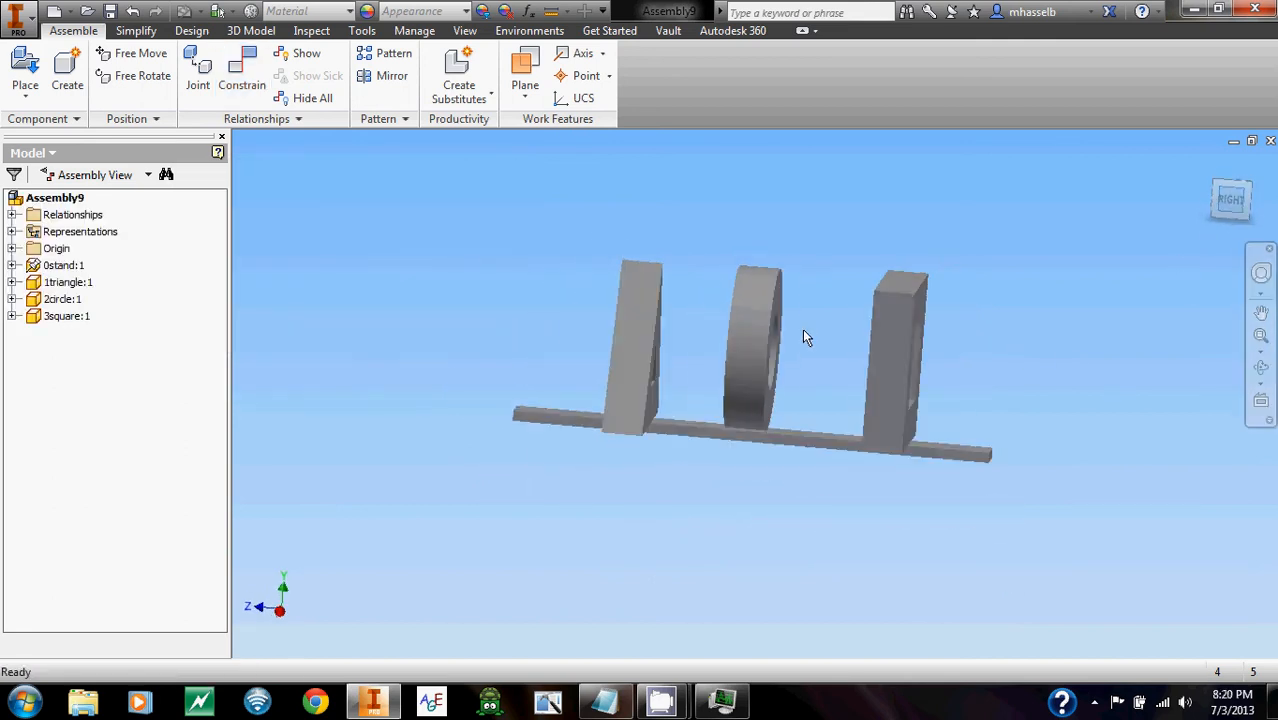
{"action": "mouse_move", "coordinate": [761, 358]}
{"action": "left_mouse_down"}
{"action": "mouse_move", "coordinate": [859, 365]}
{"action": "mouse_move", "coordinate": [719, 375]}
{"action": "mouse_move", "coordinate": [757, 368]}
{"action": "left_mouse_up"}
{"action": "middle_click_drag", "start_coordinate": [949, 338], "coordinate": [920, 368], "text": "shift"}
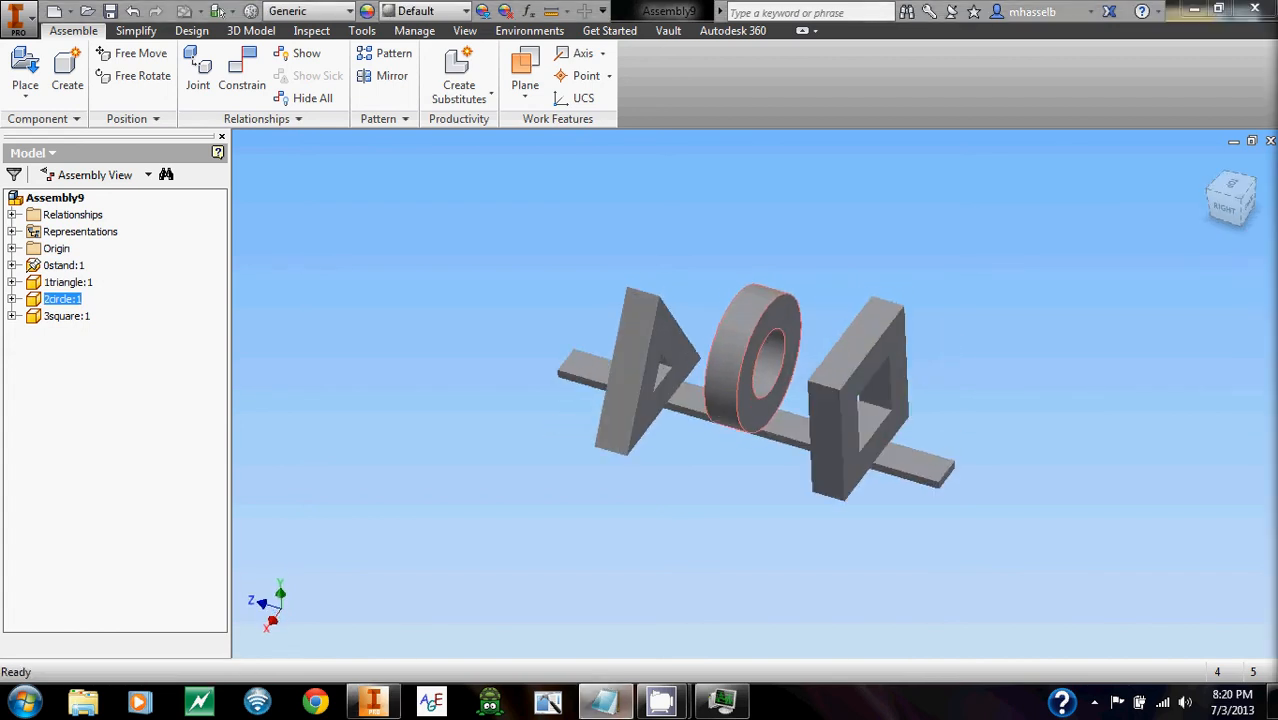
{"action": "left_click", "coordinate": [887, 262]}
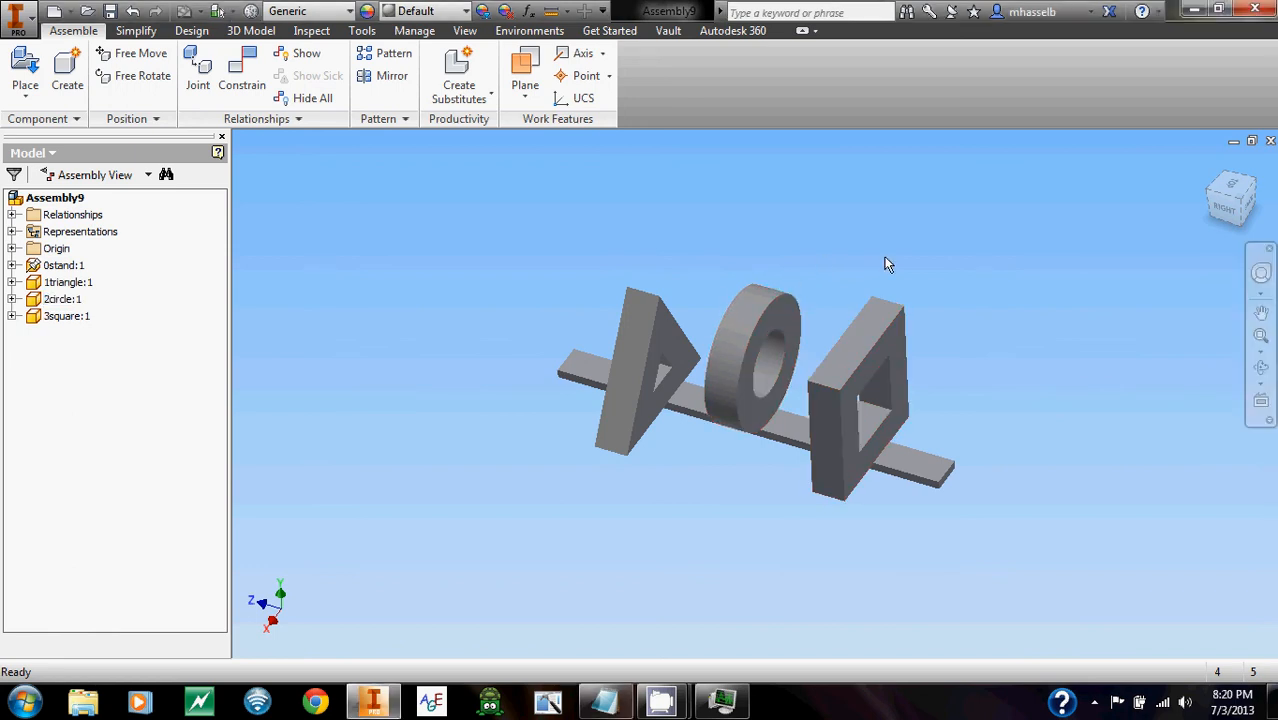
{"action": "middle_click_drag", "start_coordinate": [887, 262], "coordinate": [956, 284]}
{"action": "middle_click_drag", "start_coordinate": [1050, 307], "coordinate": [1050, 291]}
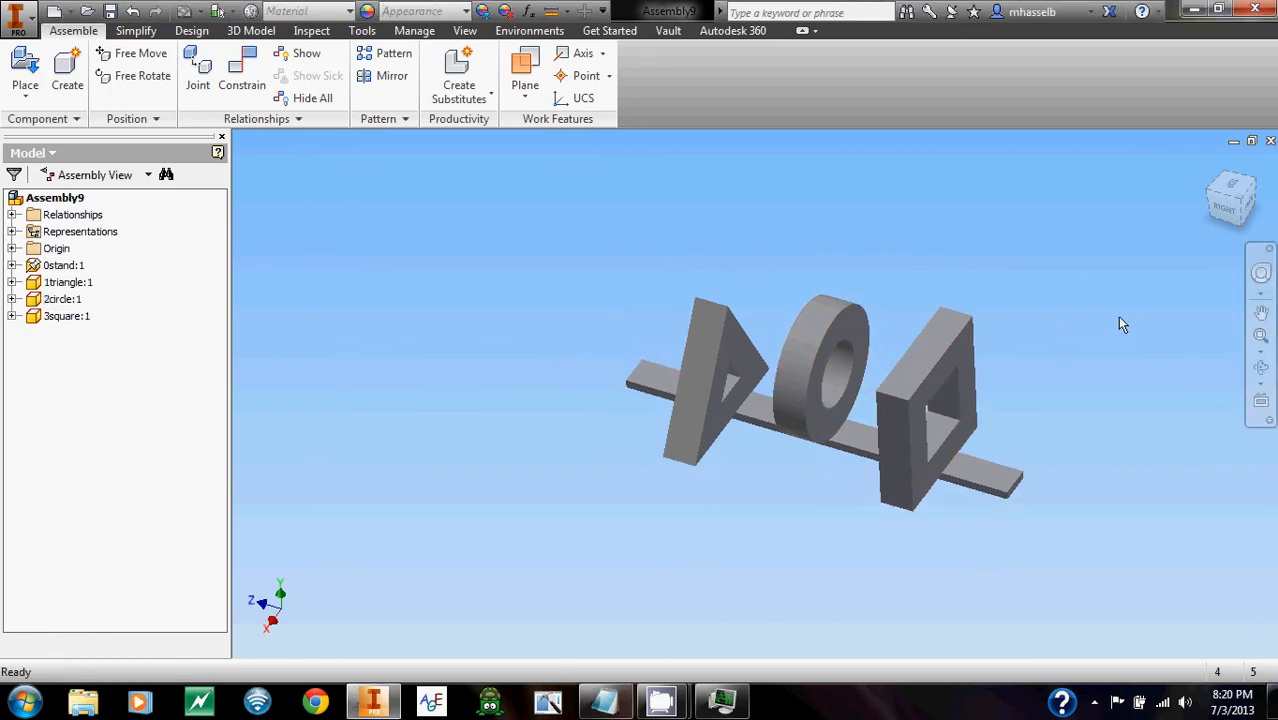
- Constrain the triangle's large front face flush with the stand's long front side face at zero offset
{"action": "left_click", "coordinate": [242, 75]}
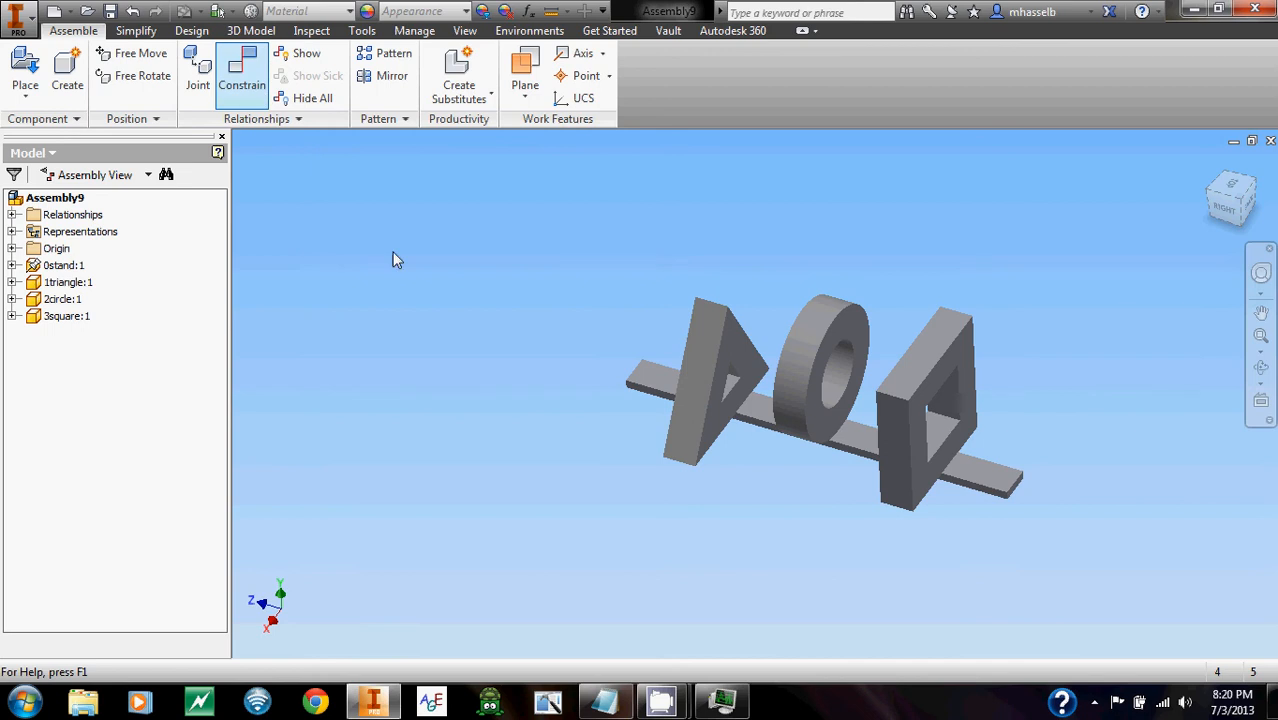
{"action": "scroll", "coordinate": [757, 441], "scroll_direction": "down", "scroll_amount": 3}
{"action": "left_click", "coordinate": [691, 407]}
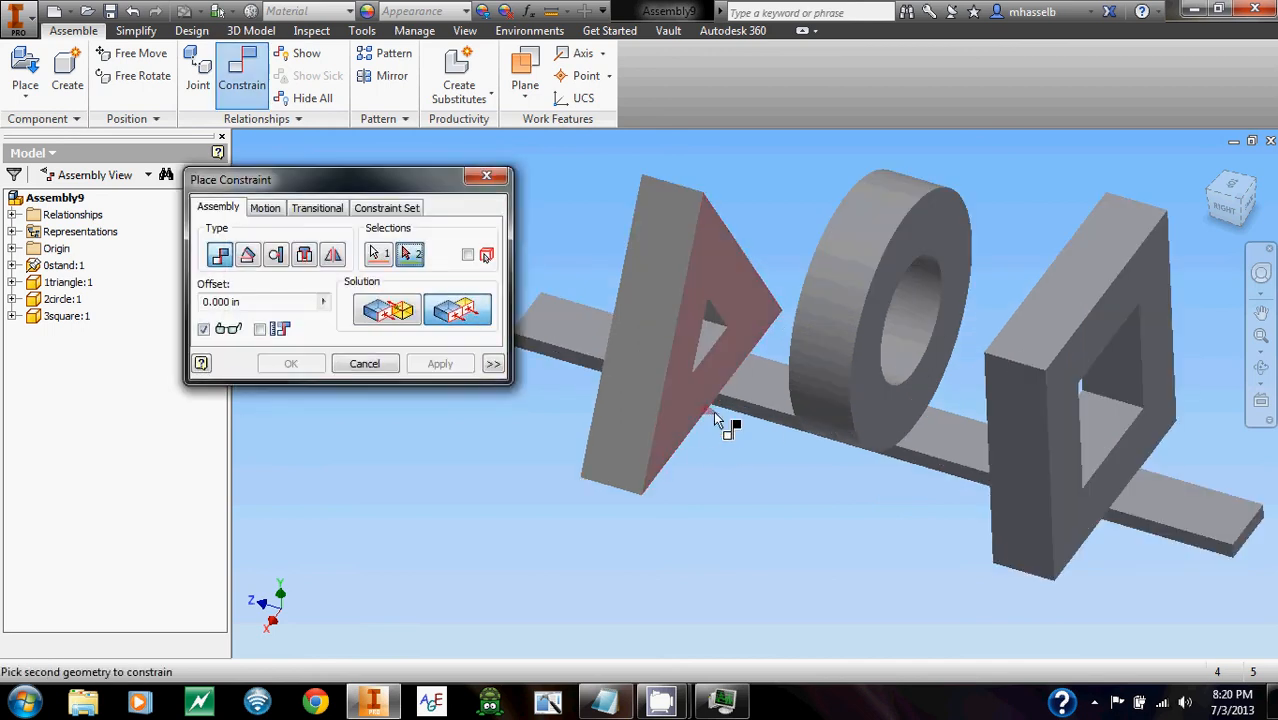
{"action": "scroll", "coordinate": [714, 411], "scroll_direction": "down", "scroll_amount": 3}
{"action": "left_click", "coordinate": [736, 405]}
{"action": "middle_click_drag", "start_coordinate": [790, 400], "coordinate": [838, 424]}
{"action": "left_click", "coordinate": [440, 363]}
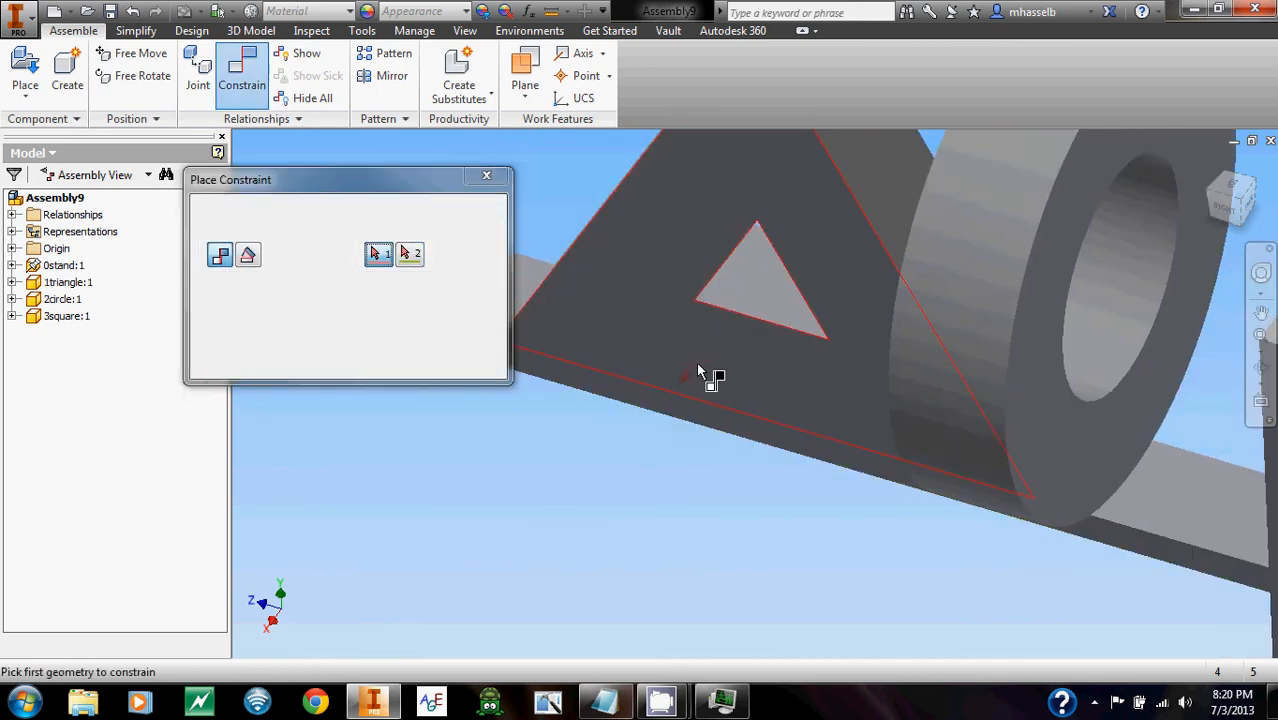
- Slide the triangle along the stand away from the circle until it overhangs the stand's end
{"action": "scroll", "coordinate": [730, 410], "scroll_direction": "up", "scroll_amount": 2}
{"action": "key", "text": "Escape"}
{"action": "left_click_drag", "start_coordinate": [784, 456], "coordinate": [610, 388]}
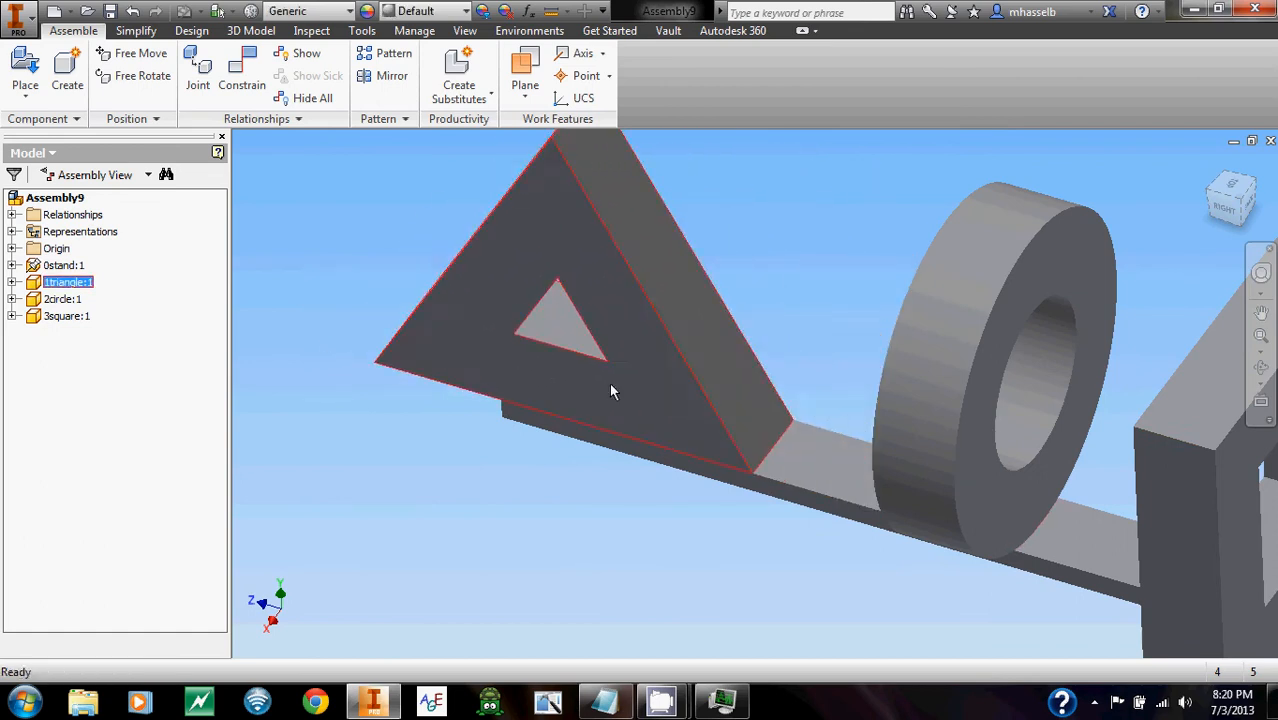
{"action": "scroll", "coordinate": [324, 163], "scroll_direction": "up", "scroll_amount": 2}
- Constrain the circle's flat front face flush with the stand's long front side face at zero offset
{"action": "left_click", "coordinate": [245, 80]}
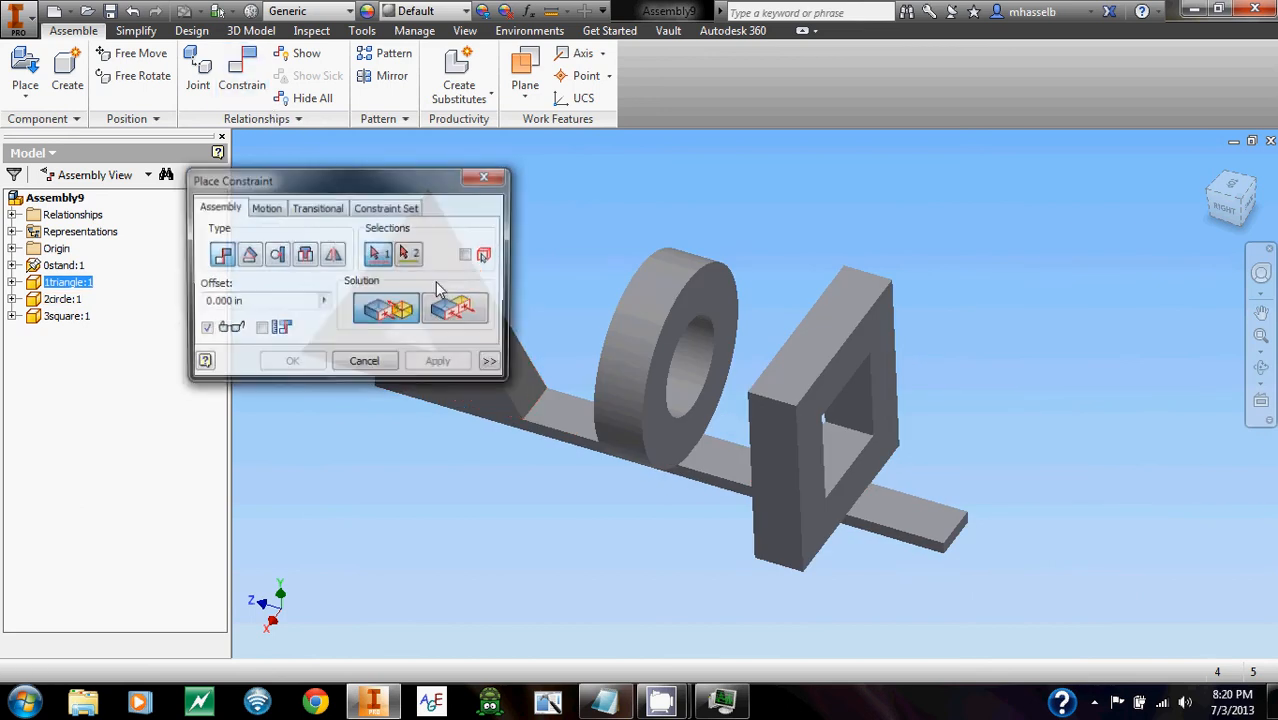
{"action": "scroll", "coordinate": [670, 438], "scroll_direction": "down", "scroll_amount": 3}
{"action": "left_click", "coordinate": [670, 438]}
{"action": "left_click", "coordinate": [700, 503]}
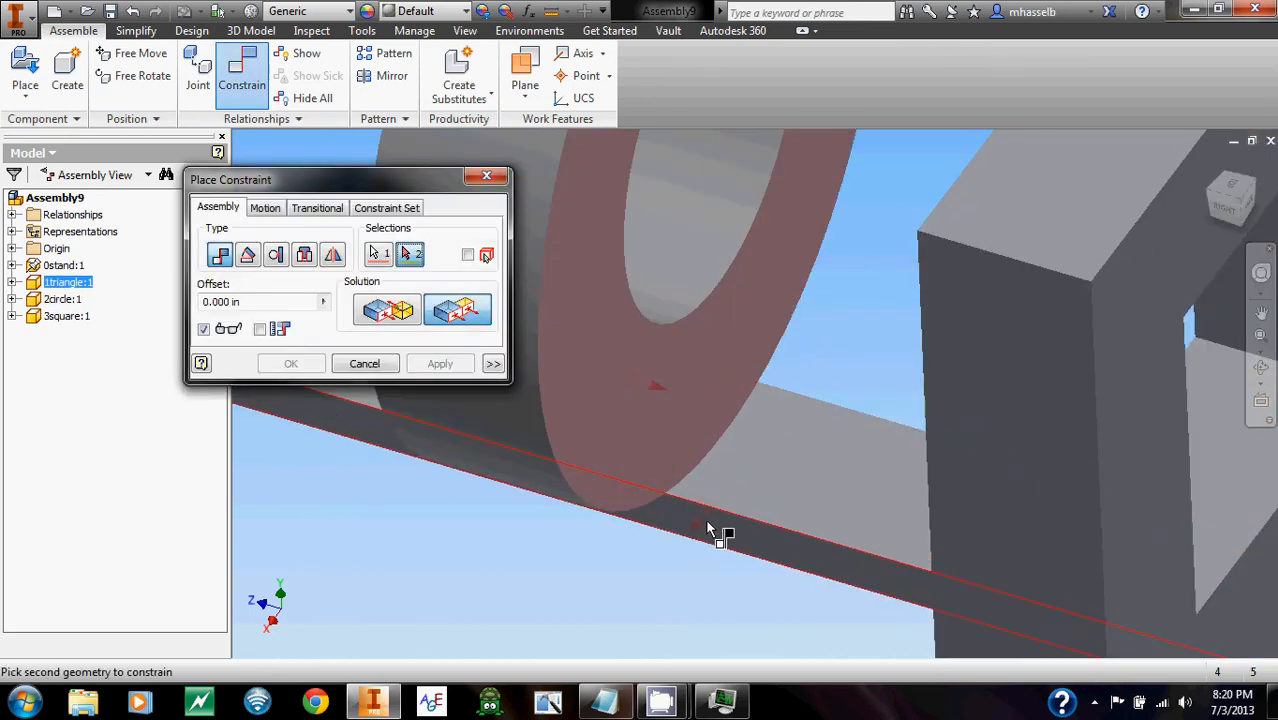
{"action": "left_click", "coordinate": [433, 370]}
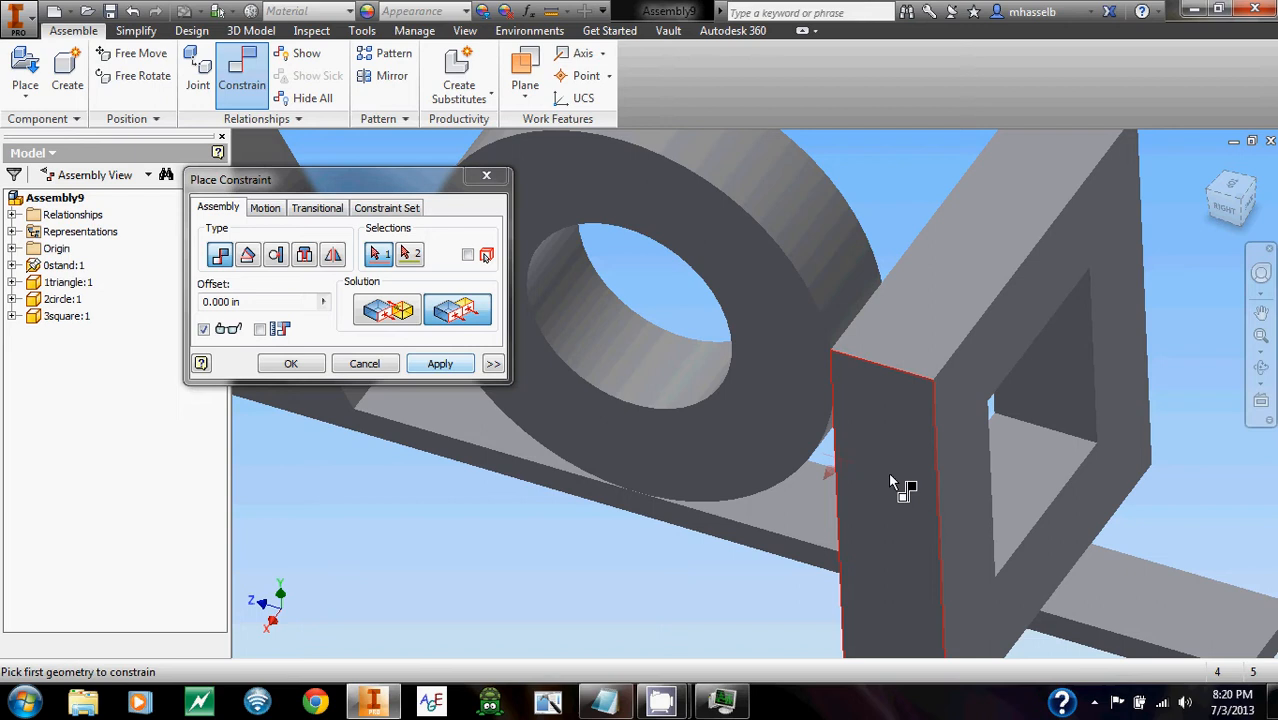
- Constrain the square's large front face flush with the stand's long front side face at zero offset
{"action": "left_click", "coordinate": [957, 524]}
{"action": "middle_click_drag", "start_coordinate": [1025, 568], "coordinate": [753, 438]}
{"action": "left_click", "coordinate": [818, 513]}
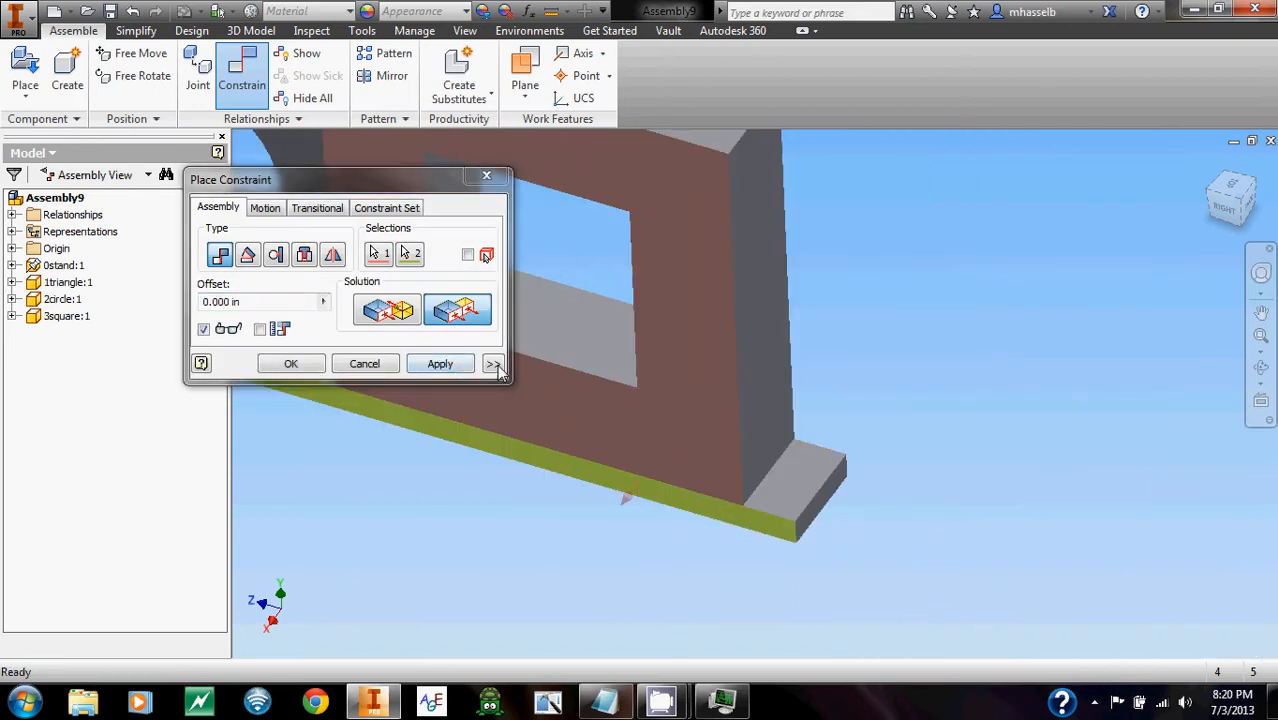
{"action": "middle_click_drag", "start_coordinate": [824, 355], "coordinate": [803, 380]}
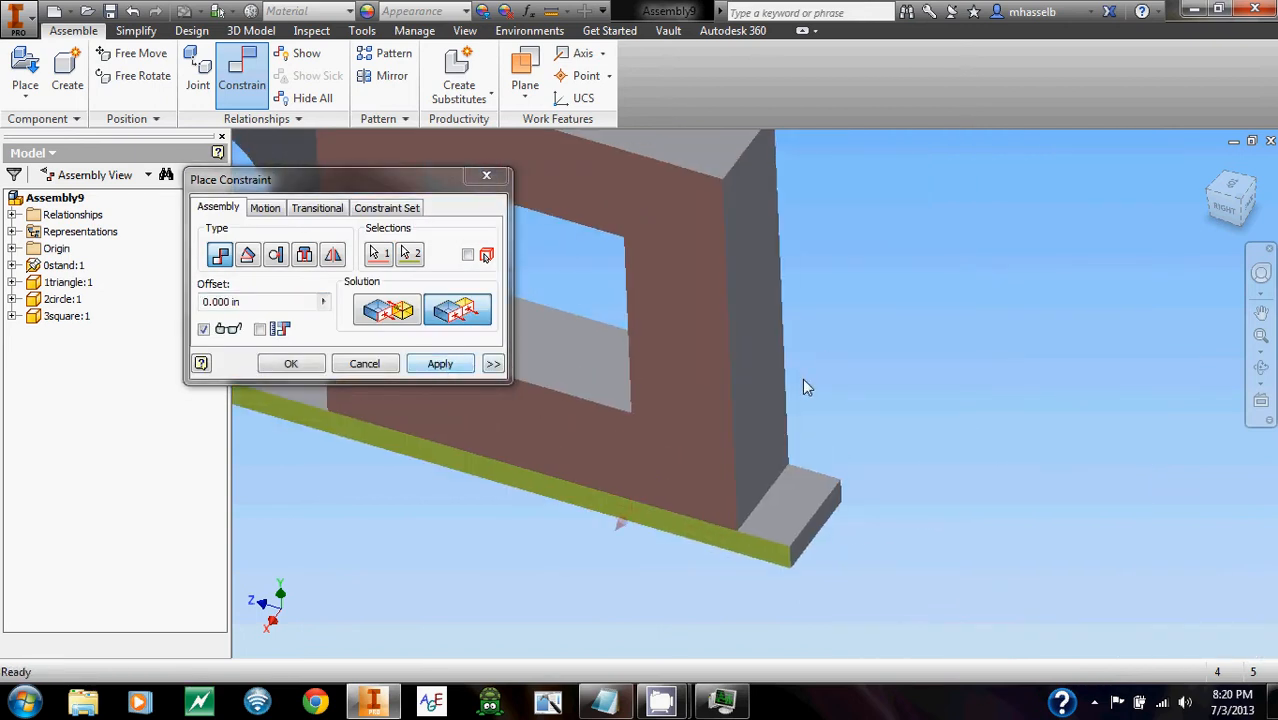
{"action": "left_click", "coordinate": [441, 366]}
- Constrain the square's outer end face flush with the stand's short end face at zero offset
{"action": "left_click", "coordinate": [756, 430]}
{"action": "scroll", "coordinate": [812, 492], "scroll_direction": "down", "scroll_amount": 2}
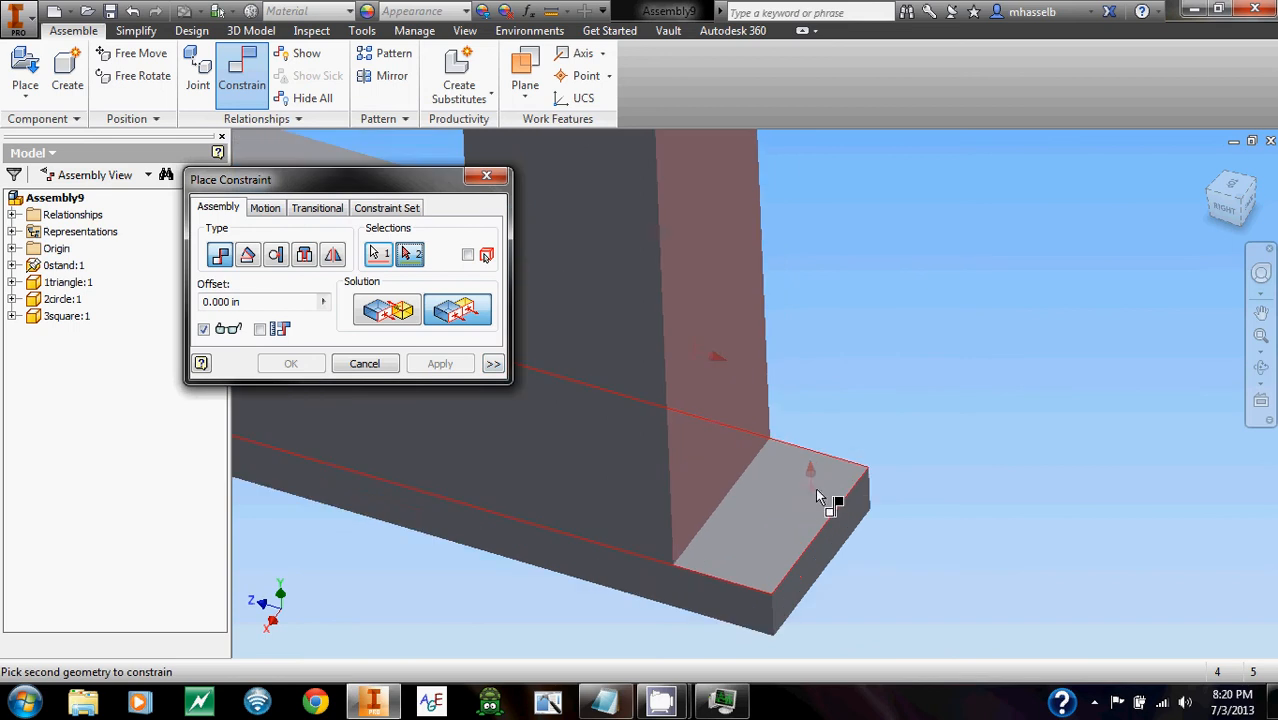
{"action": "left_click", "coordinate": [836, 529]}
{"action": "left_click", "coordinate": [443, 368]}
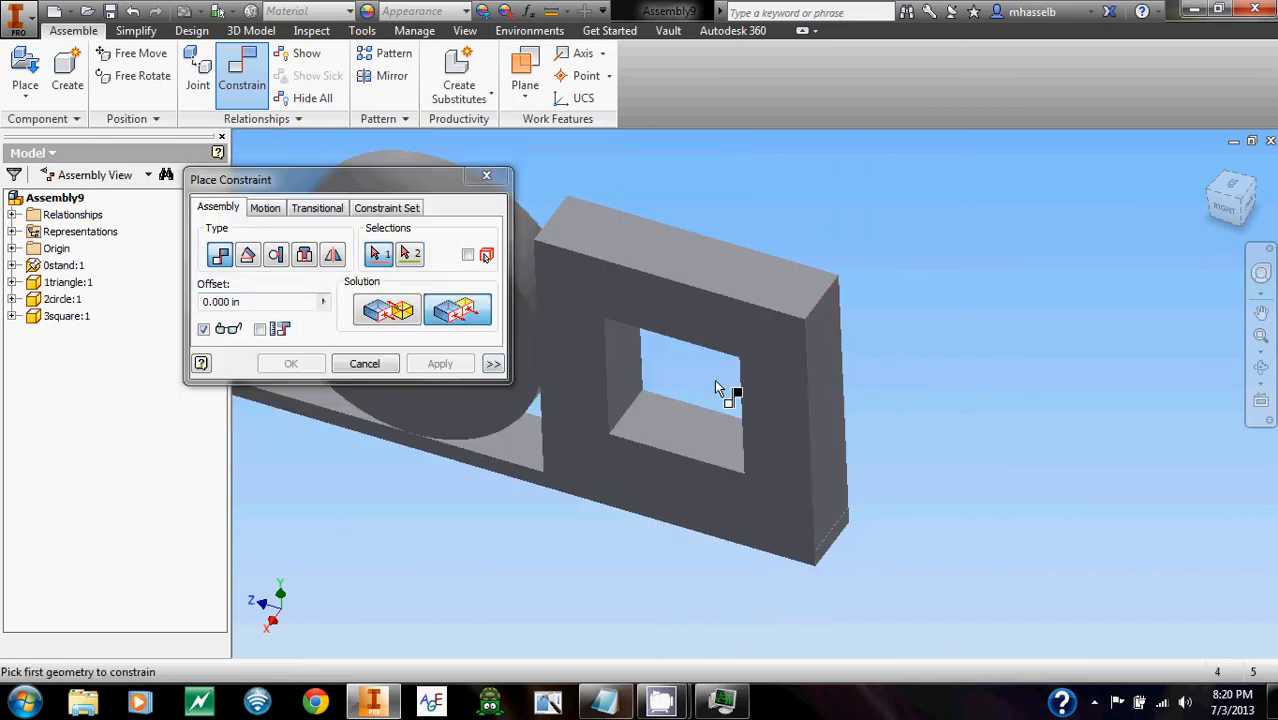
{"action": "middle_click_drag", "start_coordinate": [716, 382], "coordinate": [836, 405]}
{"action": "key", "text": "Escape"}
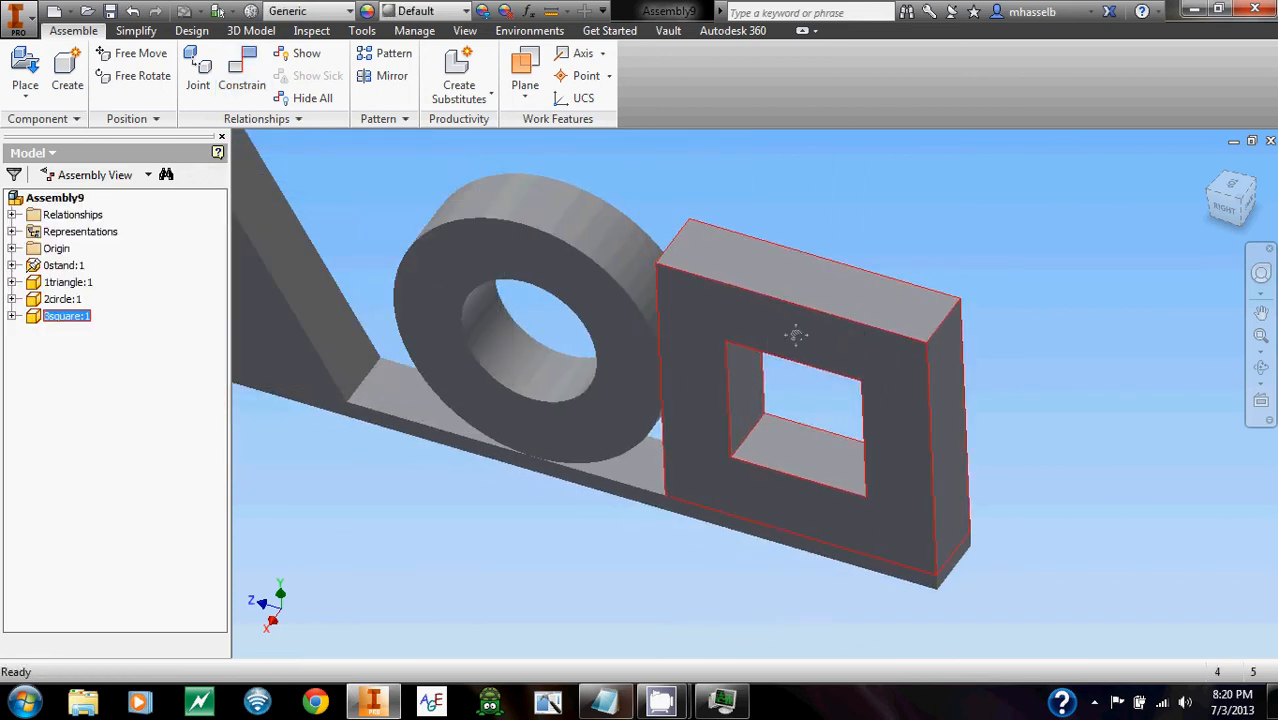
- Slide the circle between the triangle and the square to test its remaining freedom, checking from several angles and the isometric view
{"action": "scroll", "coordinate": [726, 323], "scroll_direction": "up", "scroll_amount": 3}
{"action": "left_click_drag", "start_coordinate": [770, 377], "coordinate": [739, 355]}
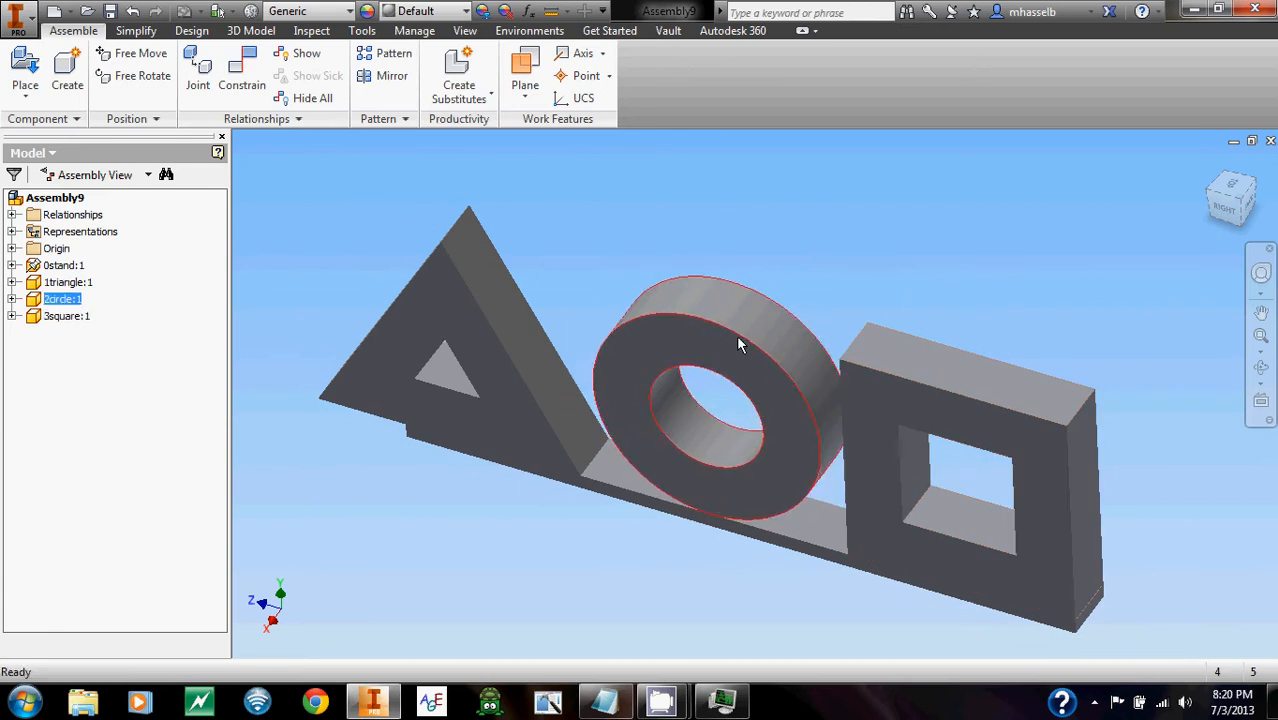
{"action": "middle_click_drag", "start_coordinate": [885, 340], "coordinate": [919, 320], "text": "shift"}
{"action": "middle_click_drag", "start_coordinate": [880, 269], "coordinate": [938, 289], "text": "shift"}
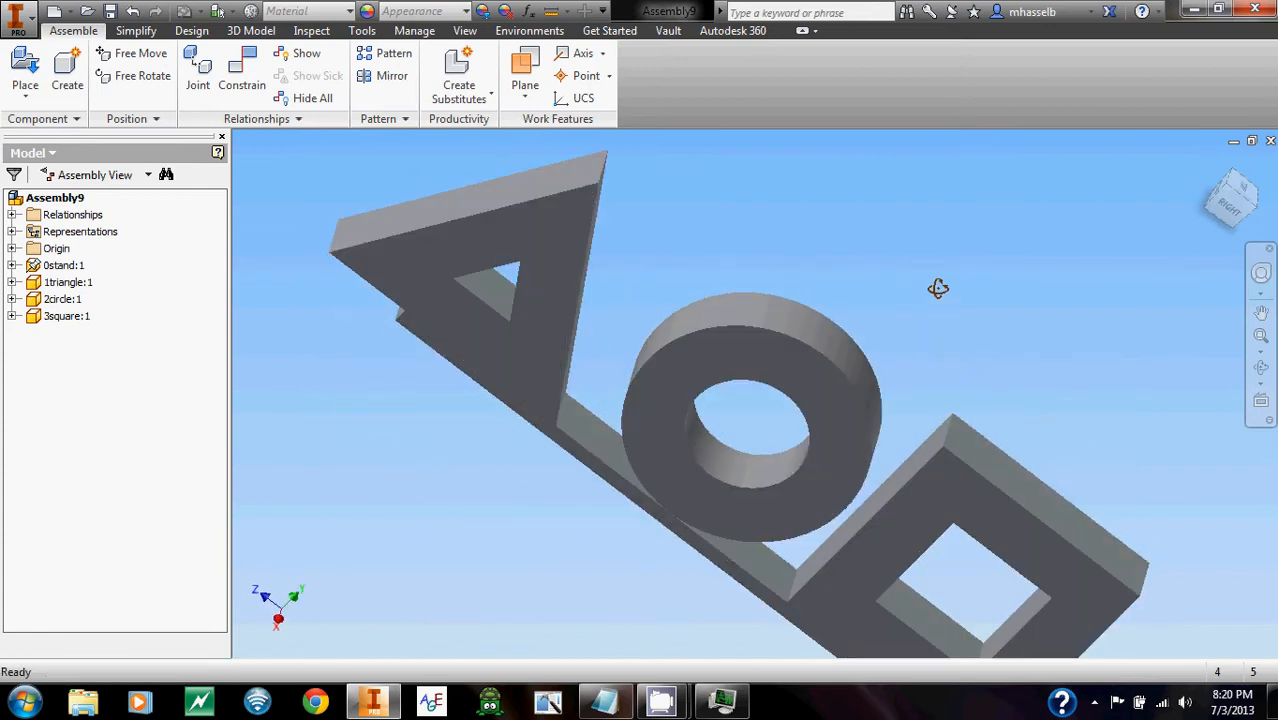
{"action": "left_click", "coordinate": [1212, 176]}
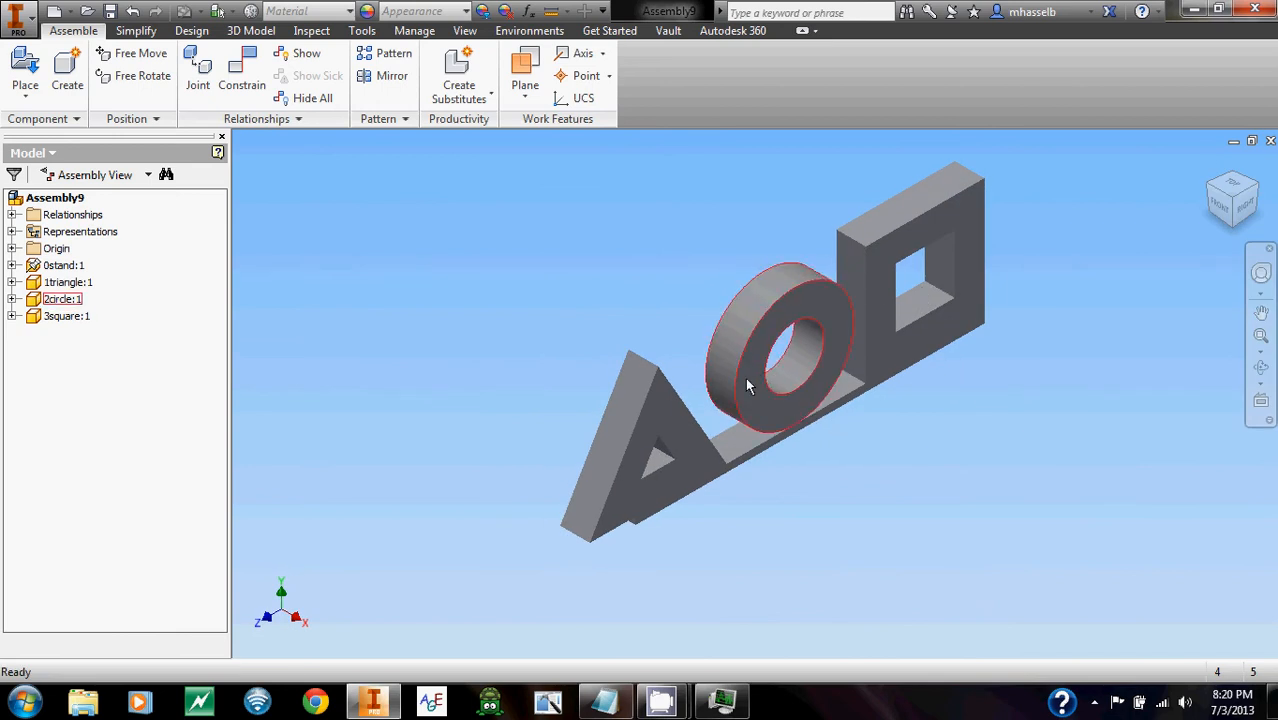
{"action": "left_click_drag", "start_coordinate": [735, 392], "coordinate": [725, 397]}
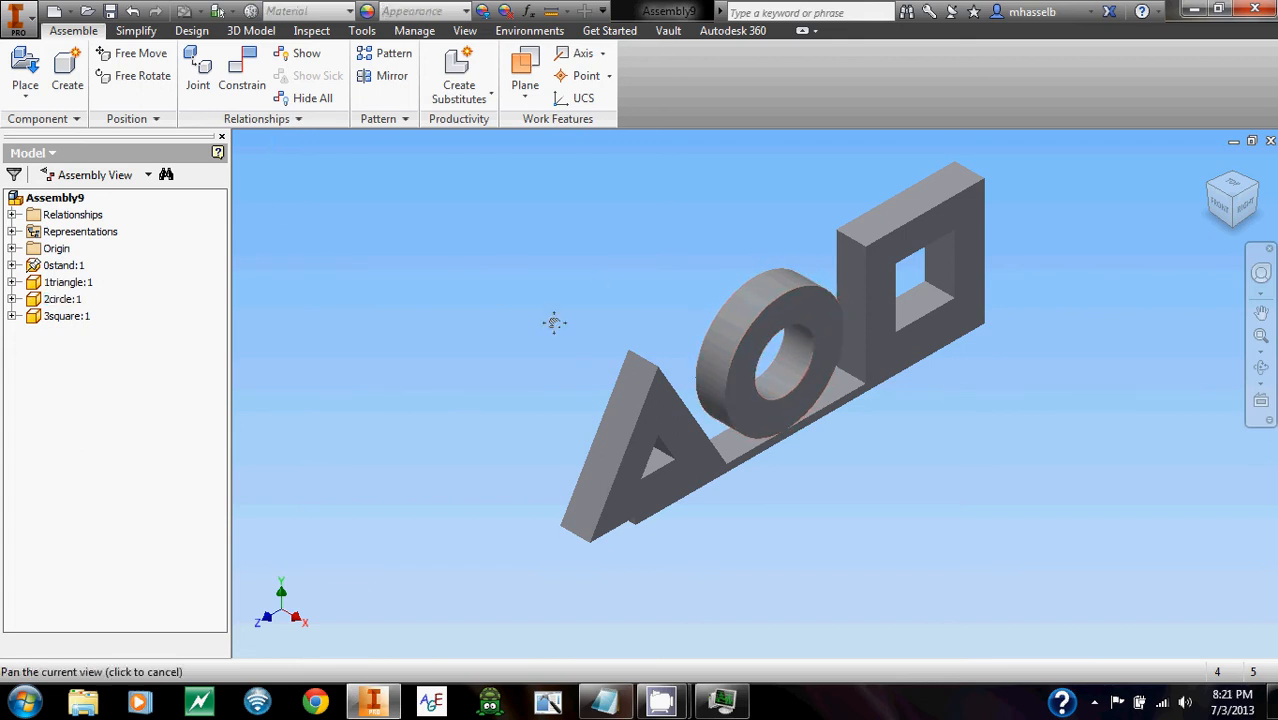
{"action": "left_click_drag", "start_coordinate": [554, 322], "coordinate": [568, 360]}
- Add an outside tangent constraint with zero offset between the circle's outer surface and the square's facing side
{"action": "left_click", "coordinate": [242, 75]}
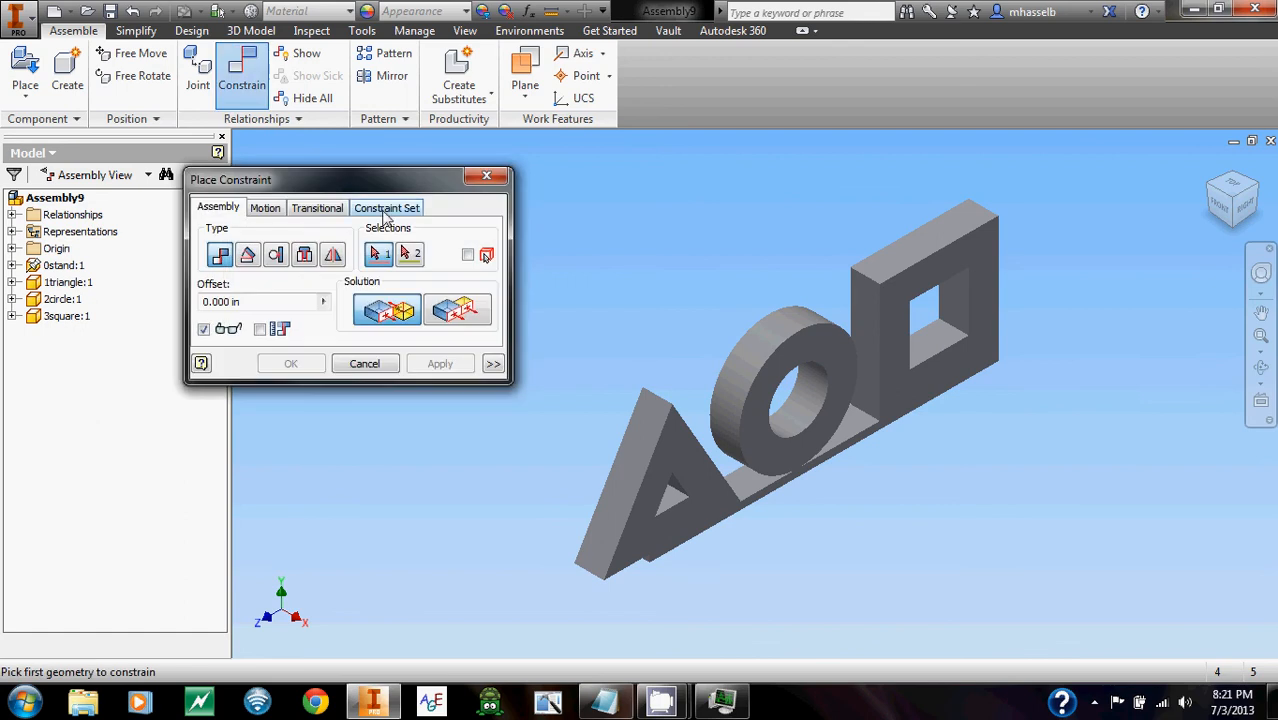
{"action": "left_click", "coordinate": [277, 256]}
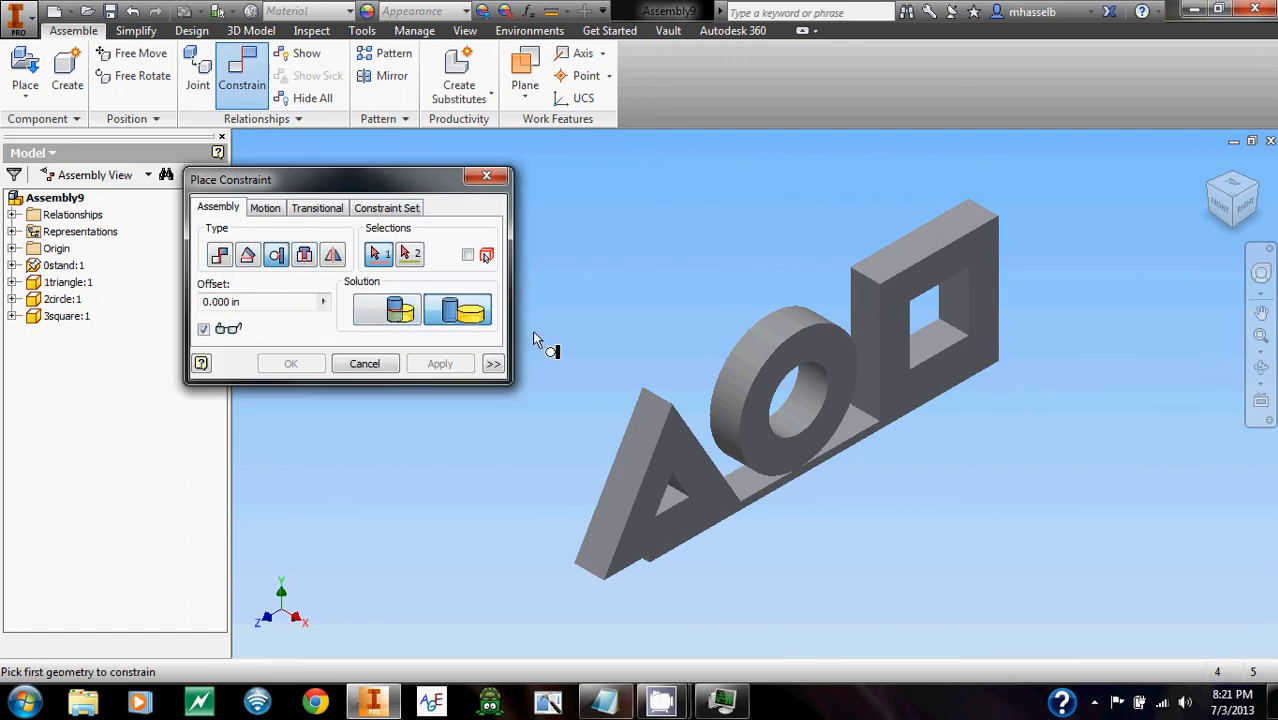
{"action": "left_click", "coordinate": [760, 360]}
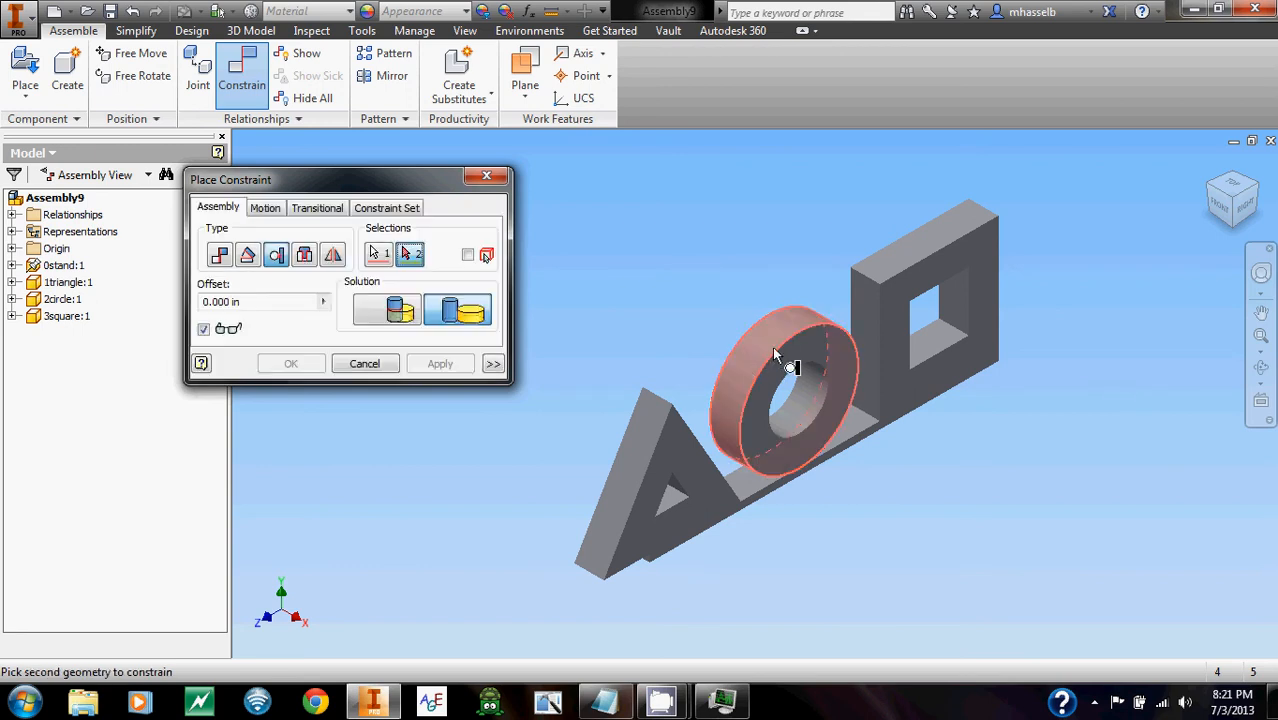
{"action": "left_click", "coordinate": [865, 328]}
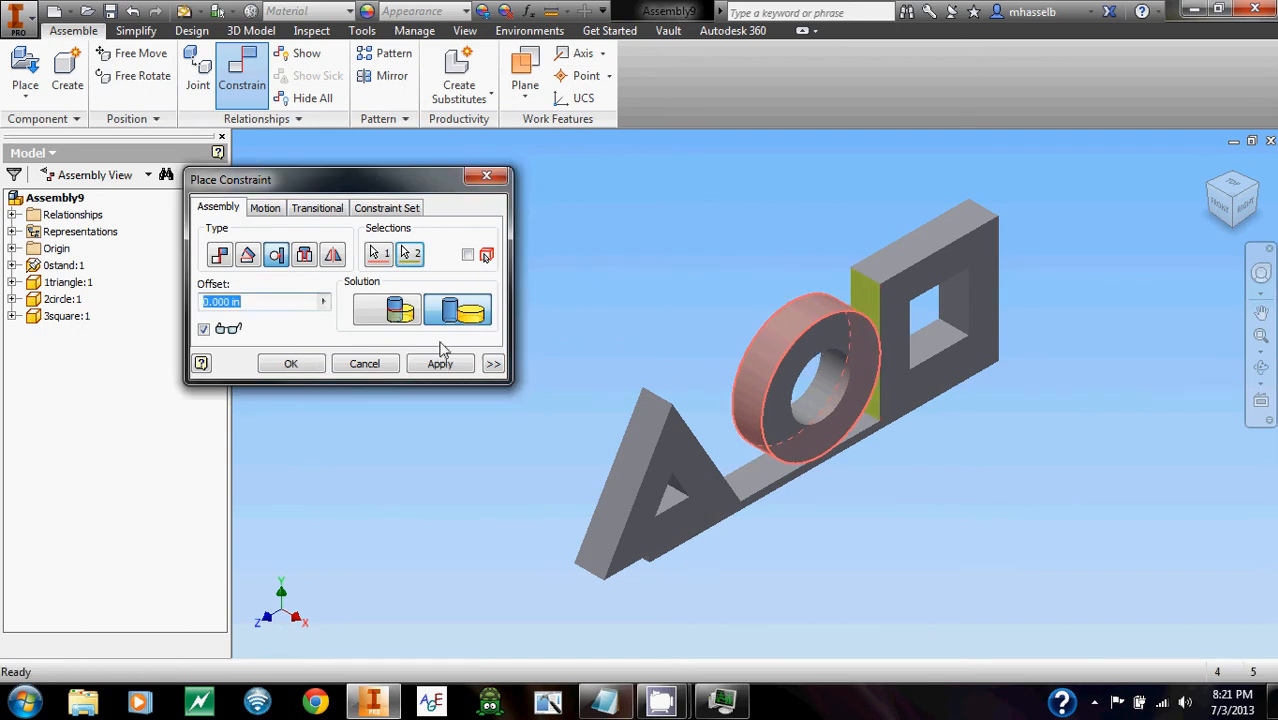
{"action": "left_click", "coordinate": [440, 363]}
- Add an outside tangent constraint with zero offset between the circle's outer surface and the triangle's facing sloped side
{"action": "middle_click_drag", "start_coordinate": [734, 349], "coordinate": [765, 422], "text": "shift"}
{"action": "left_click", "coordinate": [765, 422]}
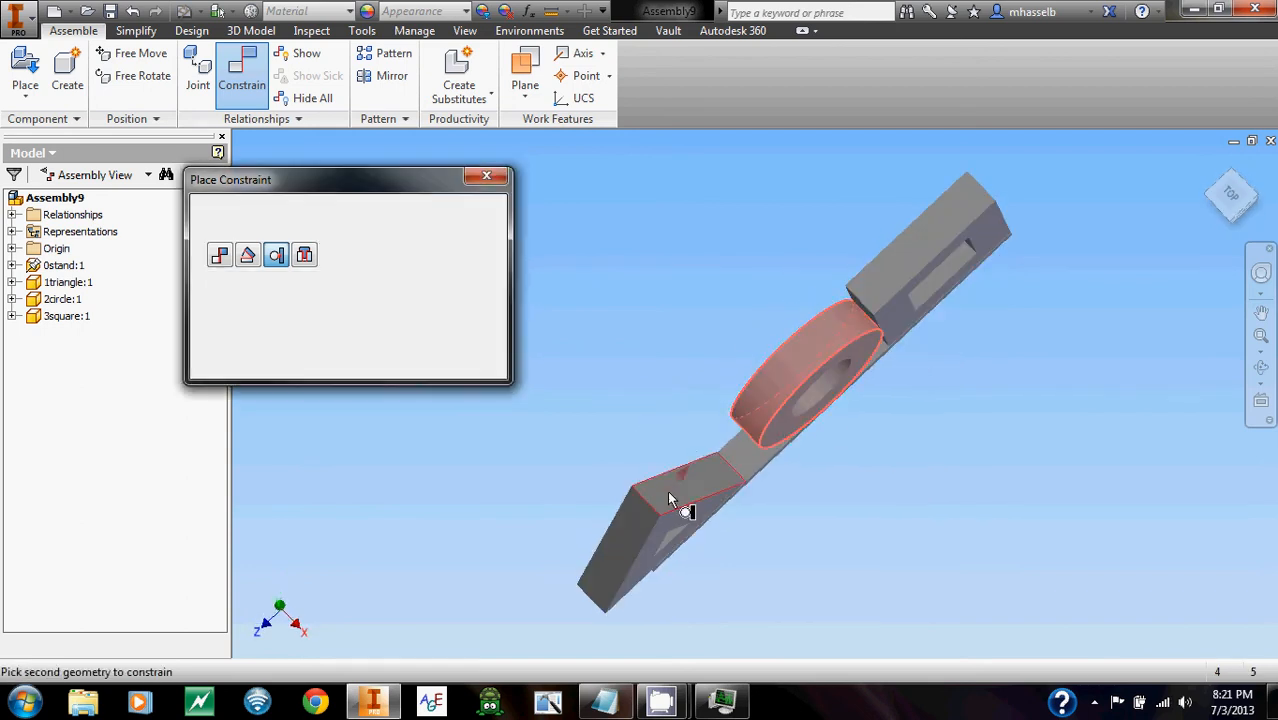
{"action": "left_click", "coordinate": [679, 505]}
{"action": "left_click", "coordinate": [437, 363]}
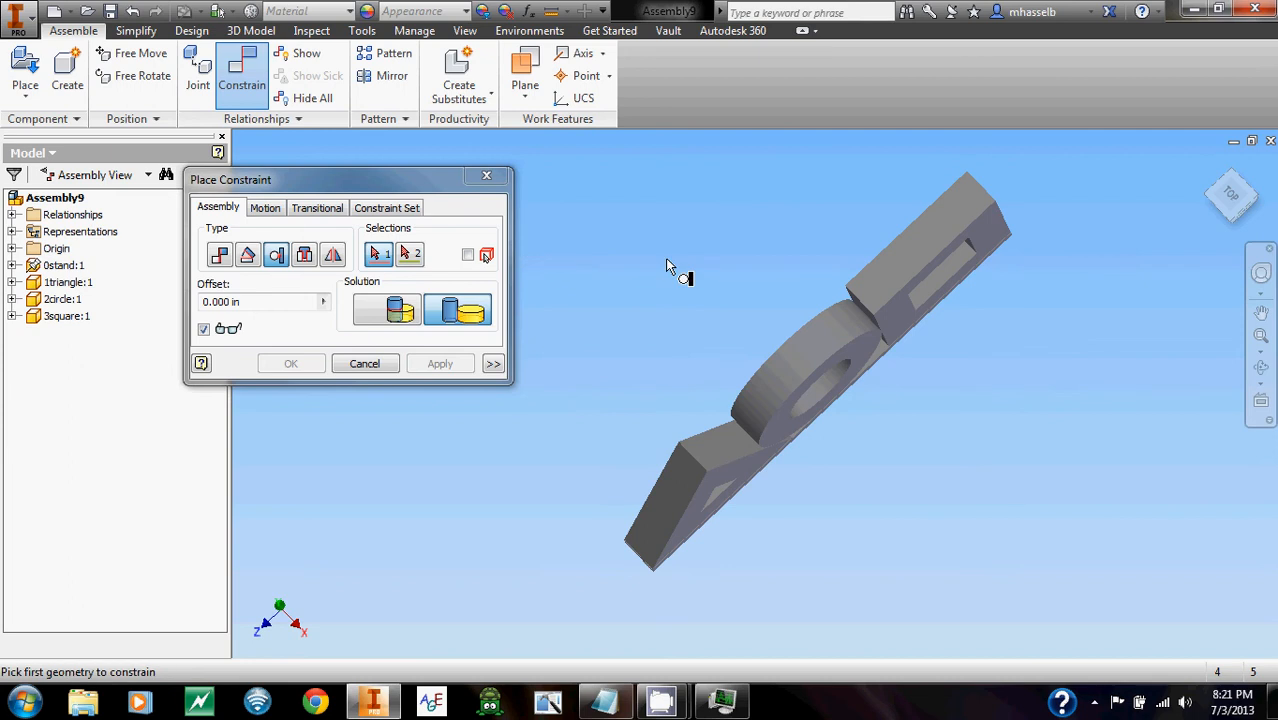
{"action": "key", "text": "Escape"}
- Apply the Red appearance to the triangle component in the assembly
{"action": "middle_click_drag", "start_coordinate": [1060, 300], "coordinate": [976, 404], "text": "shift"}
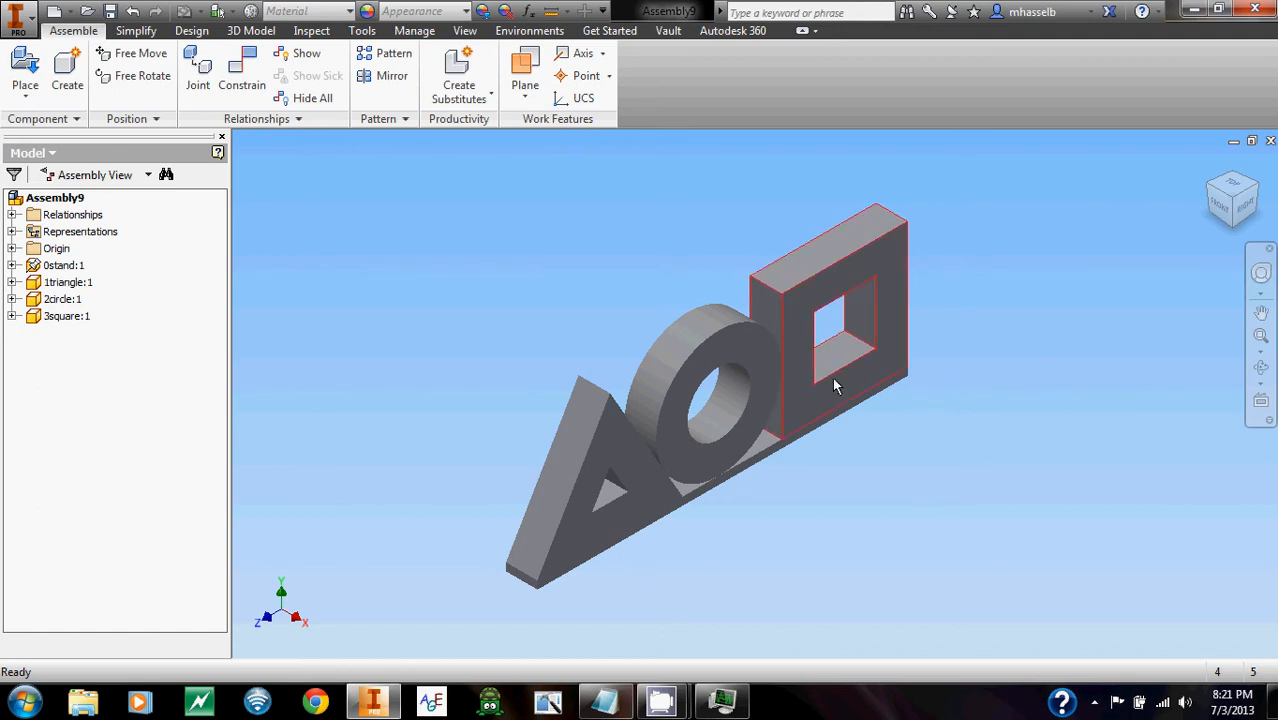
{"action": "middle_click_drag", "start_coordinate": [854, 500], "coordinate": [867, 493]}
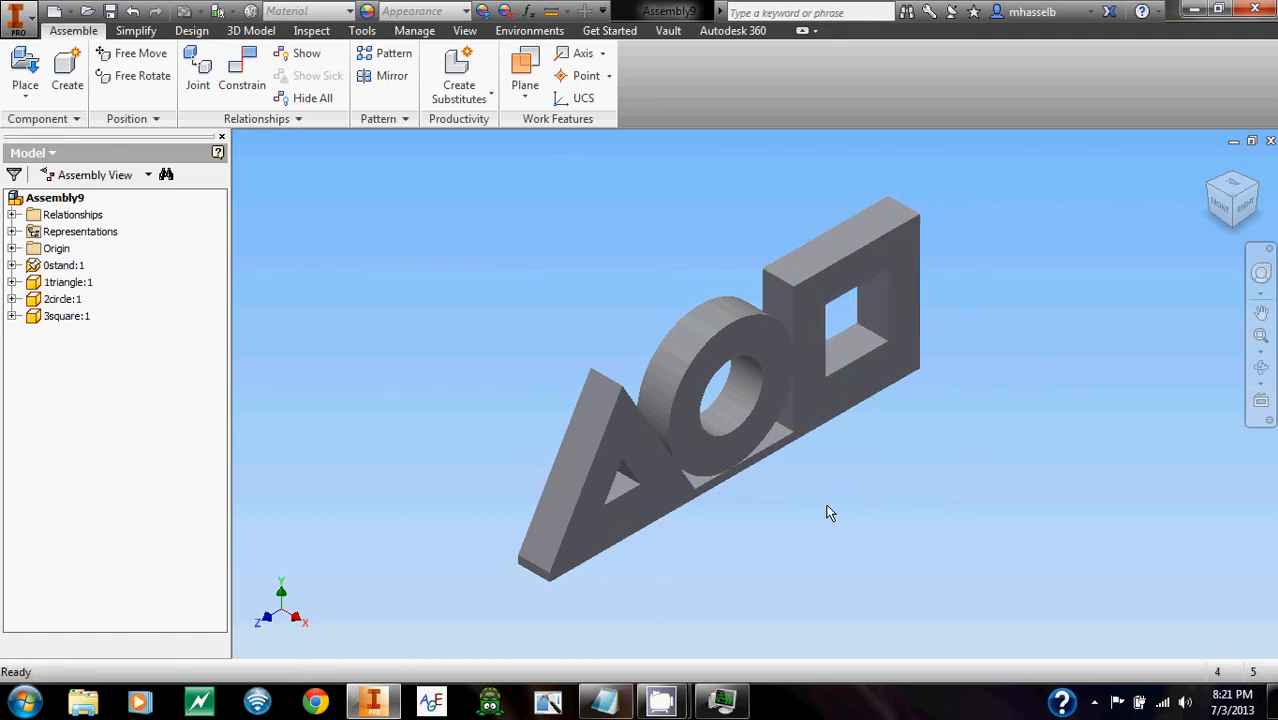
{"action": "left_click", "coordinate": [593, 443]}
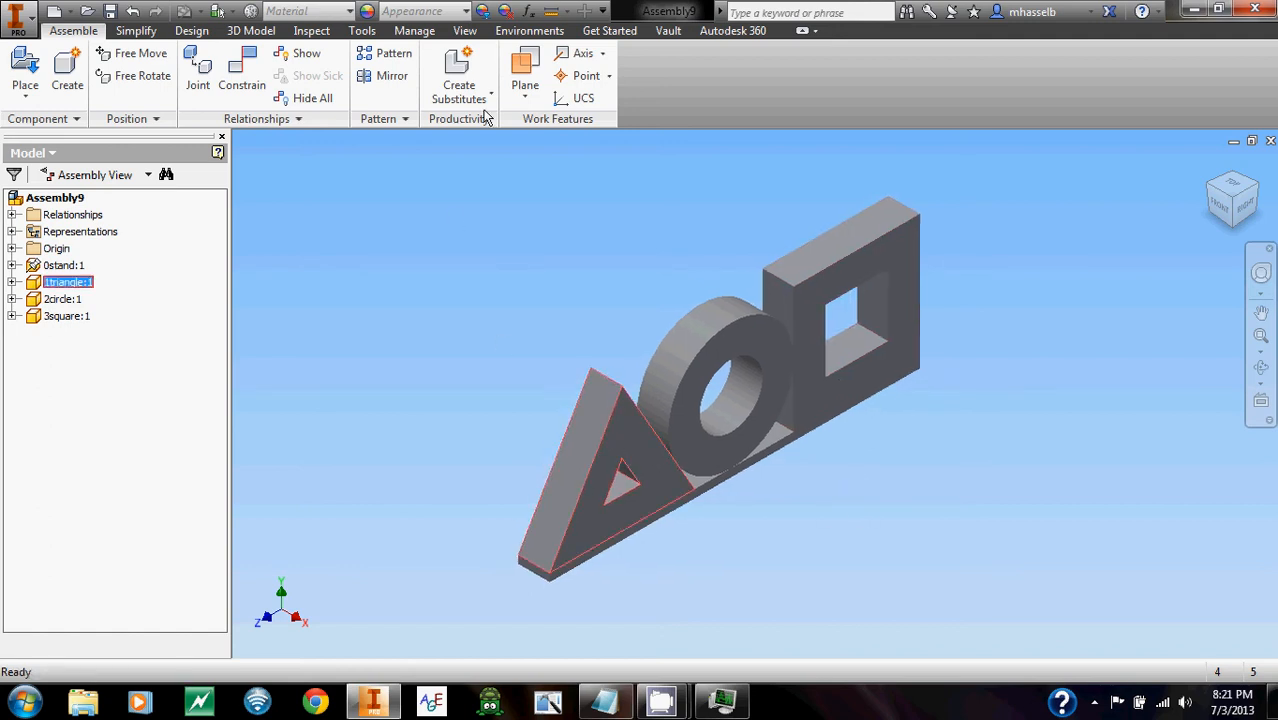
{"action": "left_click", "coordinate": [443, 13]}
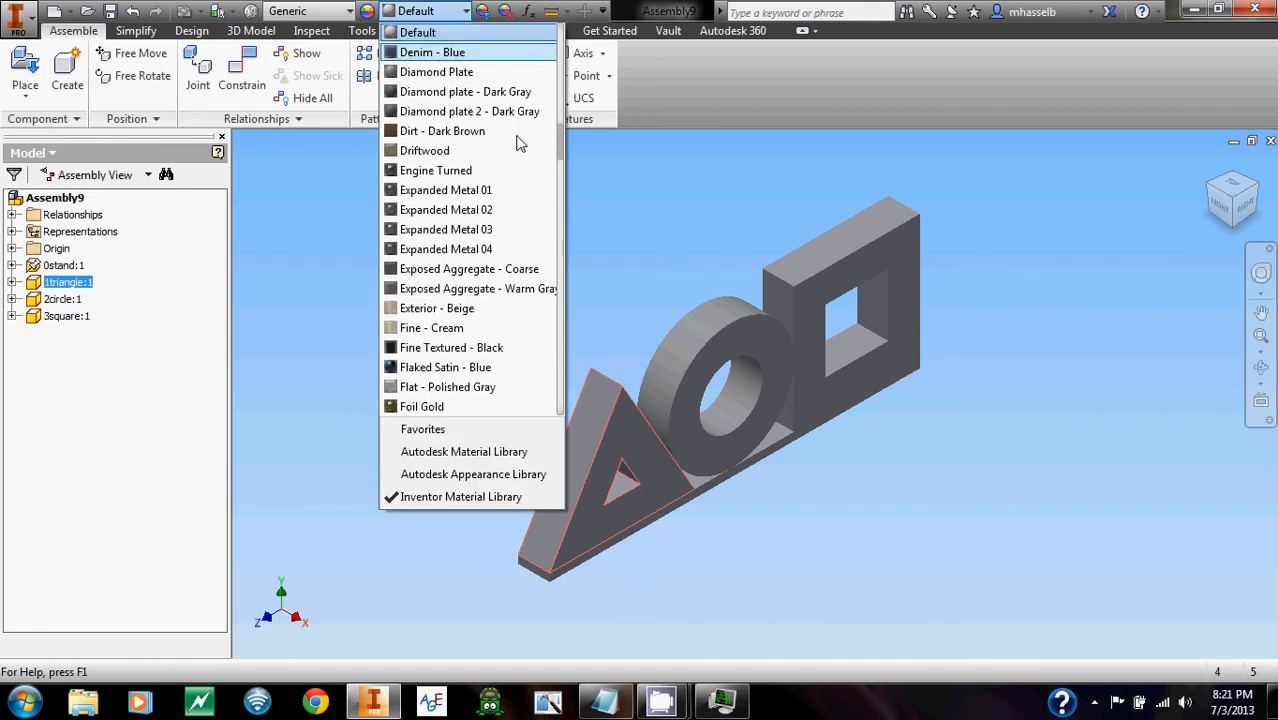
{"action": "left_click_drag", "start_coordinate": [560, 207], "coordinate": [560, 288]}
{"action": "left_click", "coordinate": [412, 170]}
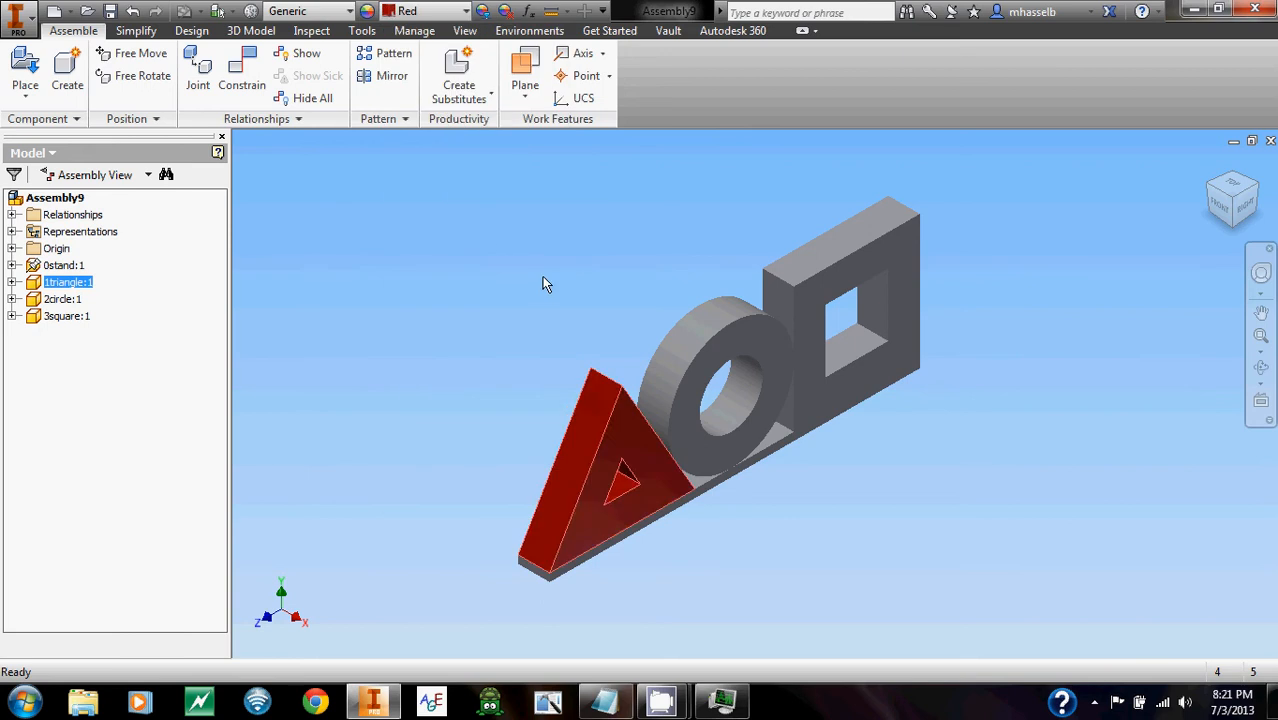
- Apply the White appearance to the circle component in the assembly
{"action": "left_click", "coordinate": [655, 338]}
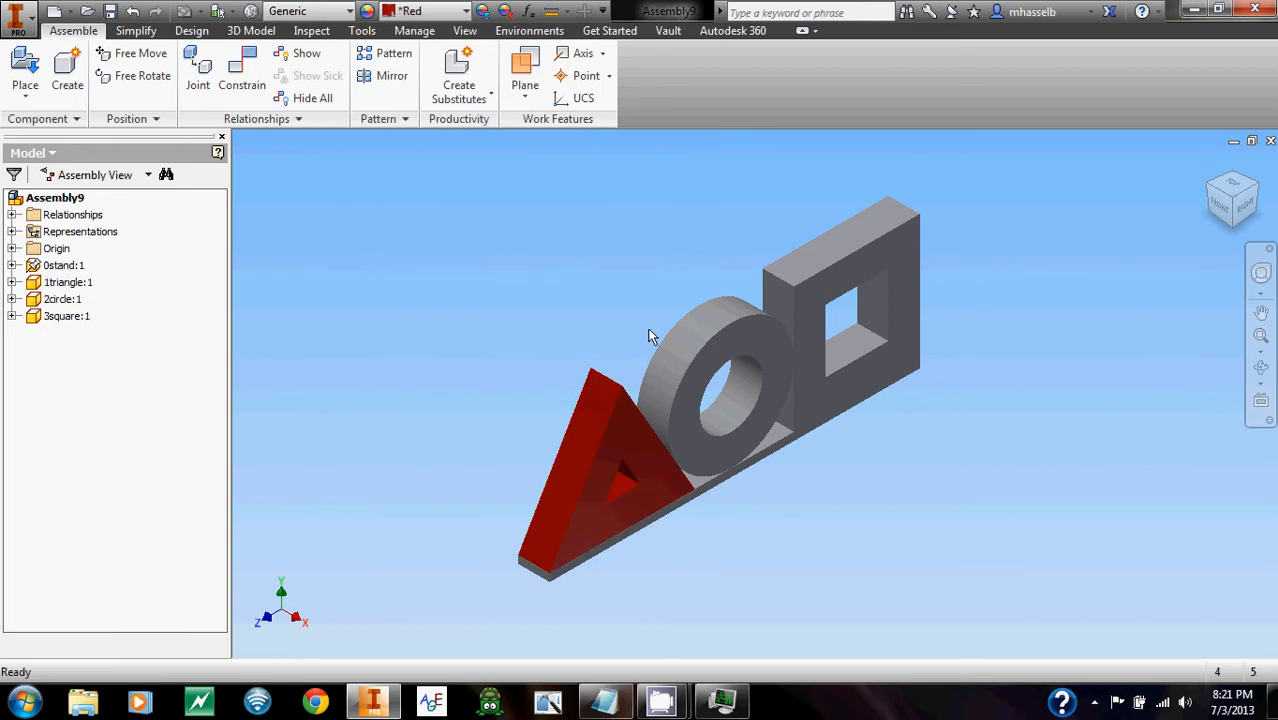
{"action": "left_click", "coordinate": [448, 14]}
{"action": "left_click_drag", "start_coordinate": [563, 155], "coordinate": [563, 400]}
{"action": "left_click", "coordinate": [412, 209]}
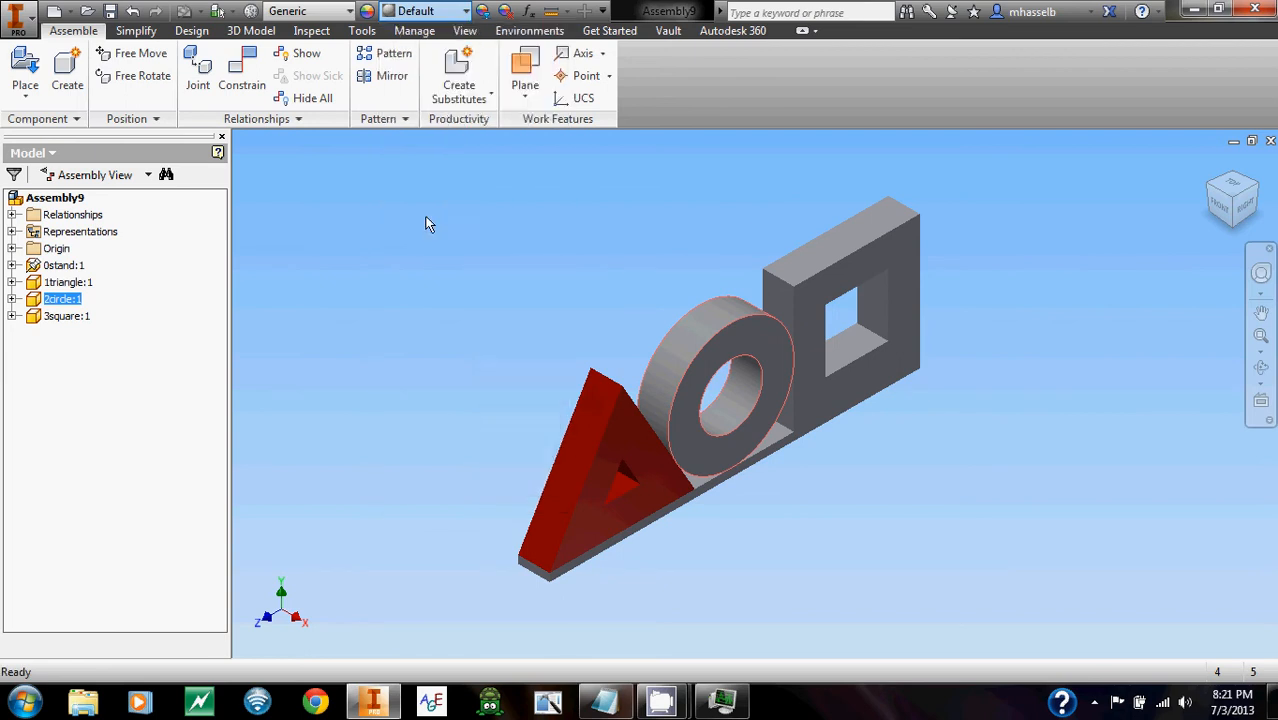
- Apply the Blue - Wall paint appearance to the square component in the assembly
{"action": "left_click", "coordinate": [858, 232]}
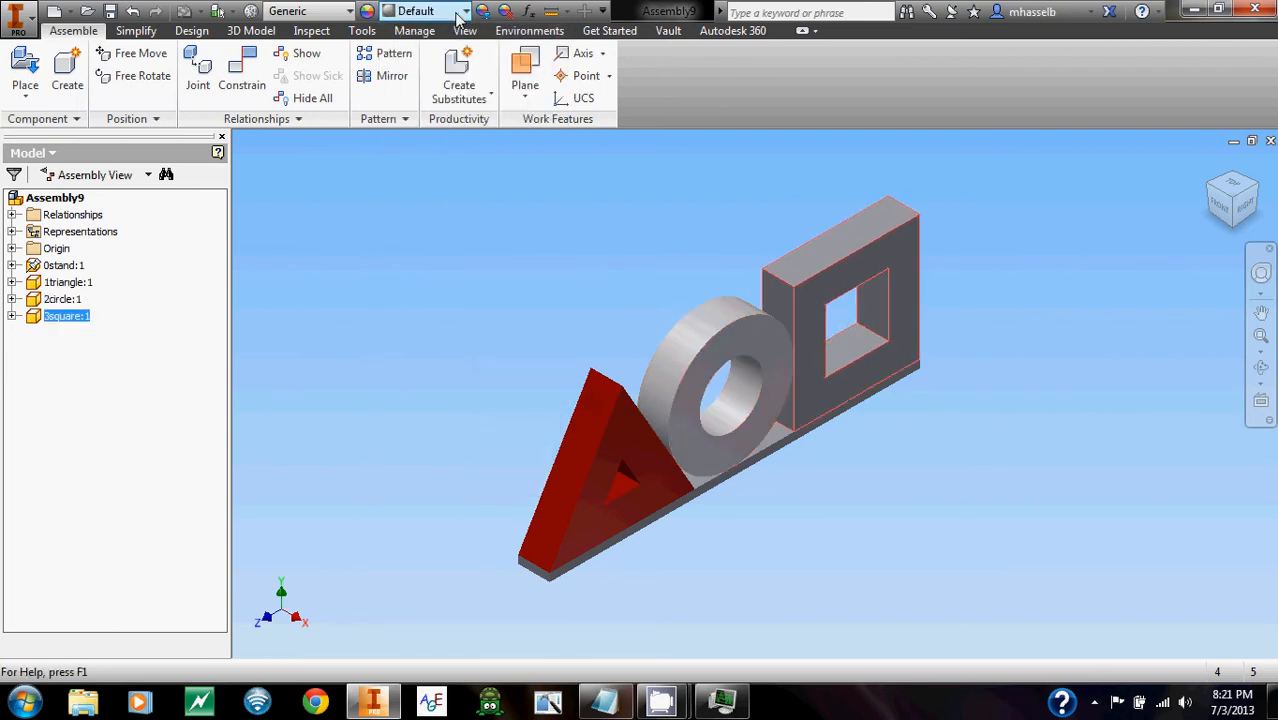
{"action": "left_click", "coordinate": [459, 14]}
{"action": "left_click_drag", "start_coordinate": [565, 160], "coordinate": [525, 48]}
{"action": "left_click", "coordinate": [517, 40]}
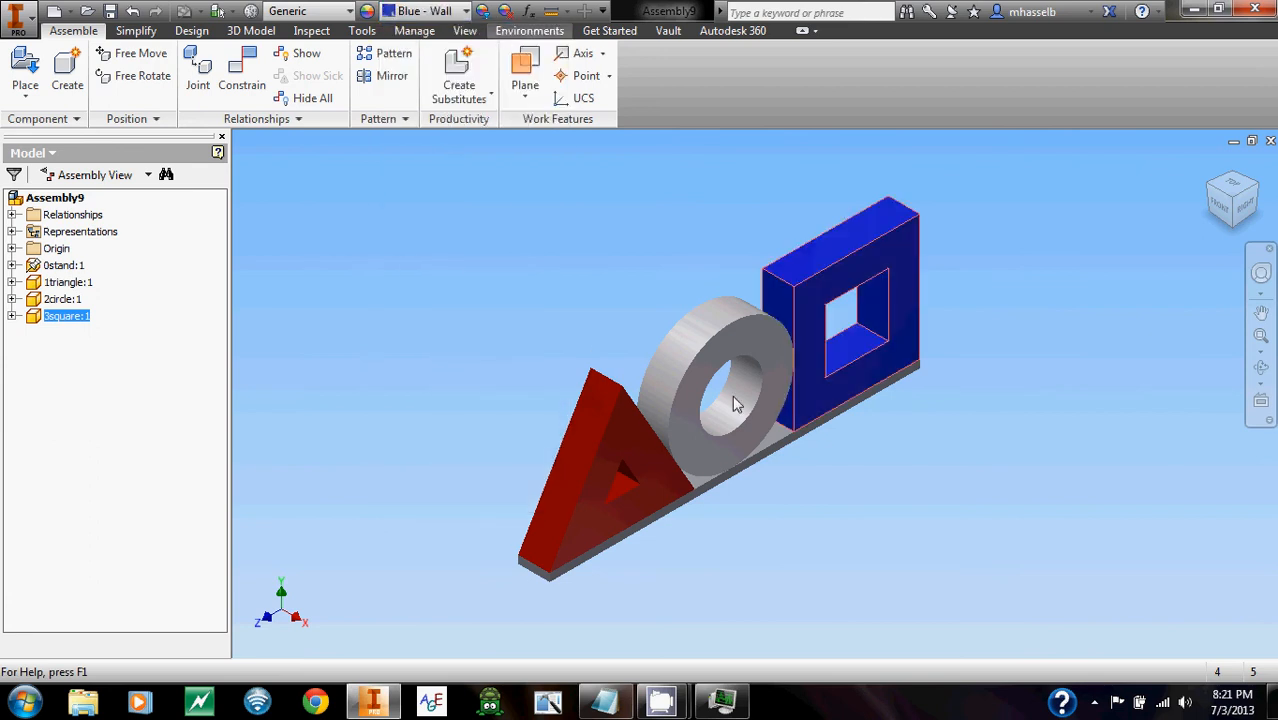
- Apply the Yellow appearance to the stand and return the finished assembly to its home isometric view
{"action": "left_click", "coordinate": [785, 442]}
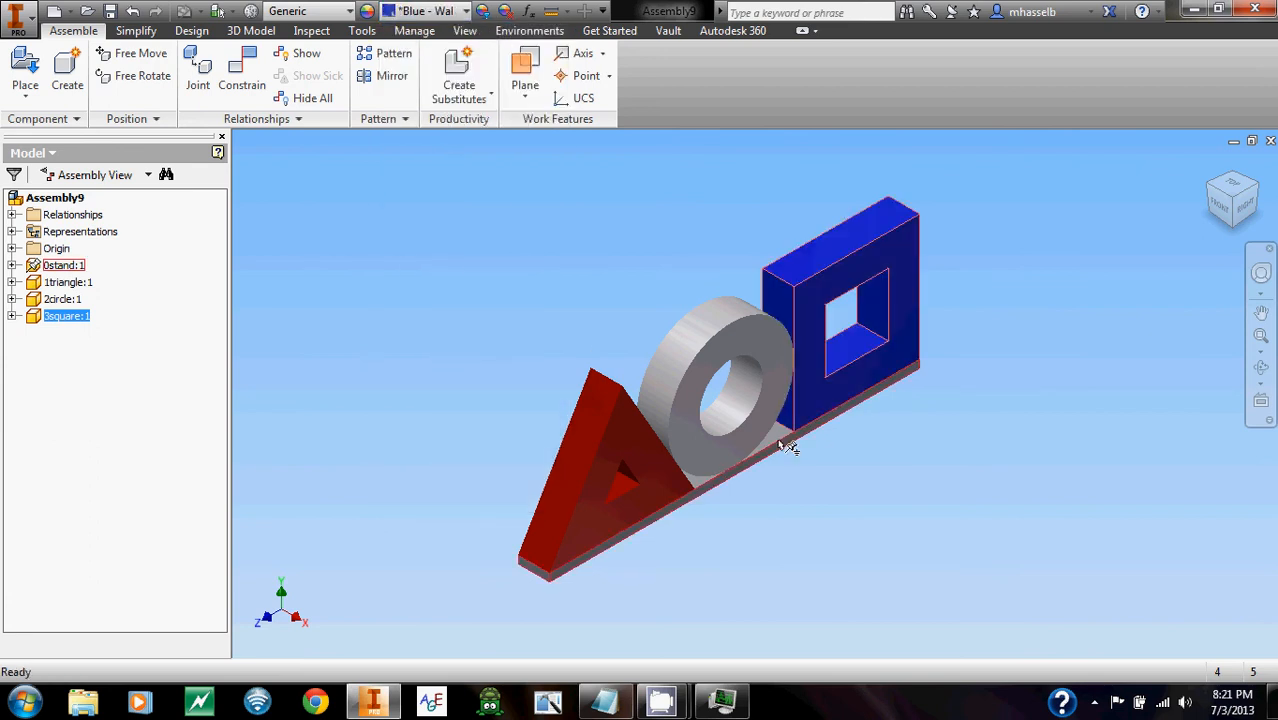
{"action": "left_click", "coordinate": [460, 14]}
{"action": "left_click_drag", "start_coordinate": [559, 149], "coordinate": [560, 410]}
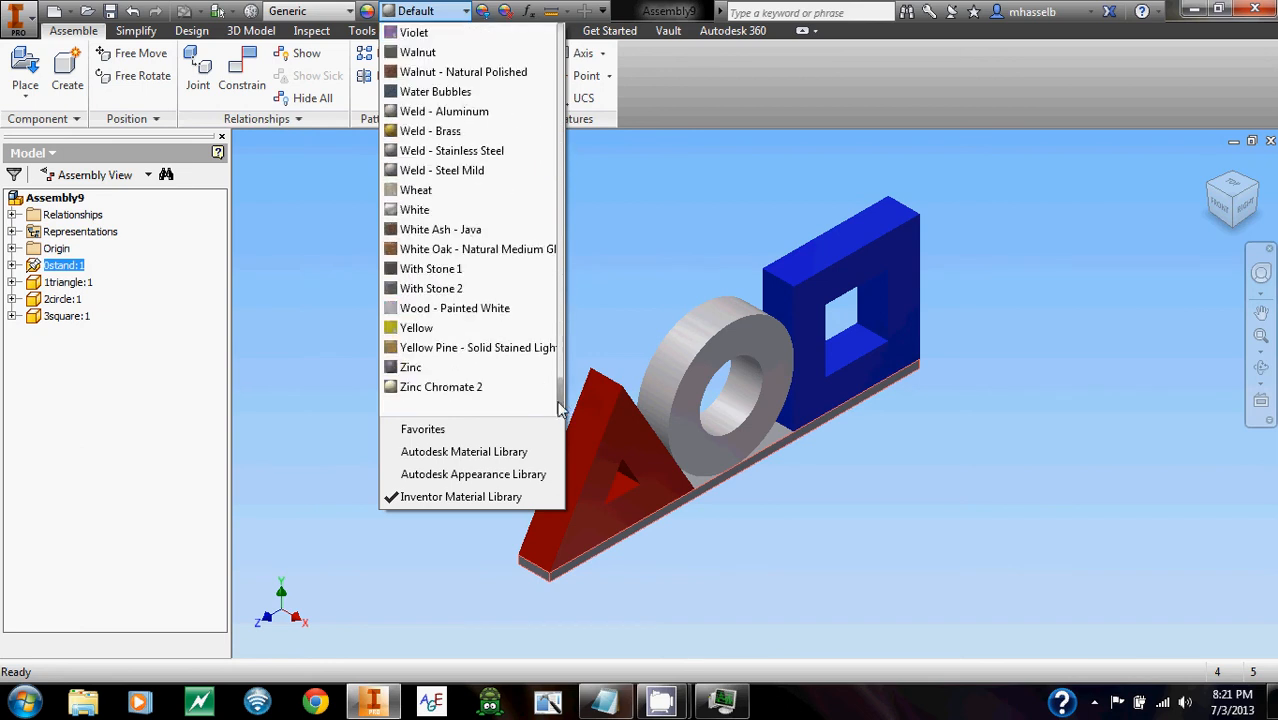
{"action": "left_click", "coordinate": [501, 328]}
{"action": "left_click", "coordinate": [845, 405]}
{"action": "middle_click_drag", "start_coordinate": [845, 405], "coordinate": [859, 308], "text": "shift"}
{"action": "left_click", "coordinate": [1206, 168]}
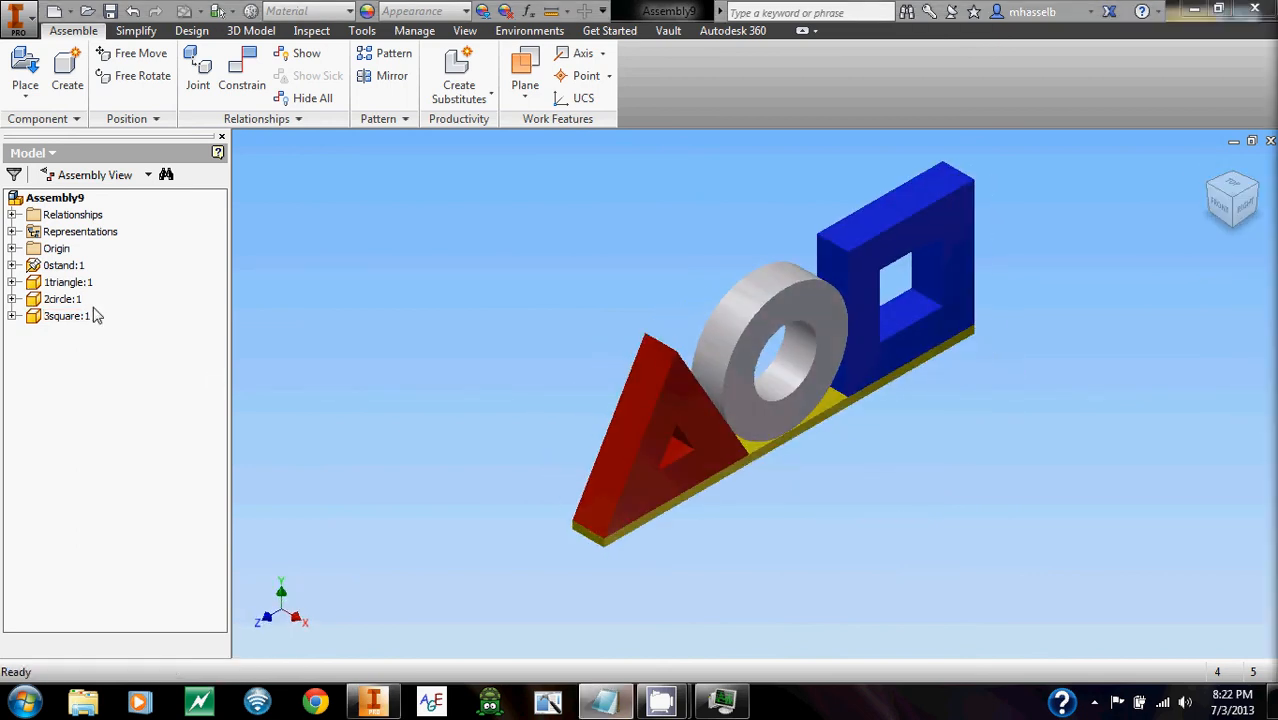
- Create a new drawing file from the Standard.idw template
{"action": "left_click", "coordinate": [18, 18]}
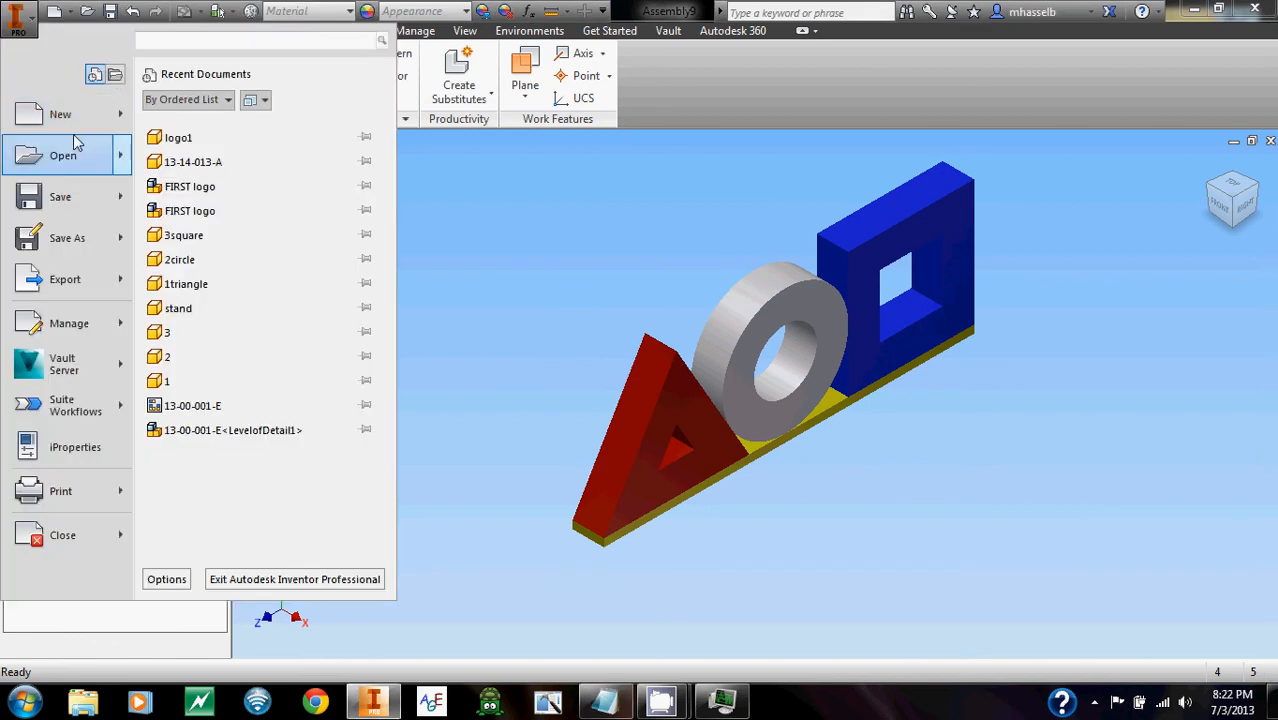
{"action": "left_click", "coordinate": [62, 116]}
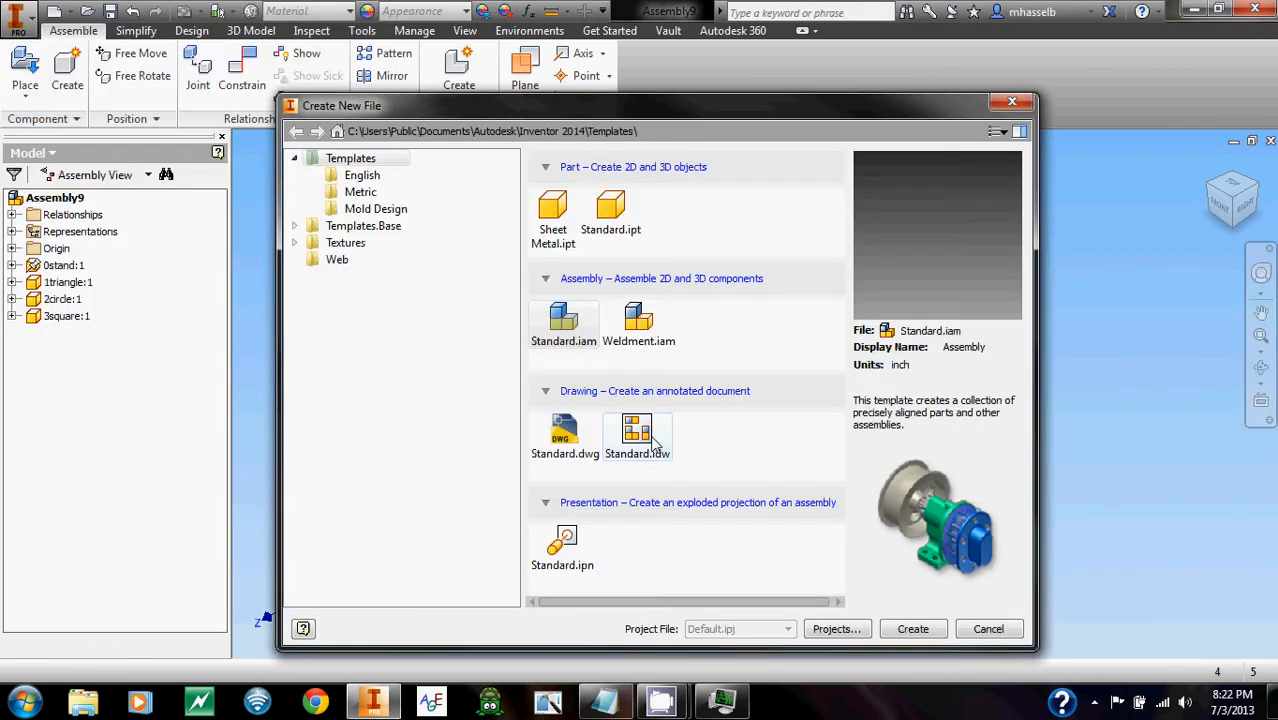
{"action": "double_click", "coordinate": [648, 438]}
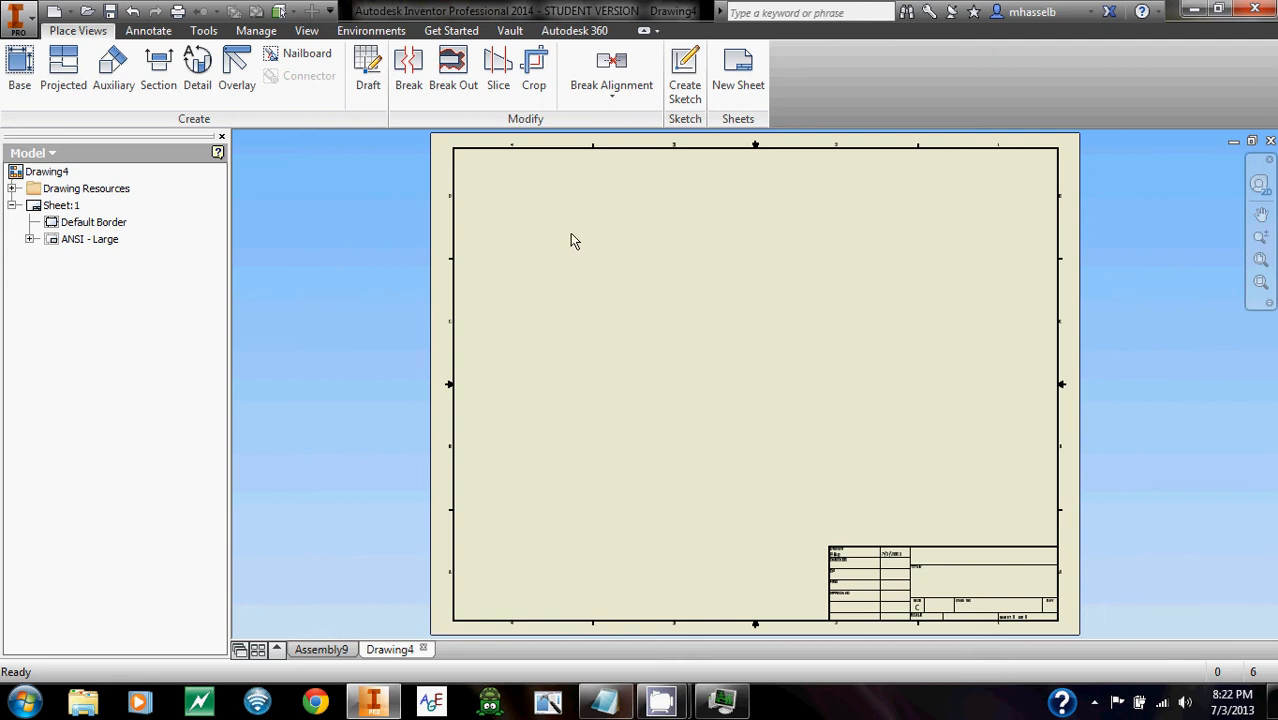
- Start a base view in the drawing and load the 1triangle part file as its source model
{"action": "left_click", "coordinate": [19, 68]}
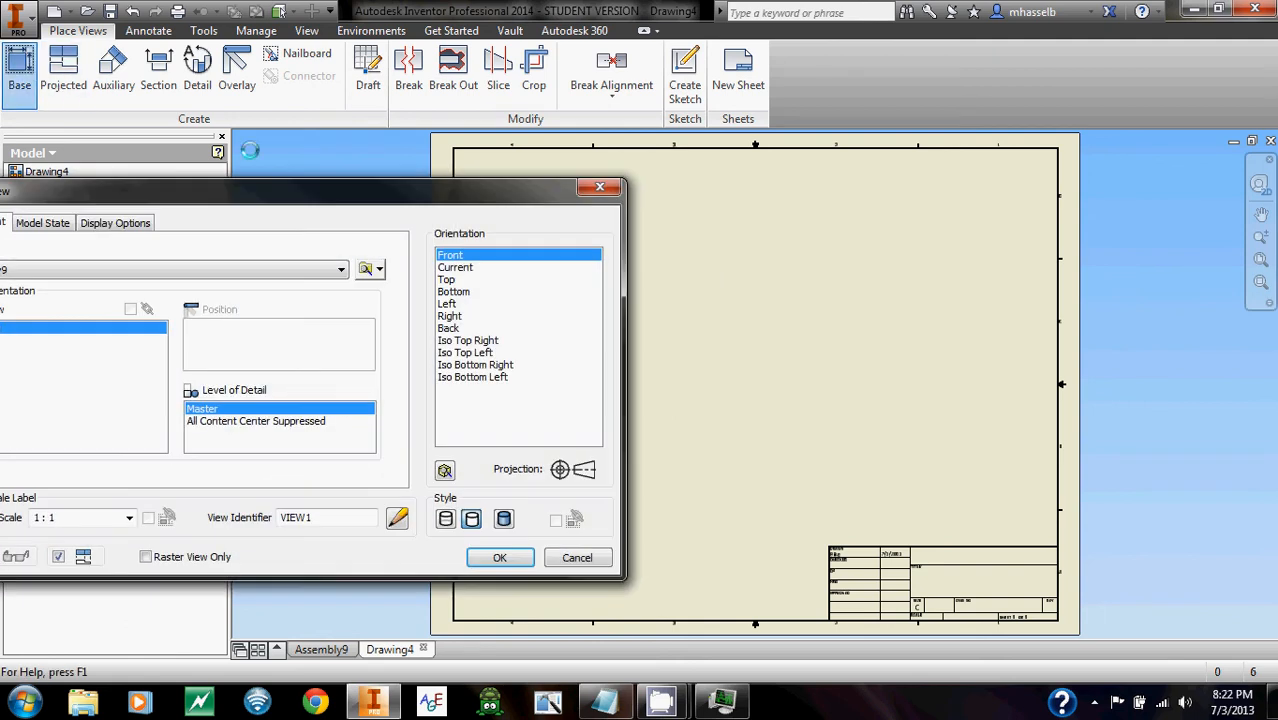
{"action": "left_click_drag", "start_coordinate": [322, 190], "coordinate": [489, 178]}
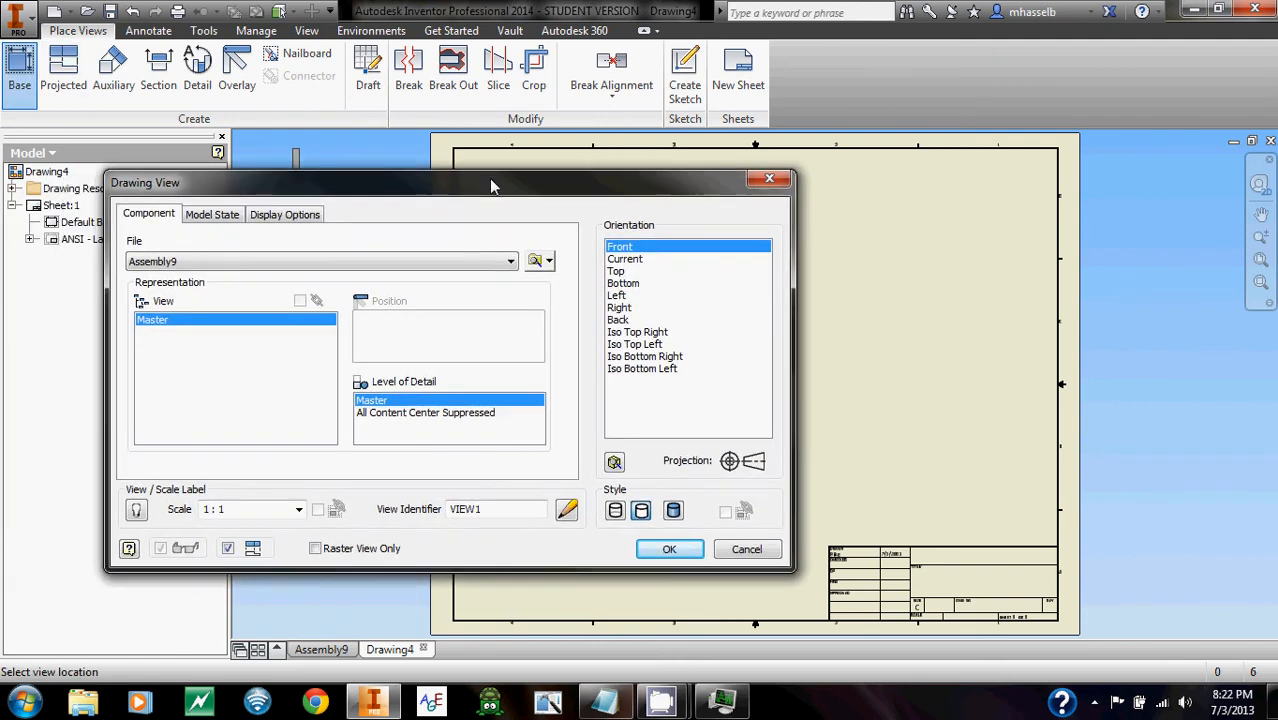
{"action": "left_click", "coordinate": [506, 265]}
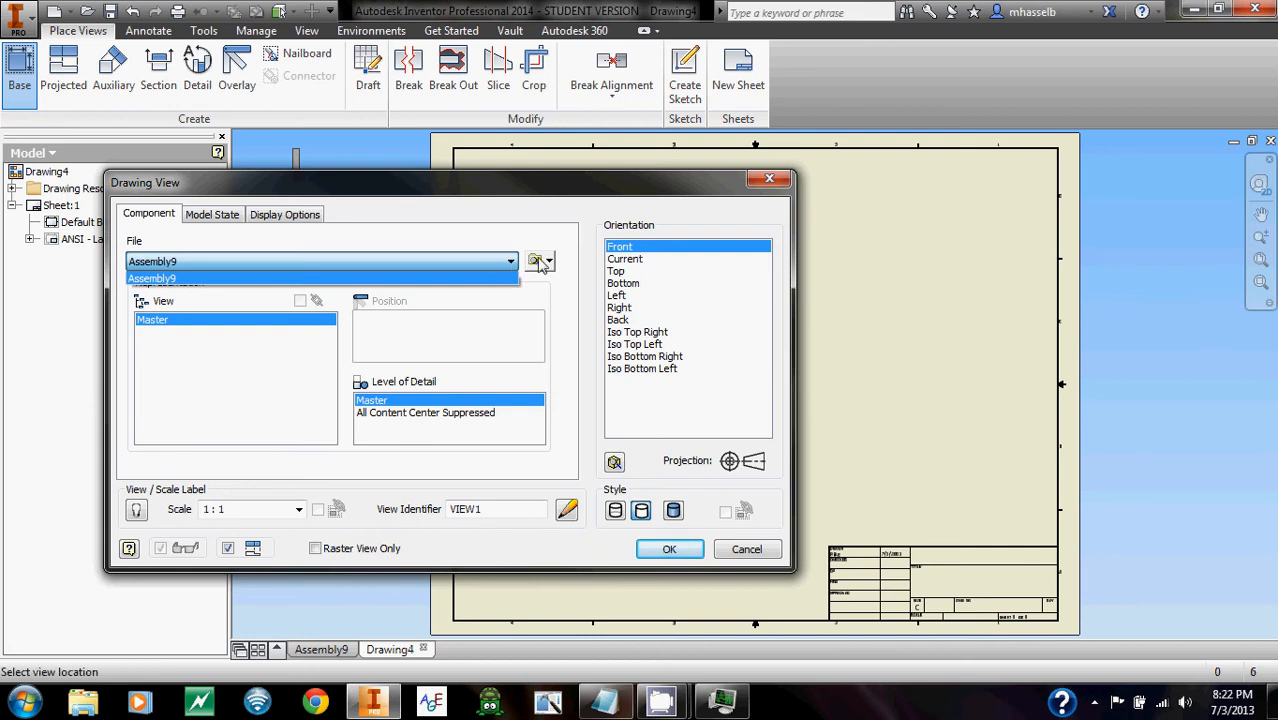
{"action": "left_click", "coordinate": [537, 263]}
{"action": "left_click", "coordinate": [537, 263]}
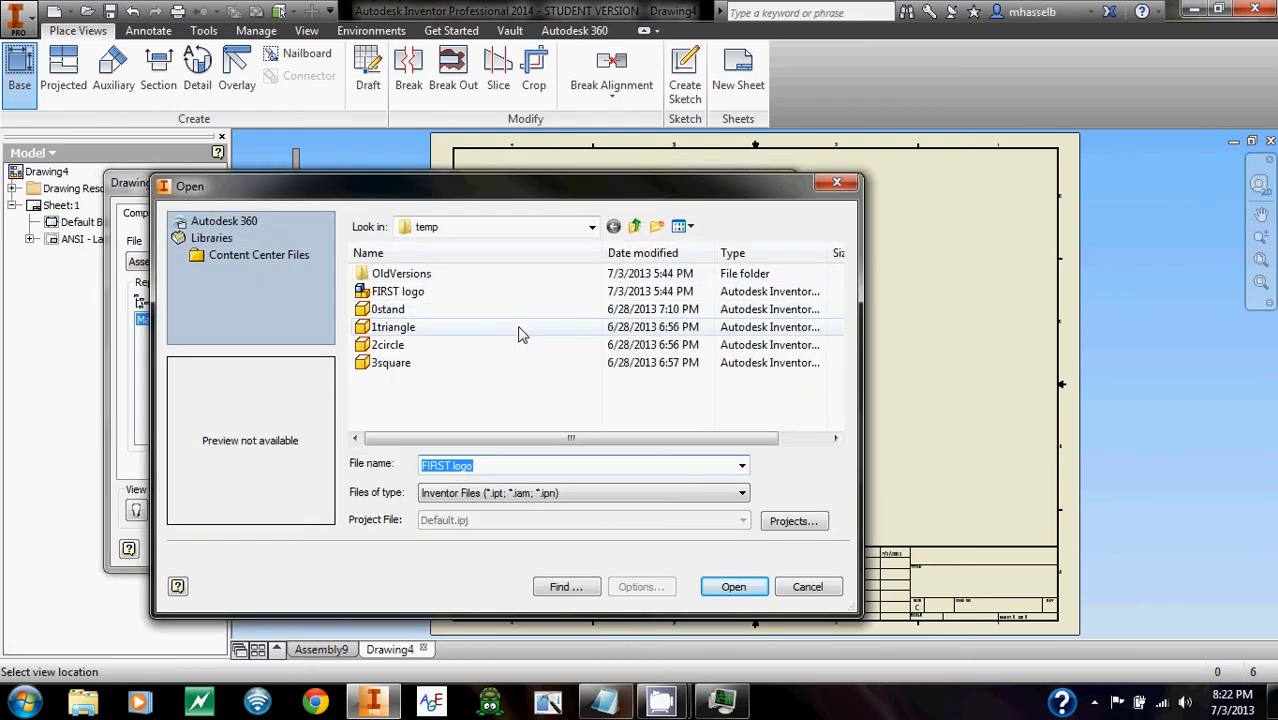
{"action": "left_click", "coordinate": [518, 330]}
{"action": "left_click", "coordinate": [734, 587]}
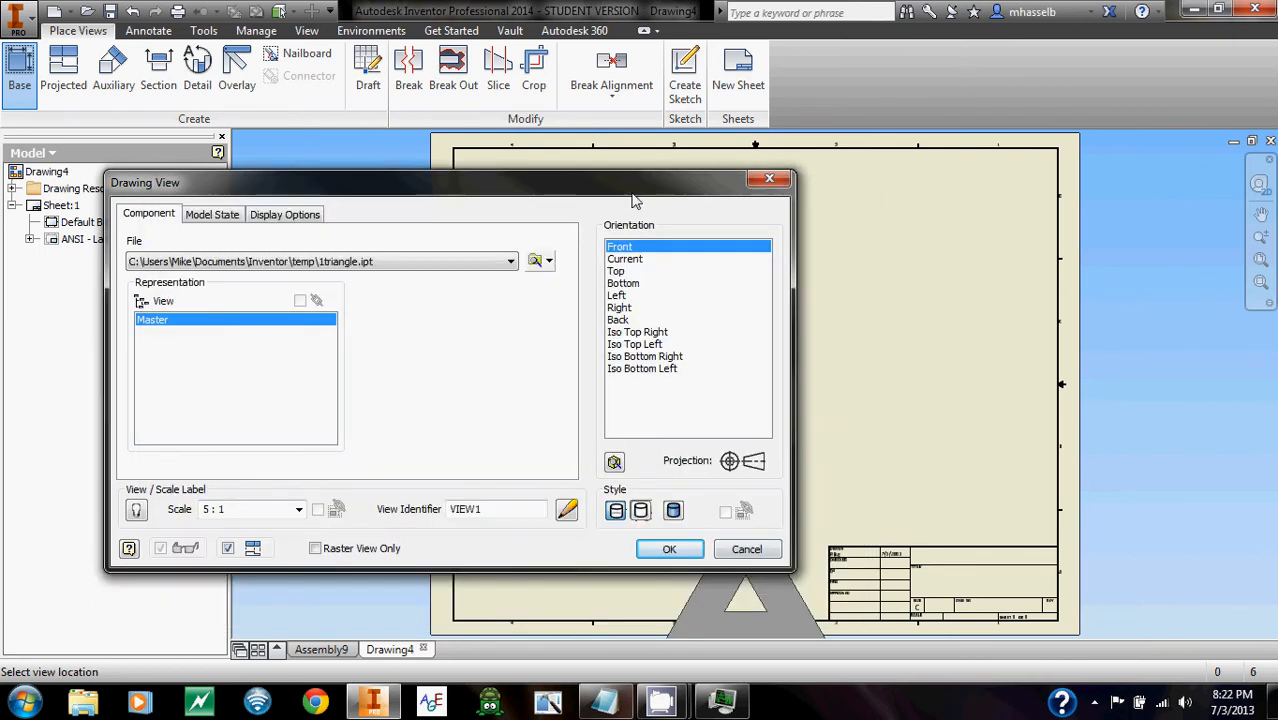
{"action": "mouse_move", "coordinate": [632, 200]}
{"action": "left_mouse_down"}
{"action": "mouse_move", "coordinate": [458, 205]}
{"action": "mouse_move", "coordinate": [500, 206]}
{"action": "left_mouse_up"}
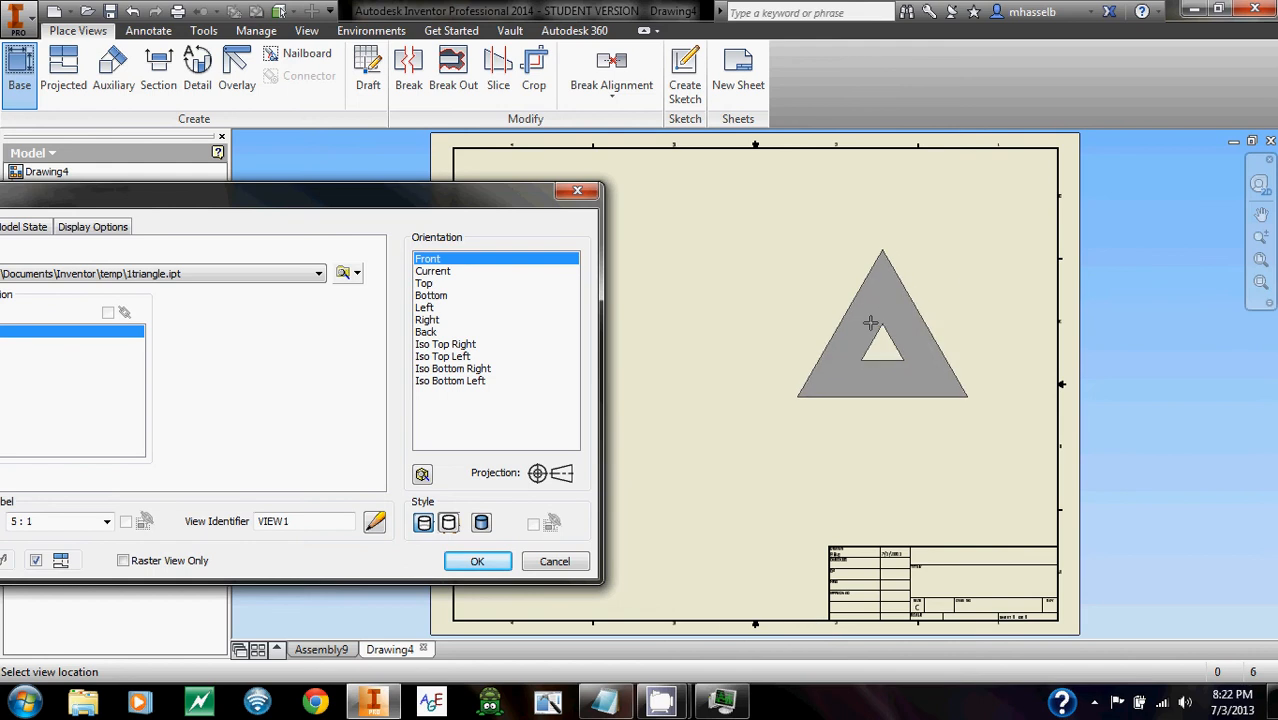
- Preview the triangle's base view in the successive standard orientations through to the isometric bottom views
{"action": "key", "text": "Down"}
{"action": "key", "text": "Down"}
{"action": "key", "text": "Down"}
{"action": "key", "text": "Down"}
{"action": "key", "text": "Down"}
{"action": "key", "text": "Down"}
{"action": "key", "text": "Down"}
{"action": "key", "text": "Down"}
{"action": "key", "text": "Down"}
{"action": "key", "text": "Down"}
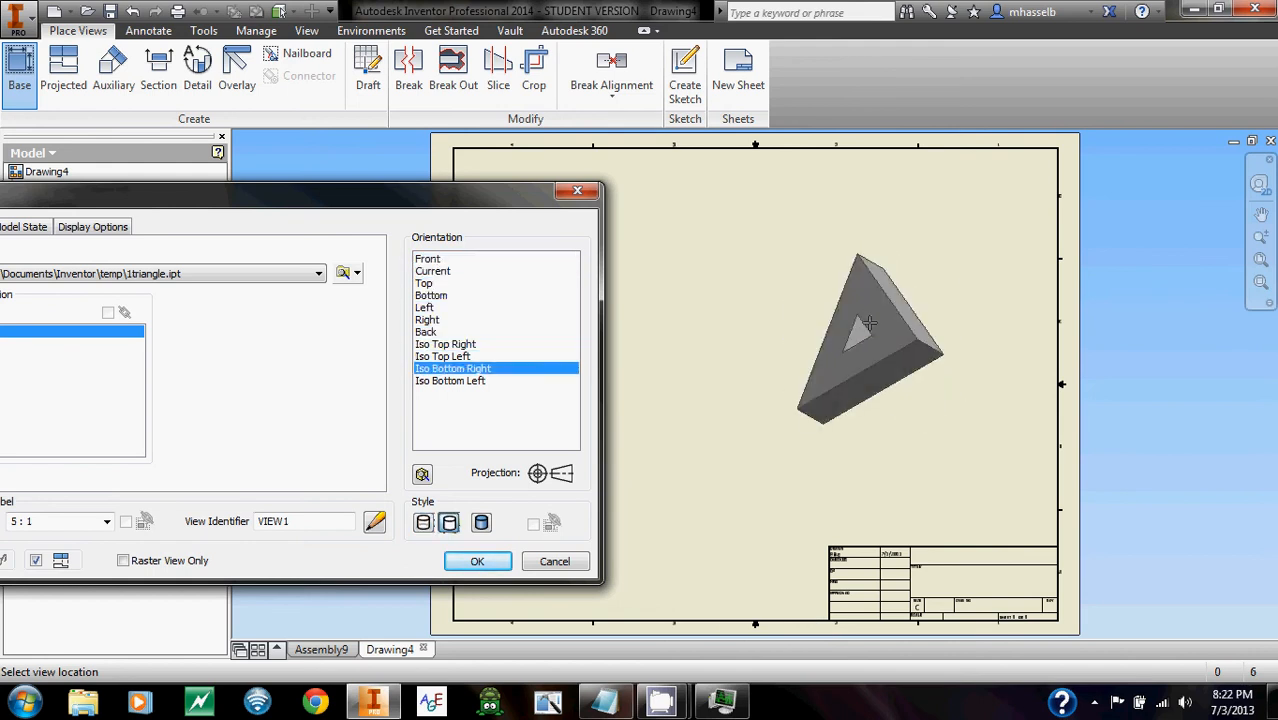
- Define a custom orientation for the base view by rotating the triangle so its thick edge faces forward
{"action": "left_click", "coordinate": [422, 475]}
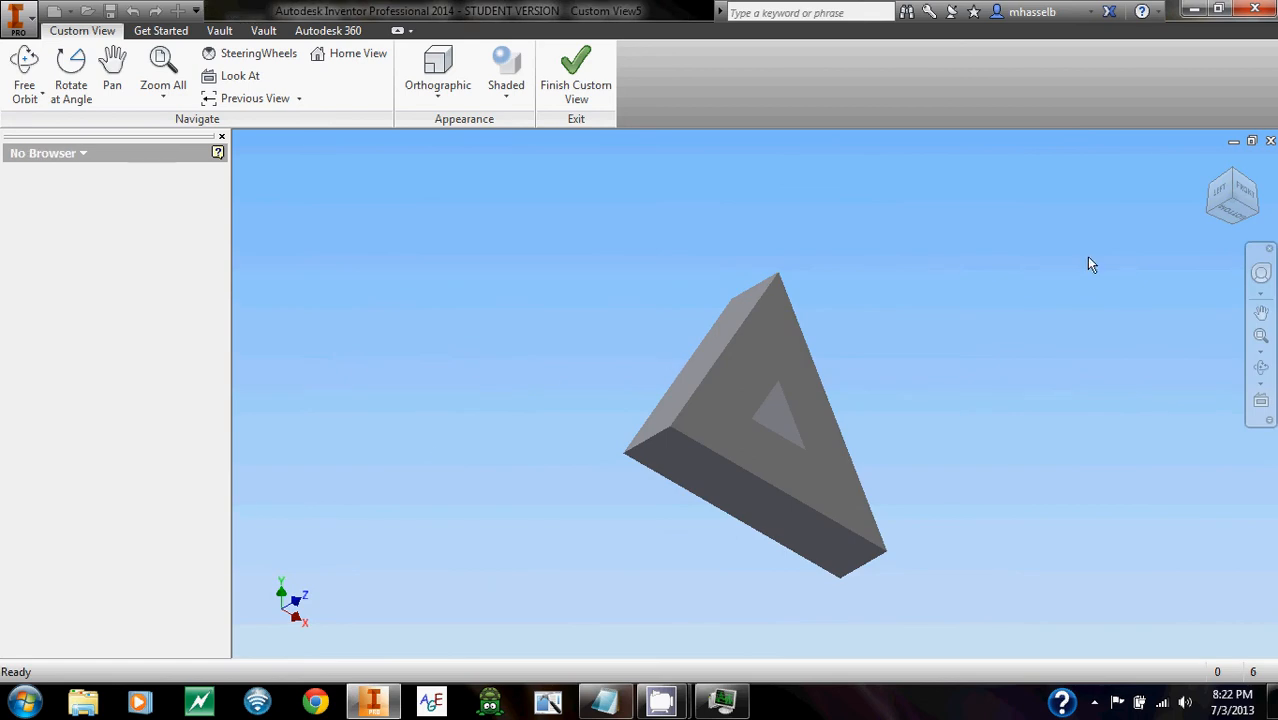
{"action": "left_click_drag", "start_coordinate": [882, 278], "coordinate": [653, 197]}
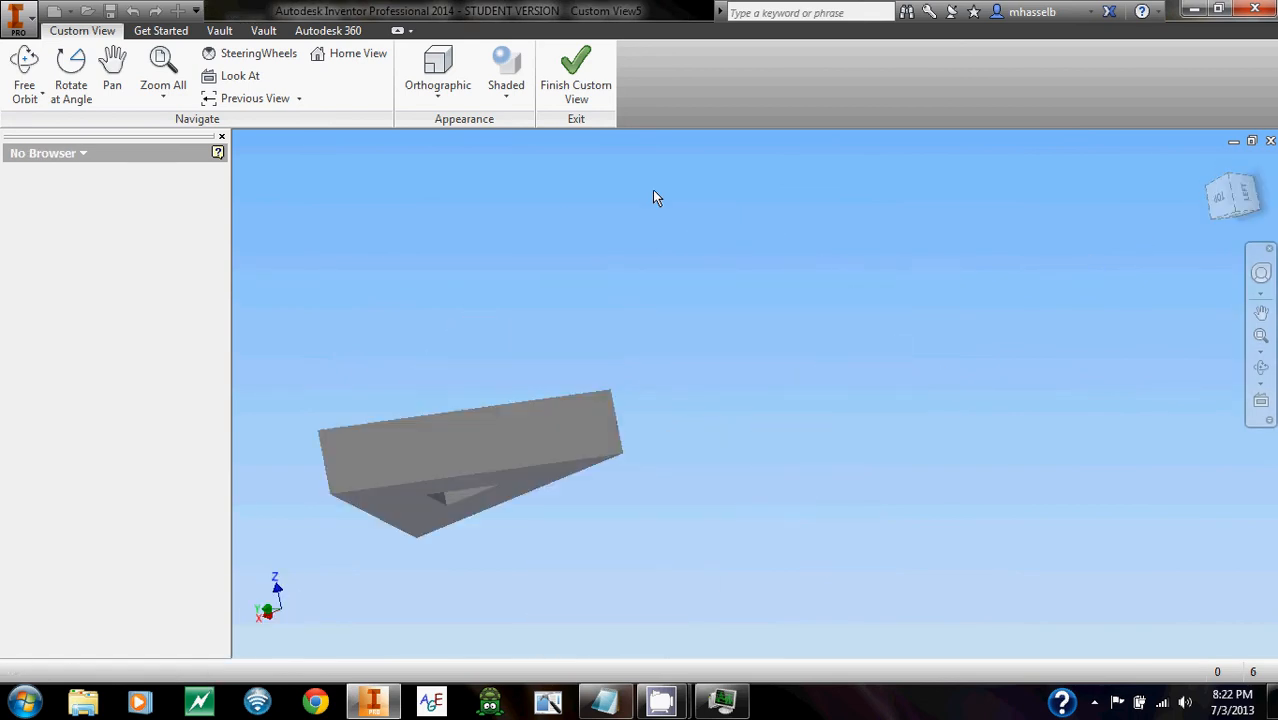
{"action": "left_click", "coordinate": [594, 99]}
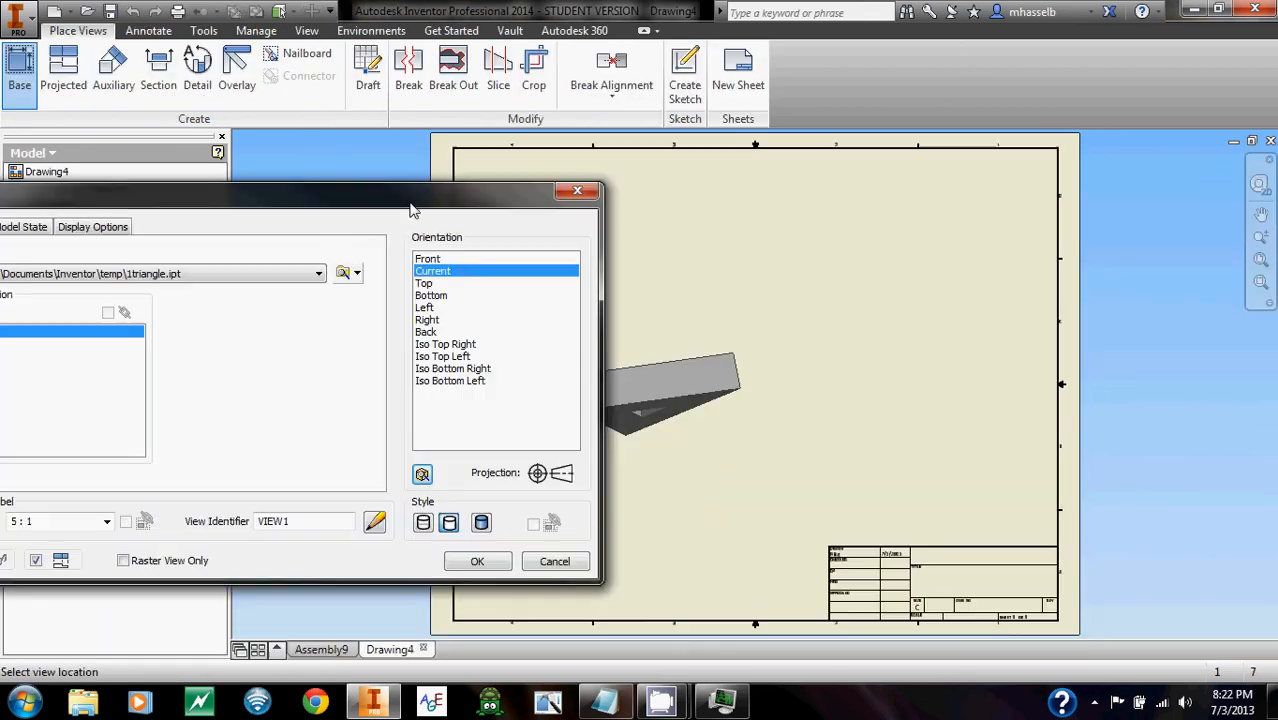
{"action": "left_click_drag", "start_coordinate": [425, 206], "coordinate": [505, 199]}
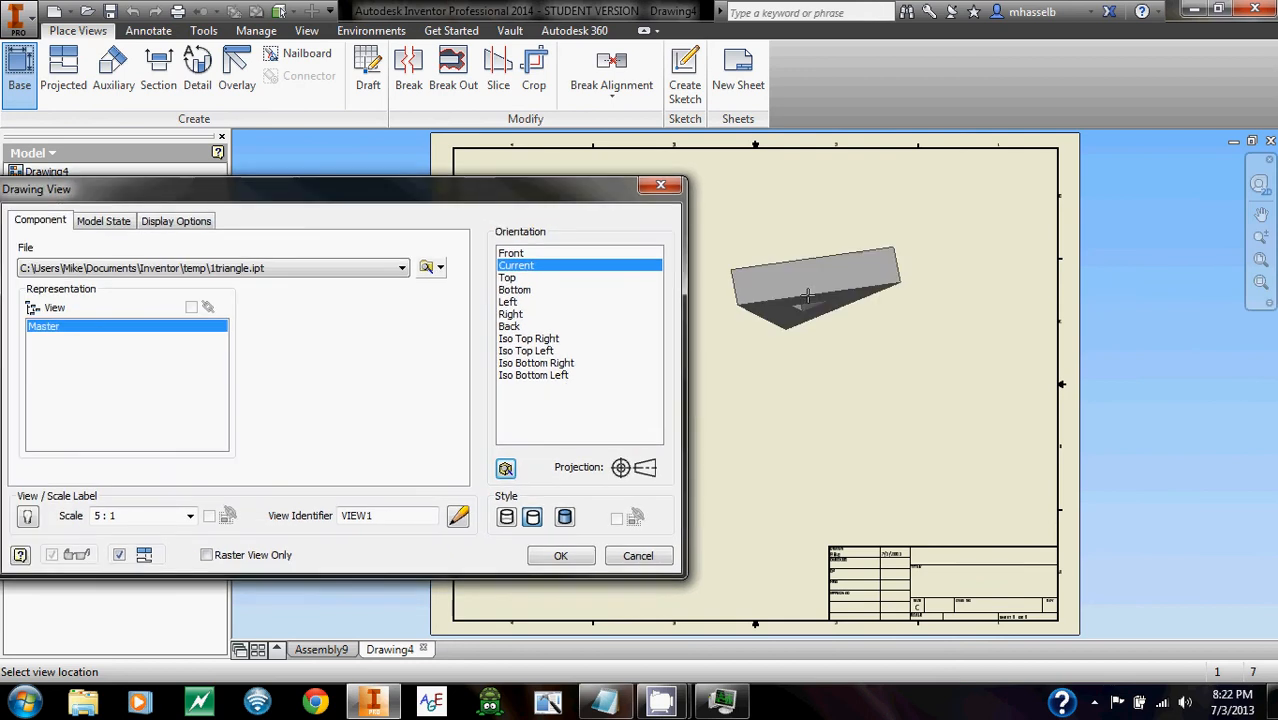
- Try smaller scales such as 4:1 and 3:1 for the triangle's base view
{"action": "left_click", "coordinate": [141, 516]}
{"action": "scroll", "coordinate": [889, 352], "scroll_direction": "down", "scroll_amount": 1}
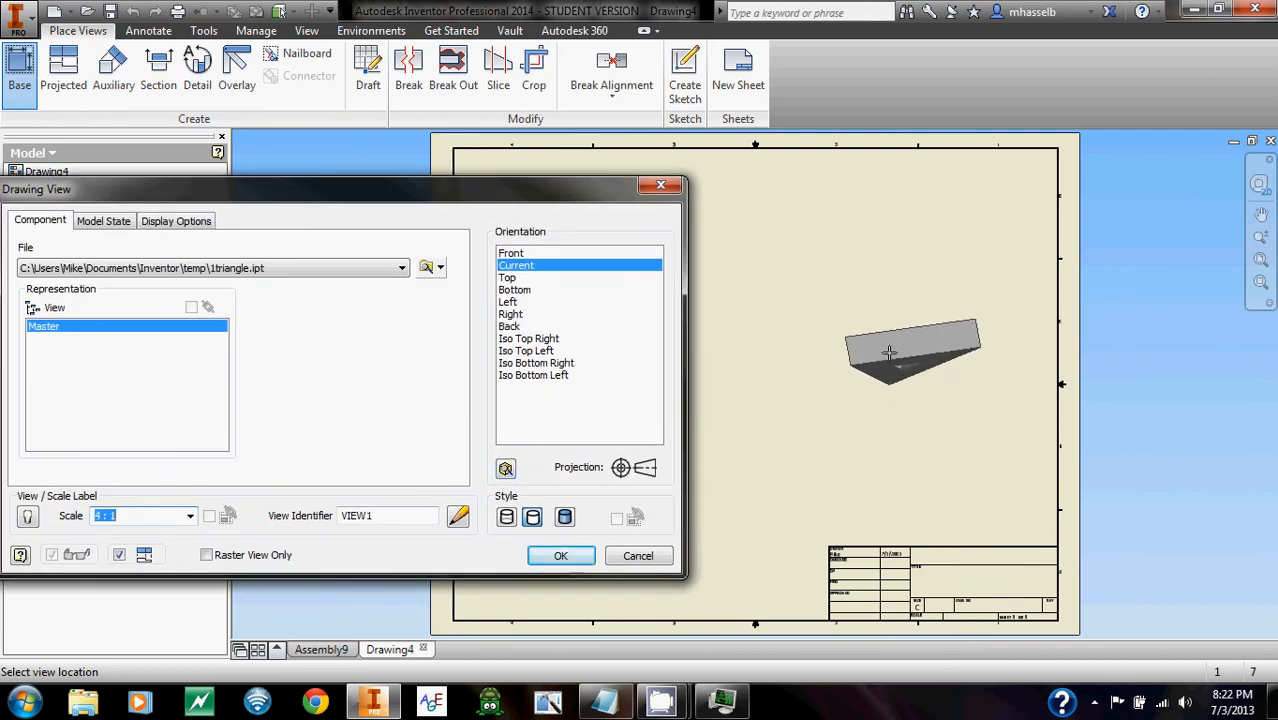
{"action": "scroll", "coordinate": [889, 352], "scroll_direction": "up", "scroll_amount": 2}
{"action": "scroll", "coordinate": [889, 352], "scroll_direction": "down", "scroll_amount": 3}
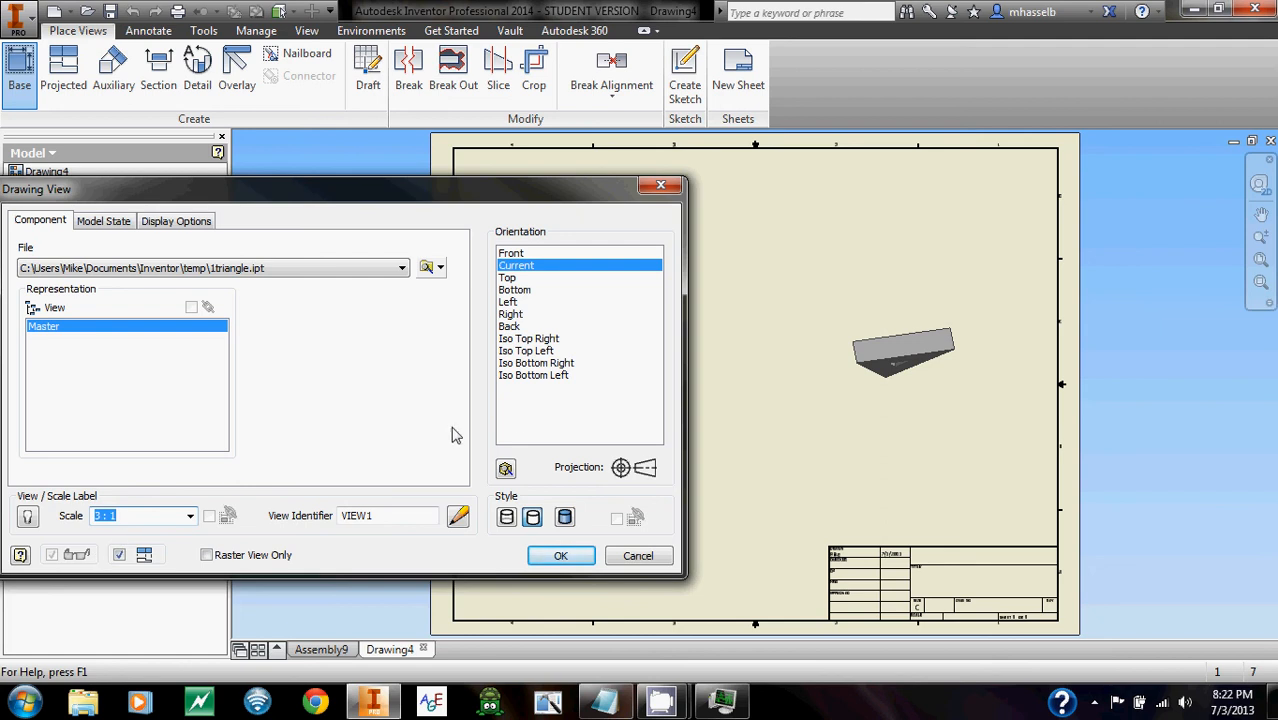
- Set the base view to scale 5 and Front orientation, and place it on the right half of the sheet
{"action": "type", "text": "5"}
{"action": "left_click", "coordinate": [515, 253]}
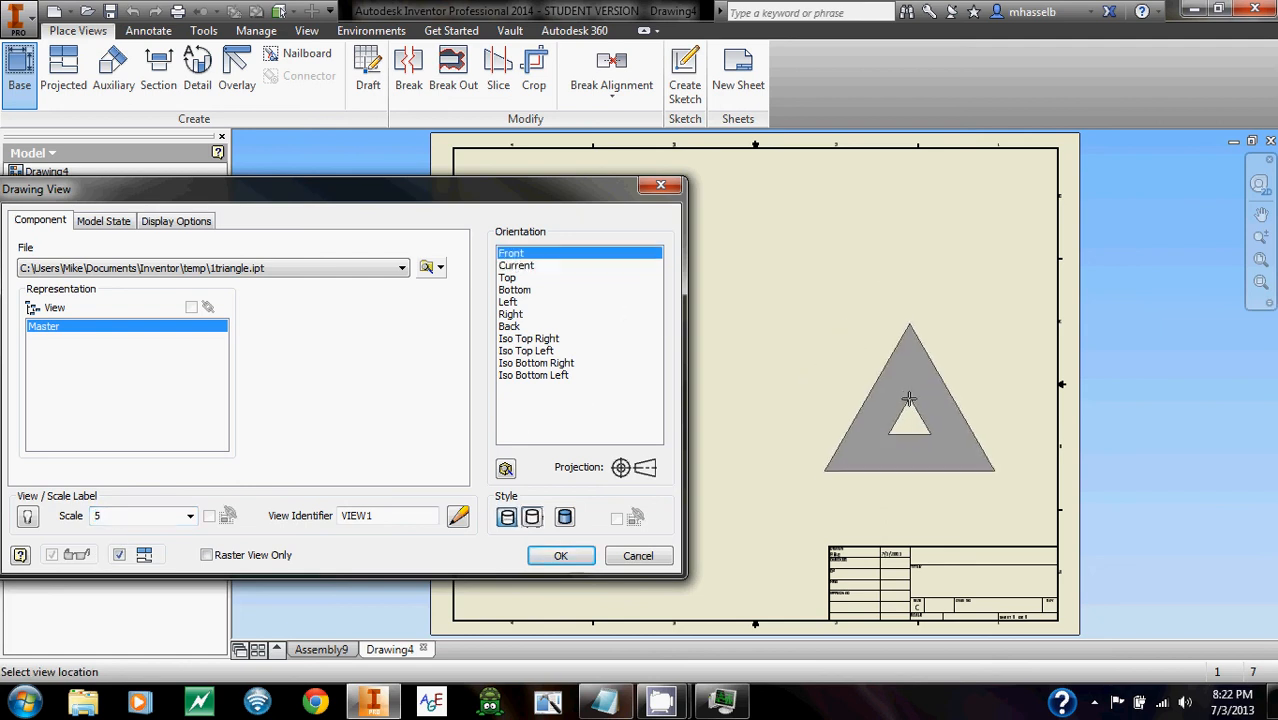
{"action": "left_click", "coordinate": [858, 376]}
- Create a projected side view of the triangle to the left of the front view
{"action": "left_click", "coordinate": [622, 399]}
{"action": "right_click", "coordinate": [628, 400]}
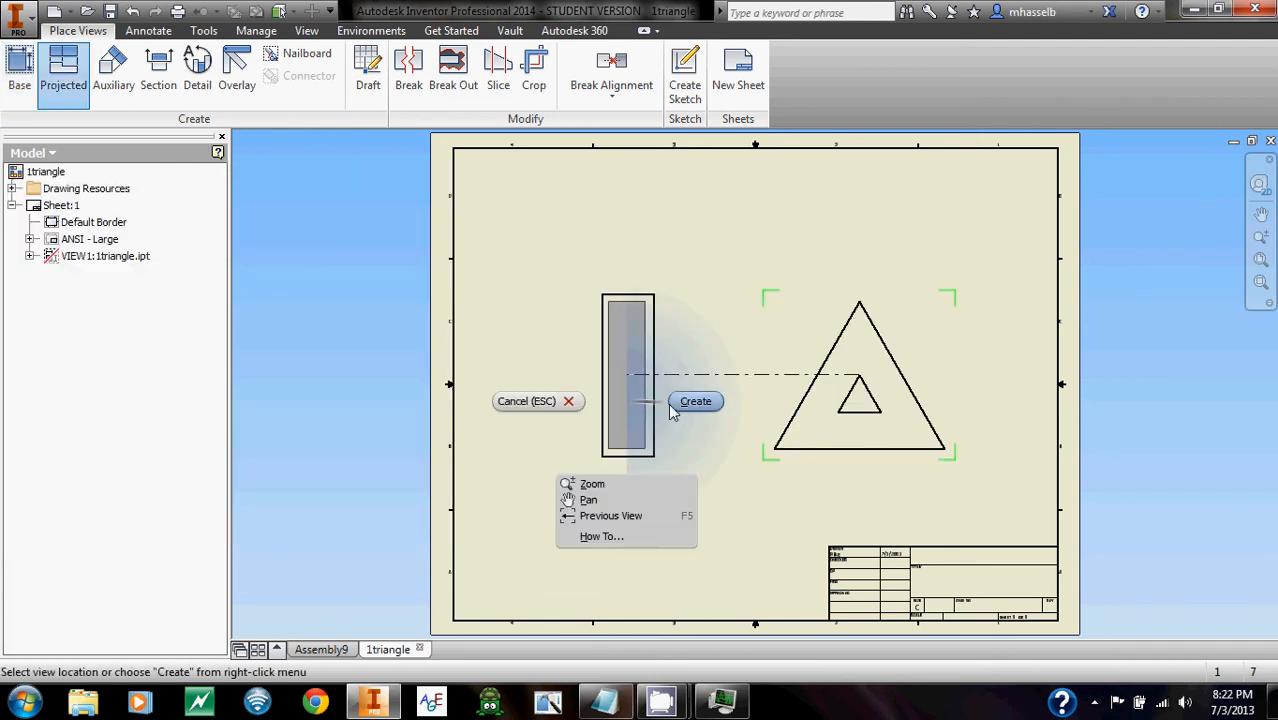
{"action": "left_click", "coordinate": [693, 402]}
{"action": "middle_click_drag", "start_coordinate": [770, 393], "coordinate": [645, 384]}
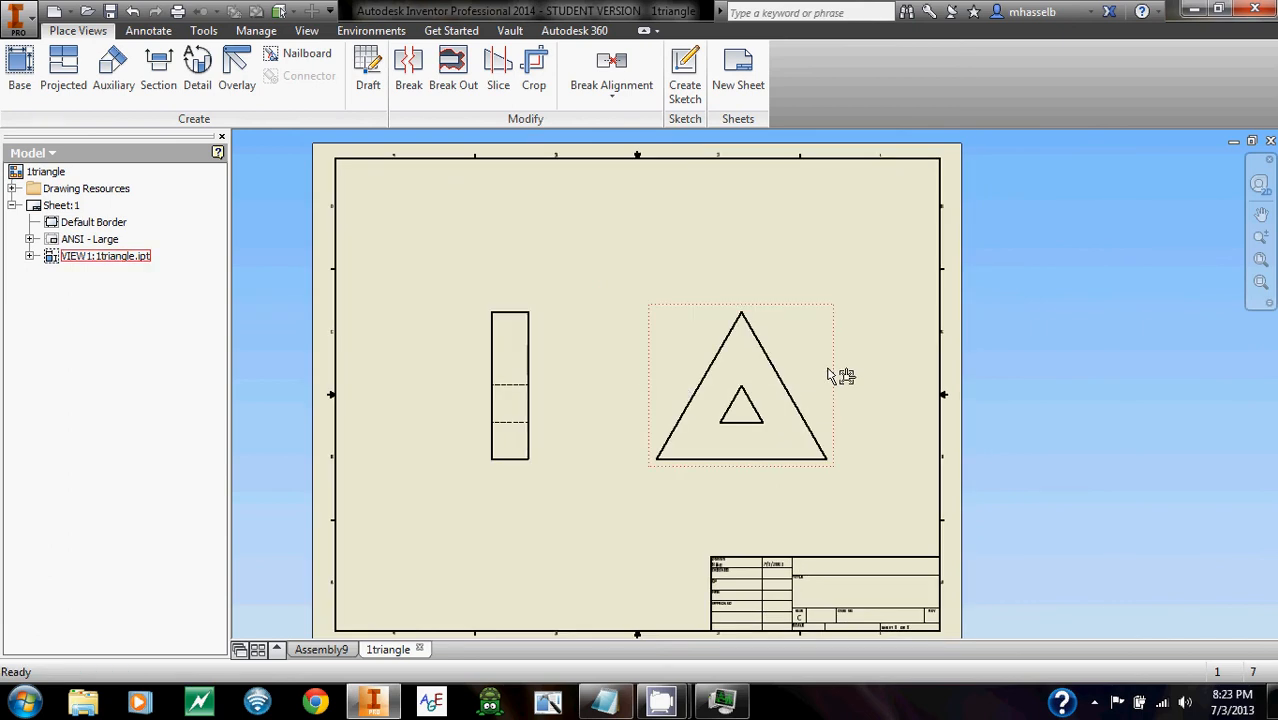
{"action": "middle_click_drag", "start_coordinate": [884, 357], "coordinate": [891, 360]}
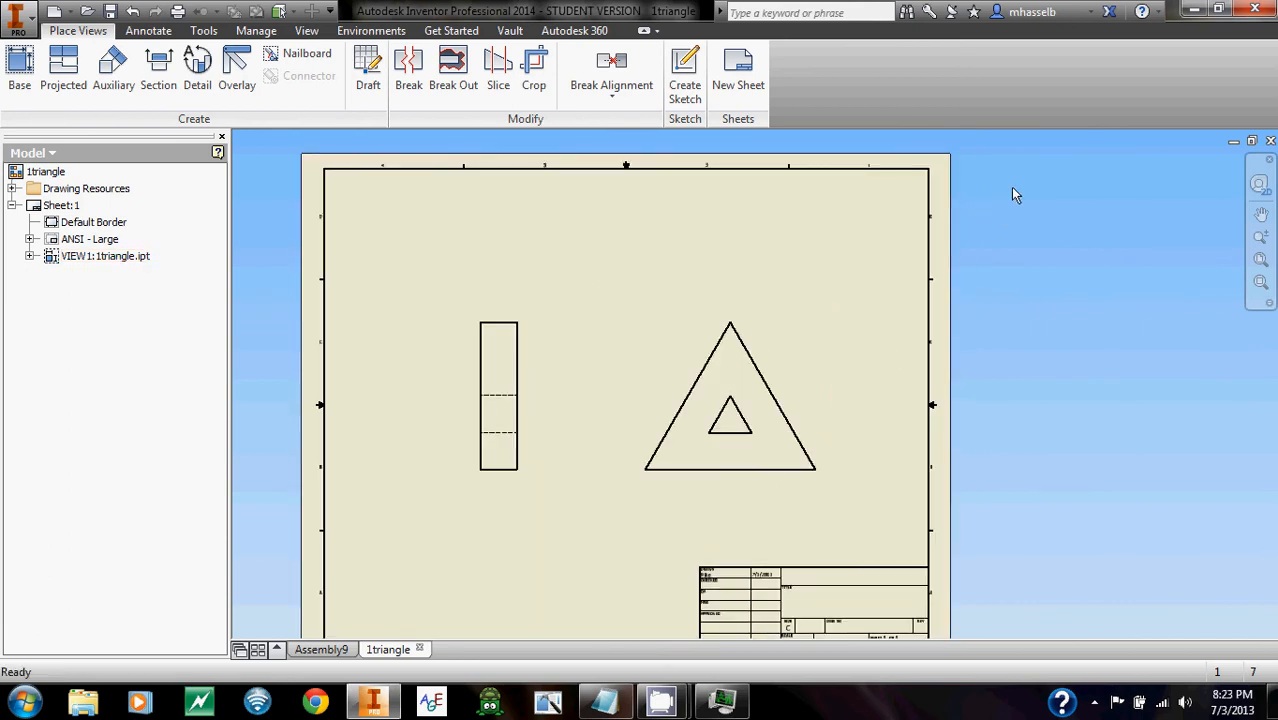
- Add a general dimension for the outer triangle's vertical height, placed to the right of the front view
{"action": "left_click", "coordinate": [150, 31]}
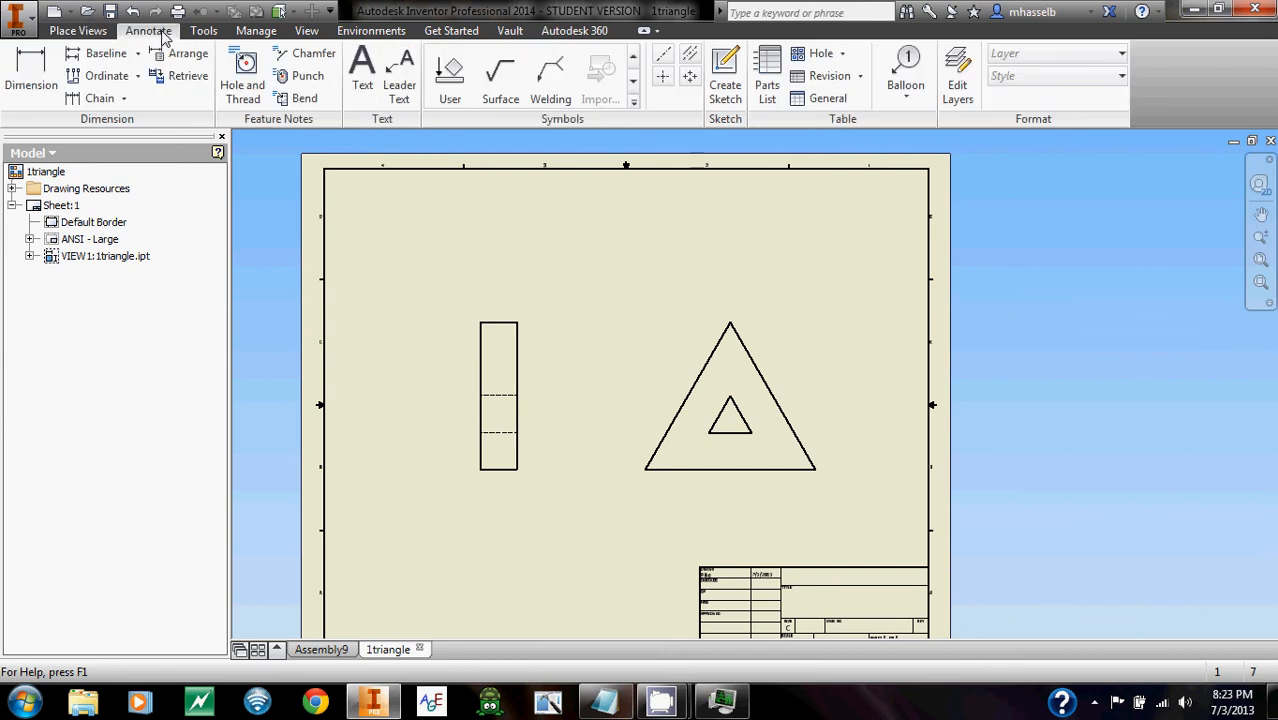
{"action": "middle_click_drag", "start_coordinate": [645, 245], "coordinate": [595, 237]}
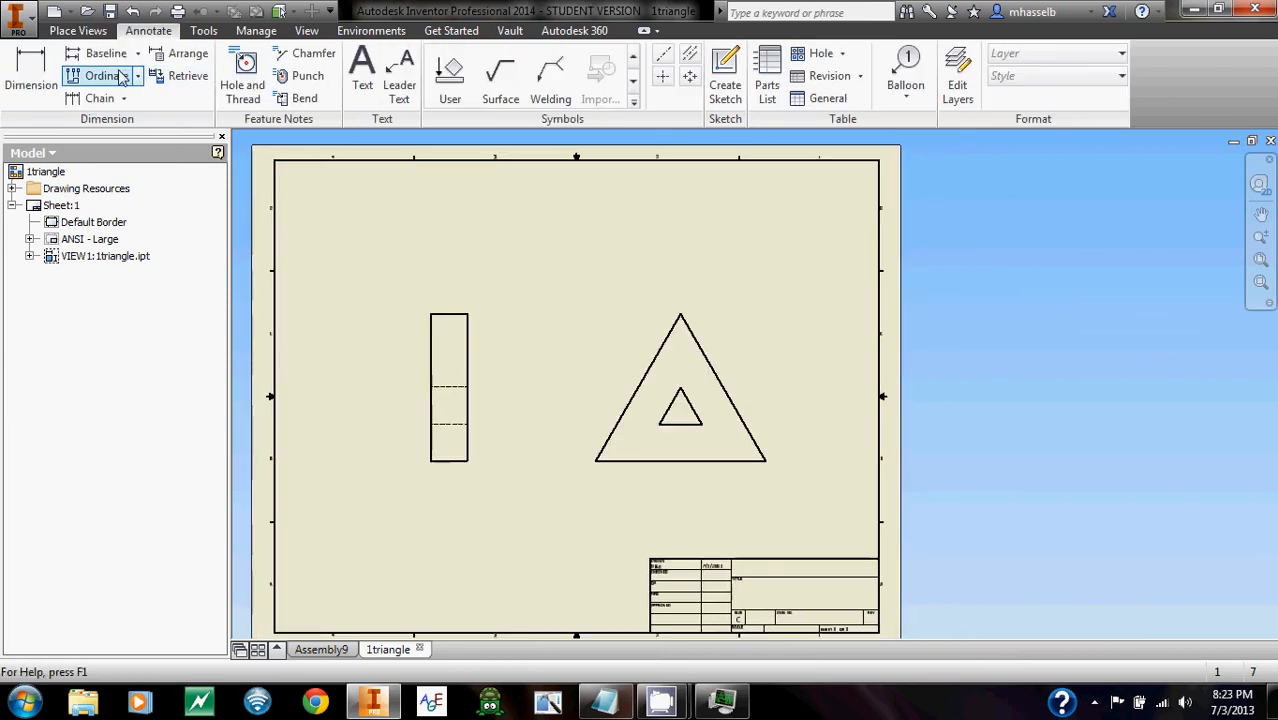
{"action": "middle_click_drag", "start_coordinate": [518, 229], "coordinate": [456, 224]}
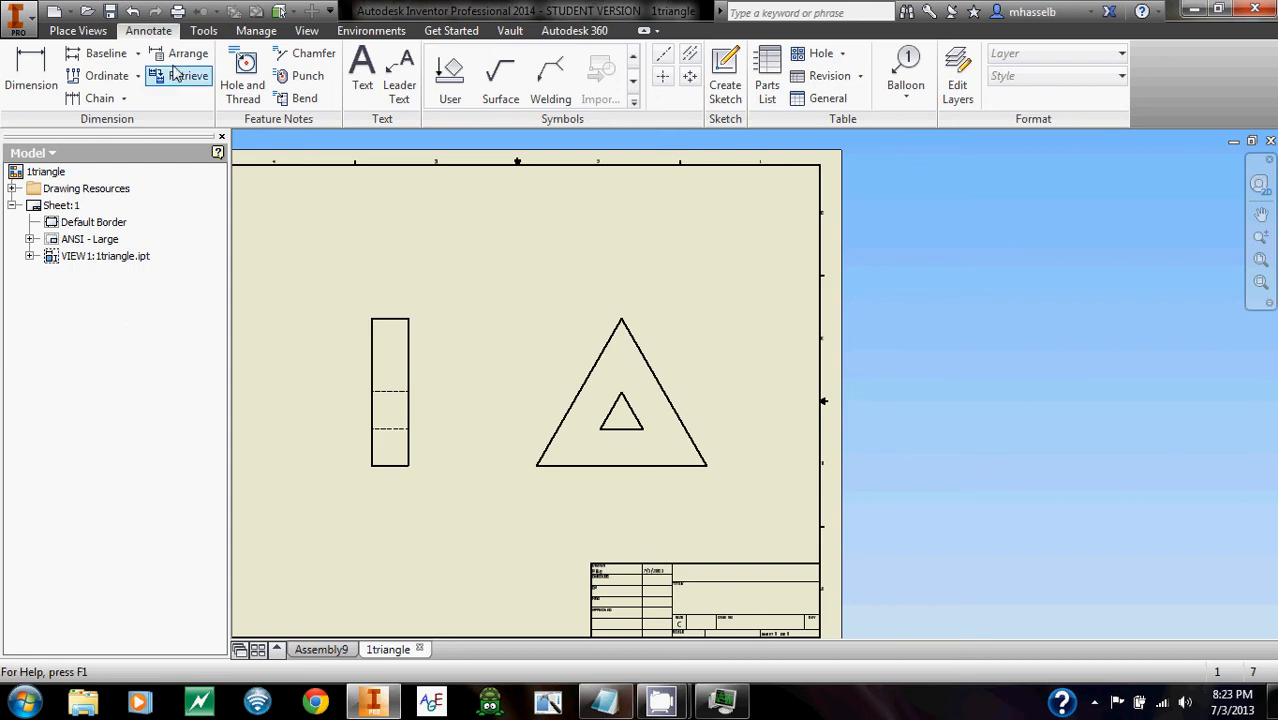
{"action": "scroll", "coordinate": [615, 325], "scroll_direction": "down", "scroll_amount": 3}
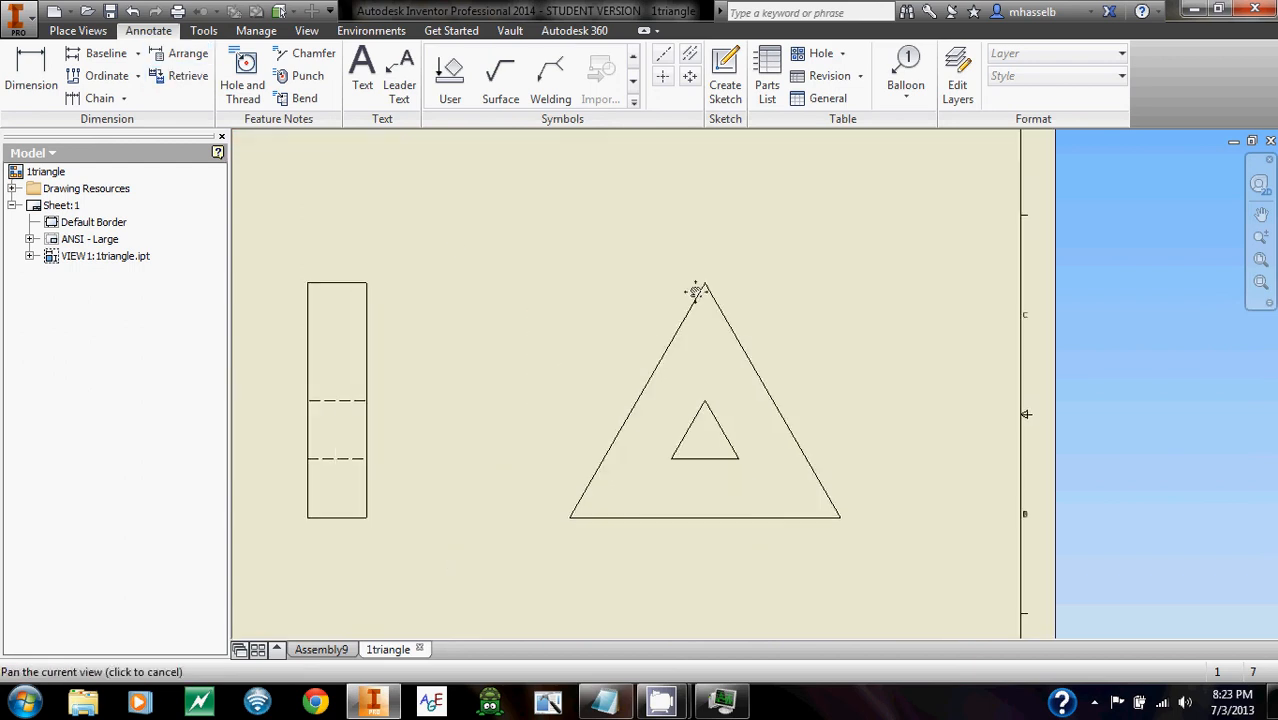
{"action": "middle_click_drag", "start_coordinate": [696, 292], "coordinate": [698, 293]}
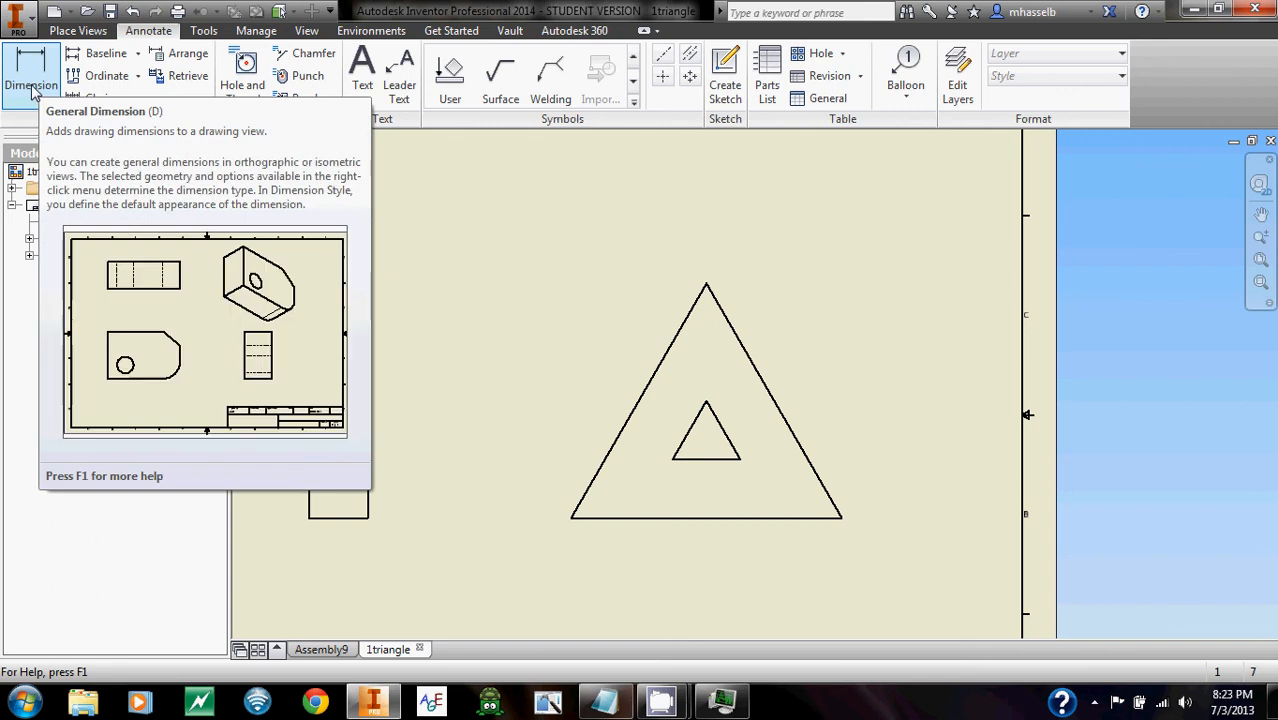
{"action": "left_click", "coordinate": [31, 88]}
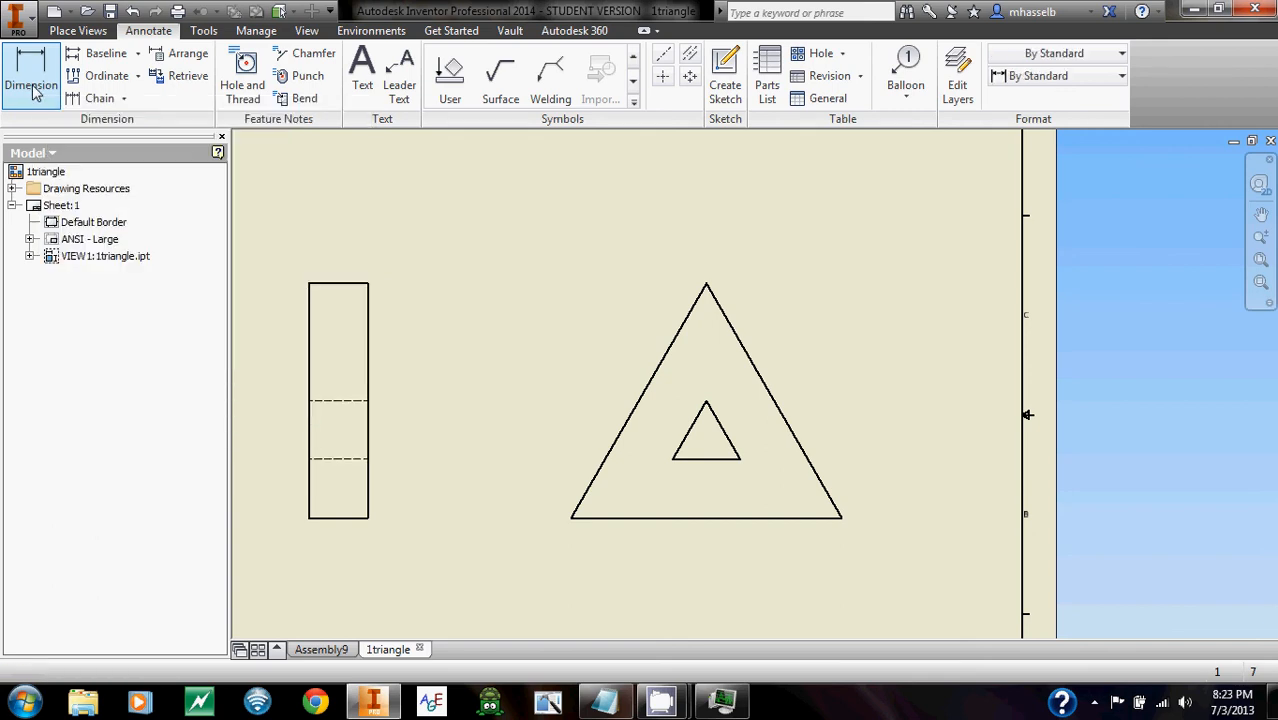
{"action": "left_click", "coordinate": [752, 360]}
{"action": "left_click", "coordinate": [905, 388]}
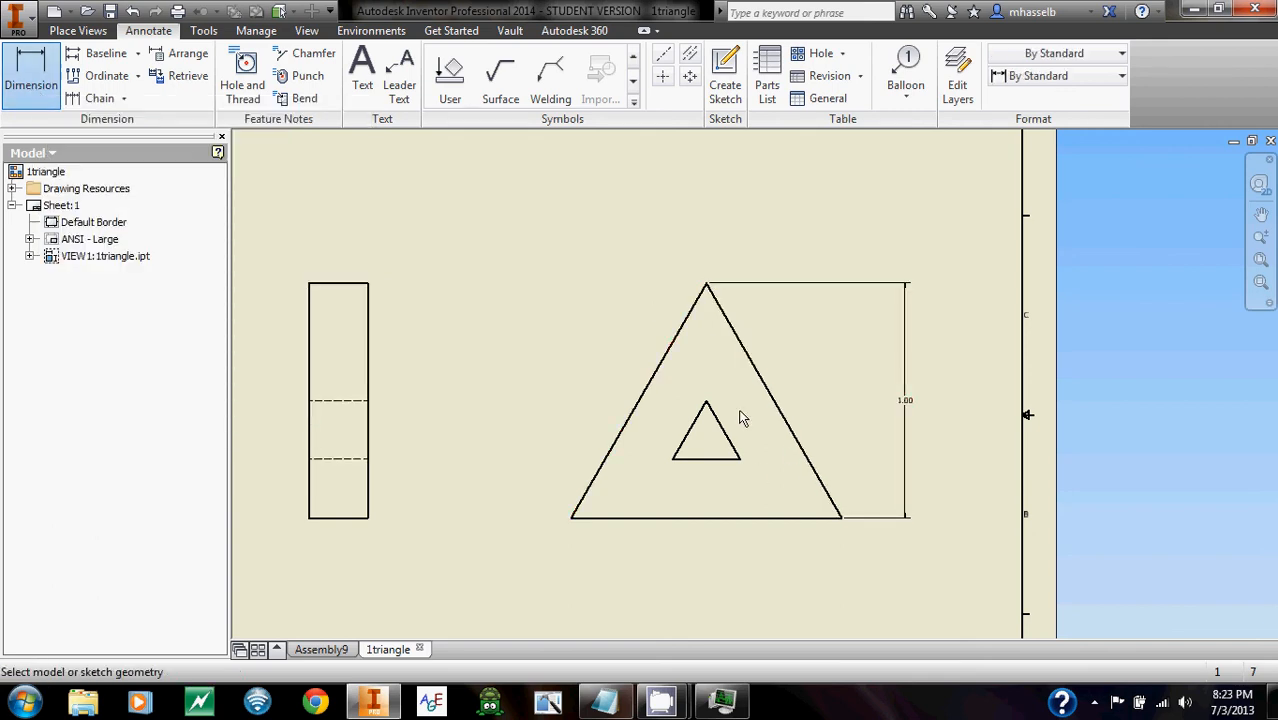
- Dimension the distance between the right edges of the inner and outer triangles, and the thickness above the side view
{"action": "left_click", "coordinate": [735, 447]}
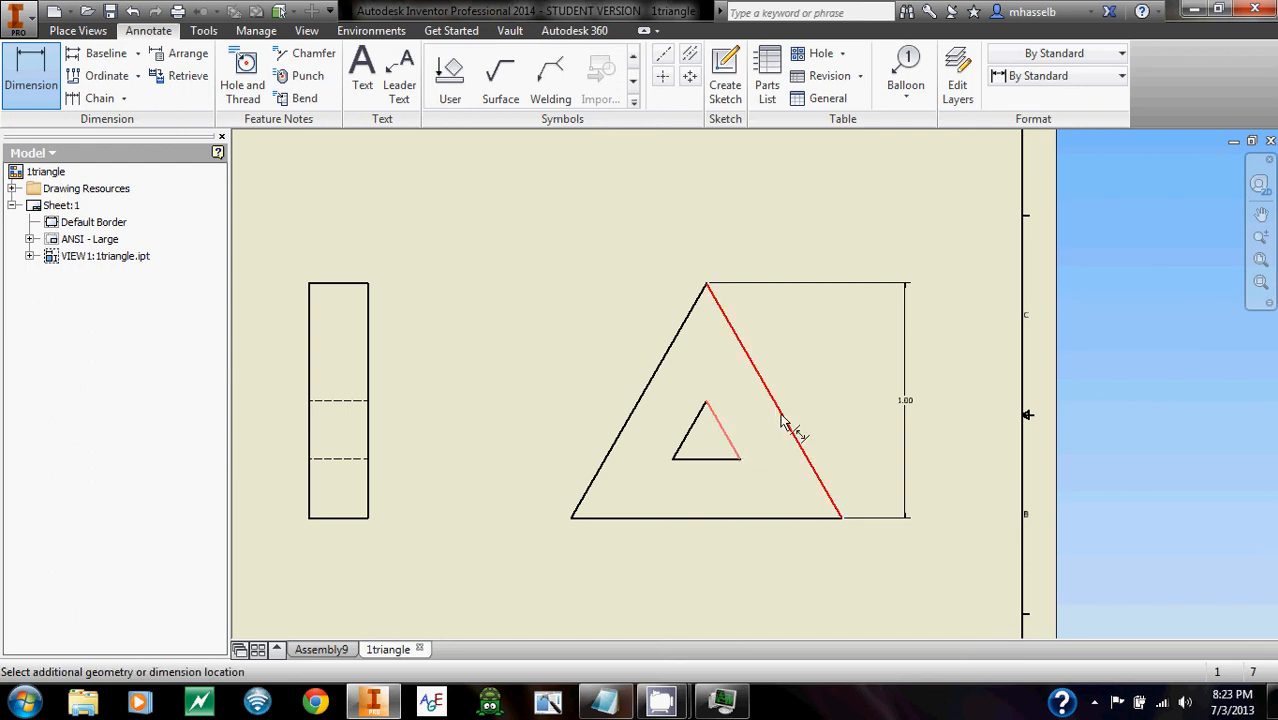
{"action": "left_click", "coordinate": [790, 428]}
{"action": "left_click", "coordinate": [650, 255]}
{"action": "left_click", "coordinate": [357, 294]}
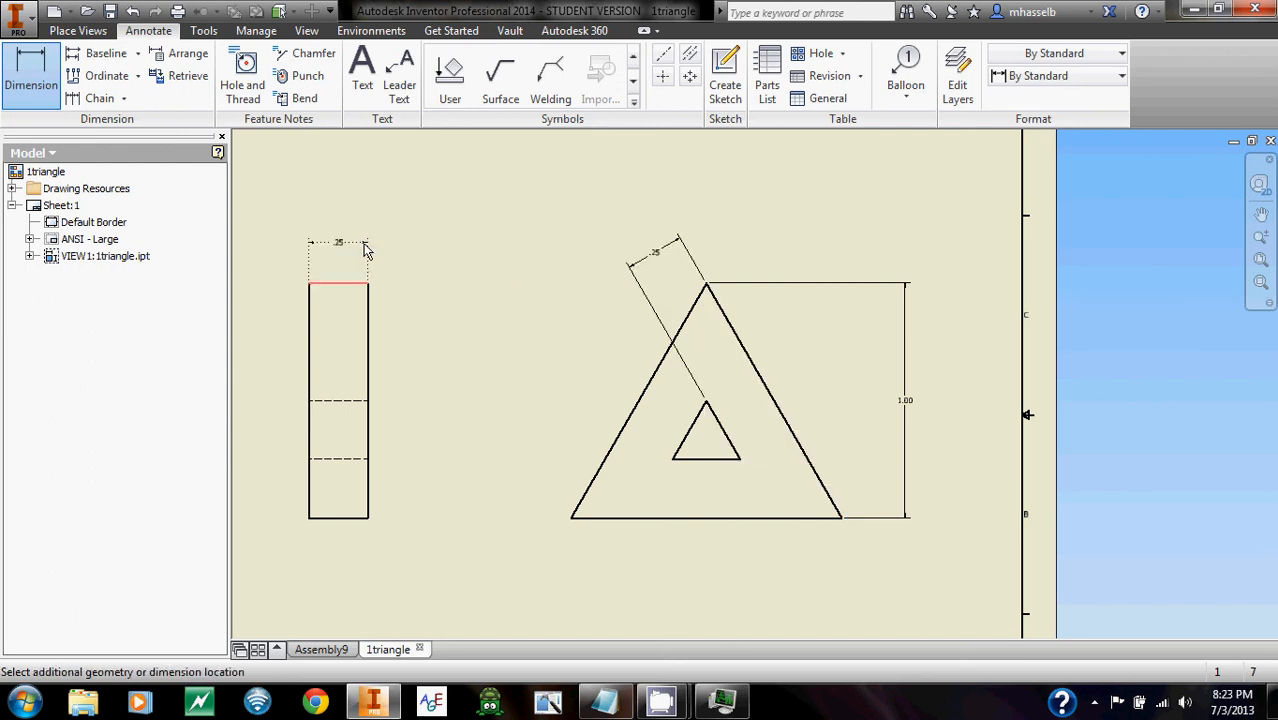
{"action": "left_click", "coordinate": [364, 246]}
- Dimension the interior angle at the outer triangle's lower-right corner
{"action": "left_click", "coordinate": [822, 494]}
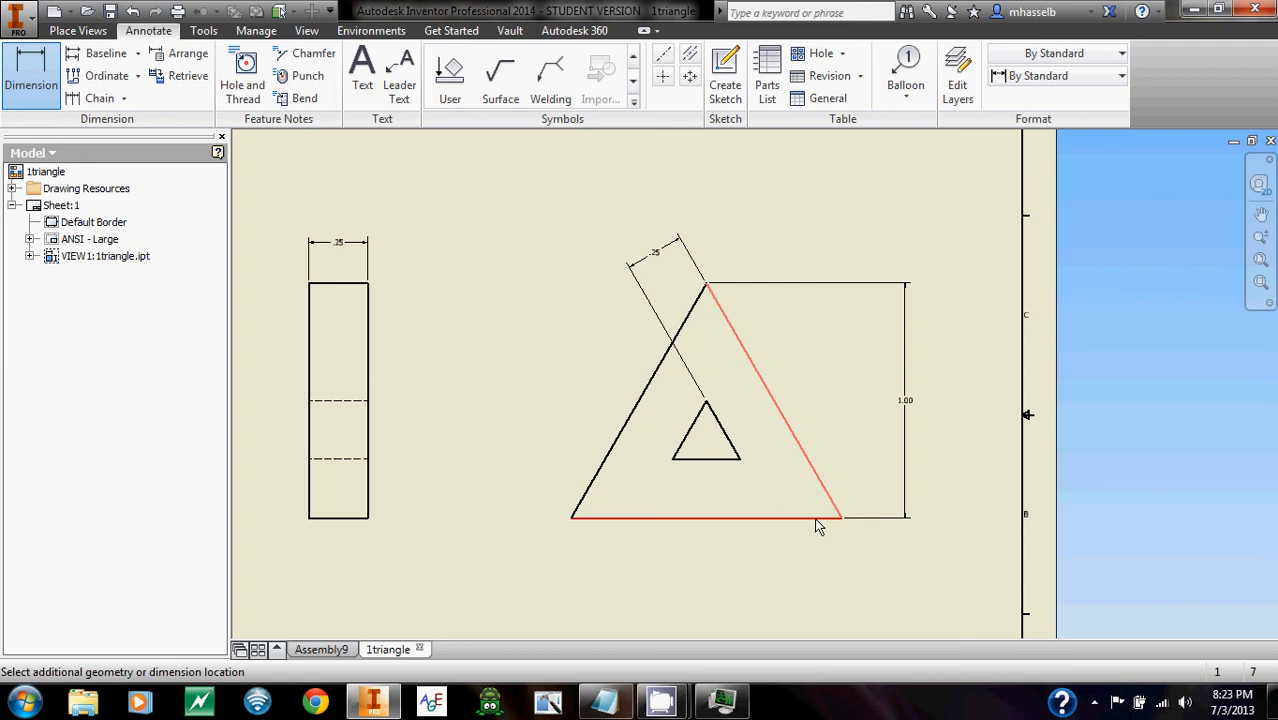
{"action": "left_click", "coordinate": [819, 517]}
{"action": "left_click", "coordinate": [797, 503]}
{"action": "middle_click_drag", "start_coordinate": [797, 505], "coordinate": [853, 442]}
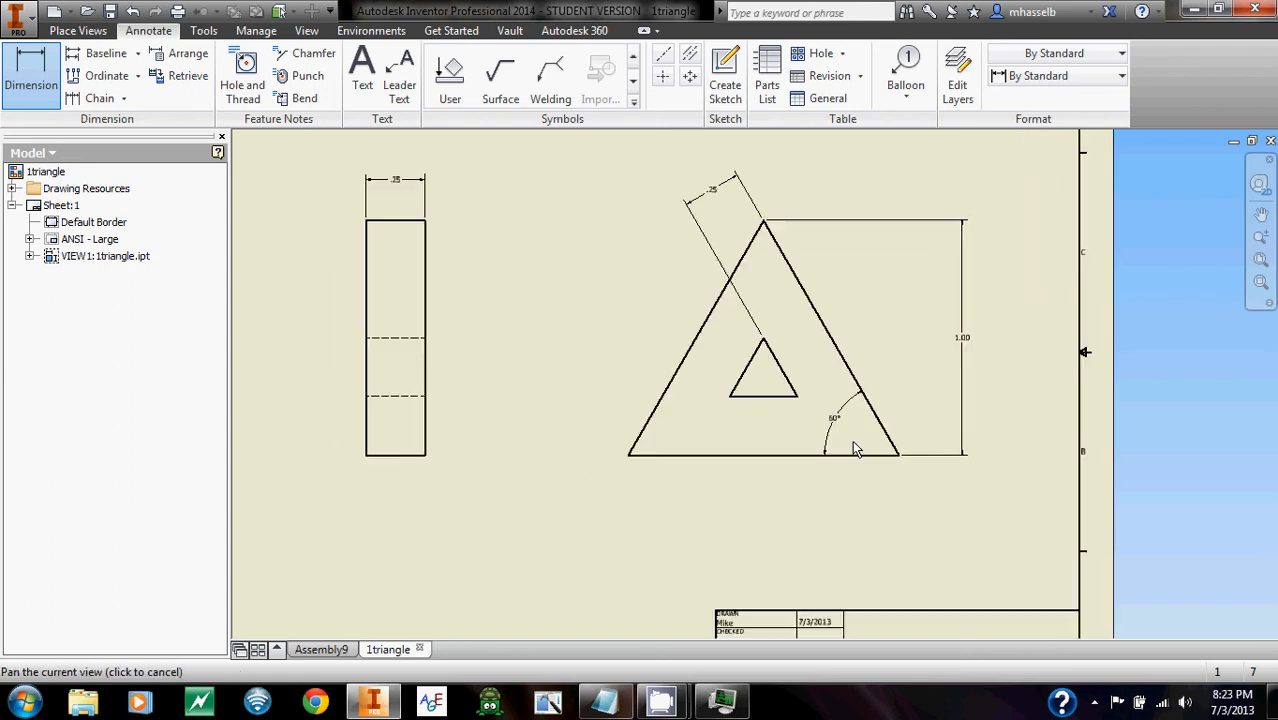
- Add an angle dimension outside the outer triangle's lower-left corner and finish dimensioning this sheet
{"action": "left_click", "coordinate": [656, 453]}
{"action": "left_click", "coordinate": [641, 436]}
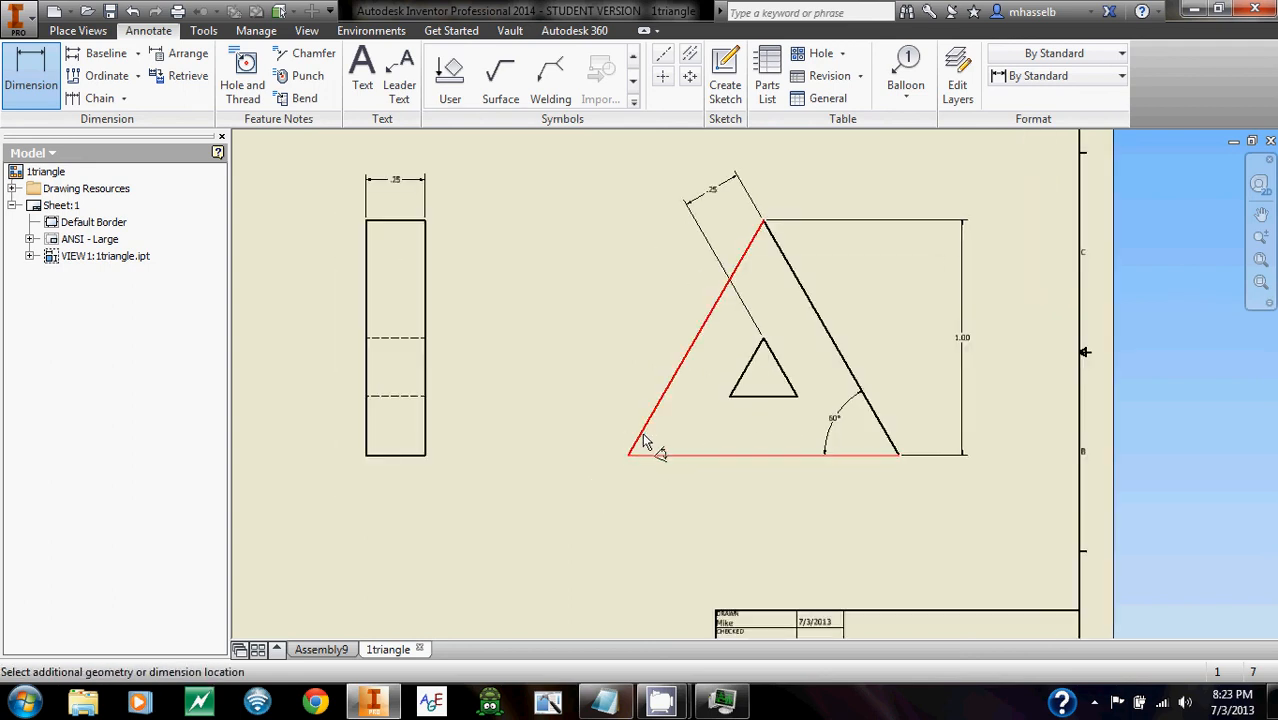
{"action": "left_click", "coordinate": [588, 500]}
{"action": "scroll", "coordinate": [630, 467], "scroll_direction": "up", "scroll_amount": 4}
{"action": "scroll", "coordinate": [638, 462], "scroll_direction": "down", "scroll_amount": 2}
{"action": "mouse_move", "coordinate": [639, 462]}
{"action": "middle_mouse_down"}
{"action": "mouse_move", "coordinate": [571, 439]}
{"action": "mouse_move", "coordinate": [611, 410]}
{"action": "middle_mouse_up"}
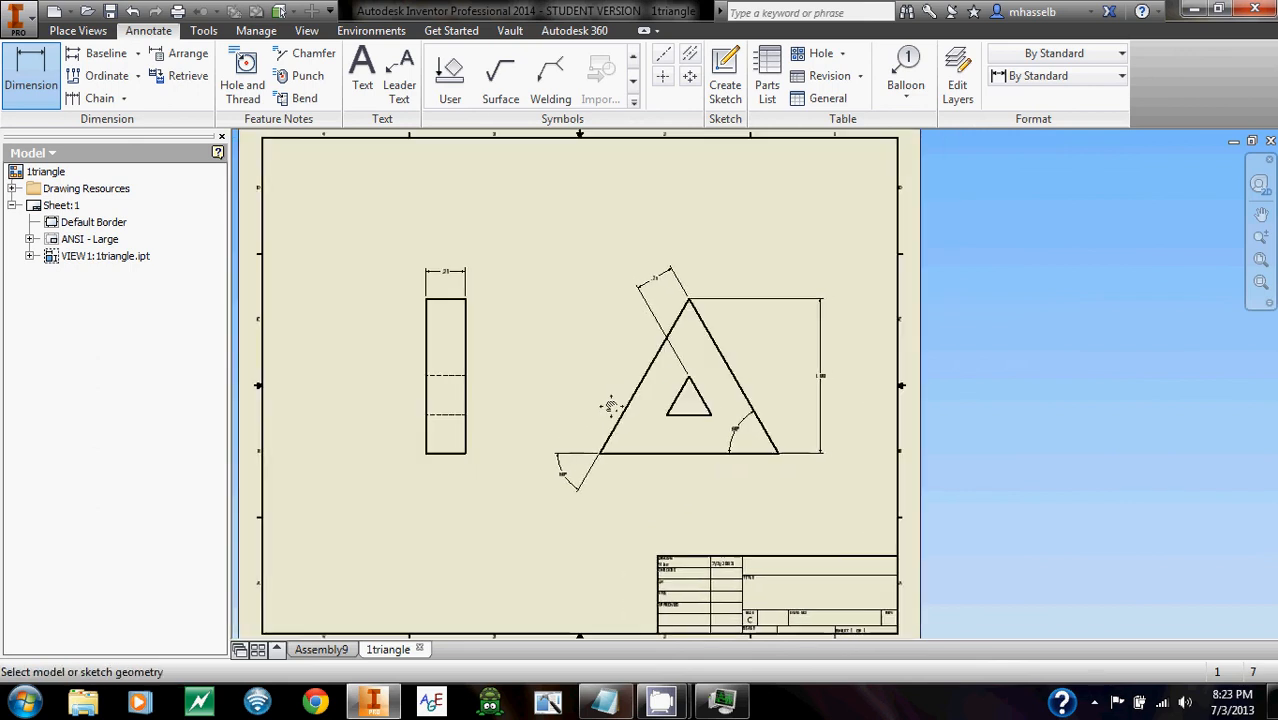
{"action": "key", "text": "Escape"}
{"action": "middle_click_drag", "start_coordinate": [547, 330], "coordinate": [548, 330]}
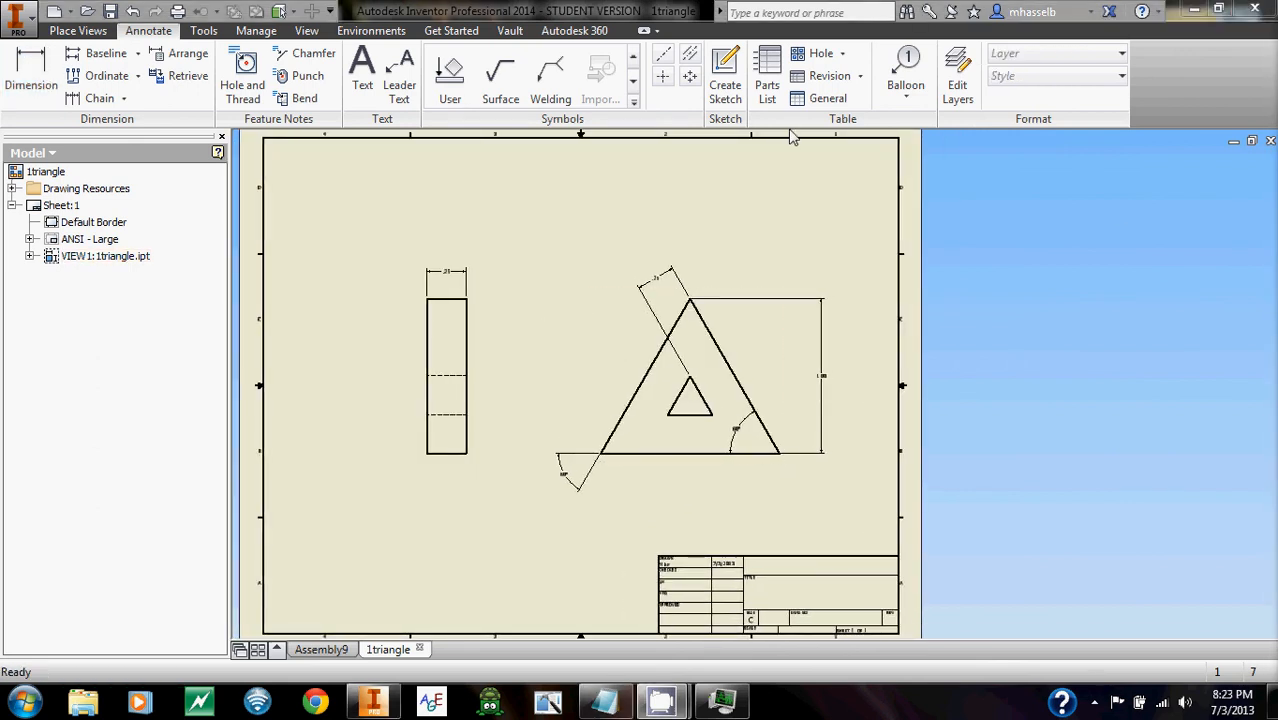
{"action": "middle_click_drag", "start_coordinate": [650, 237], "coordinate": [708, 217]}
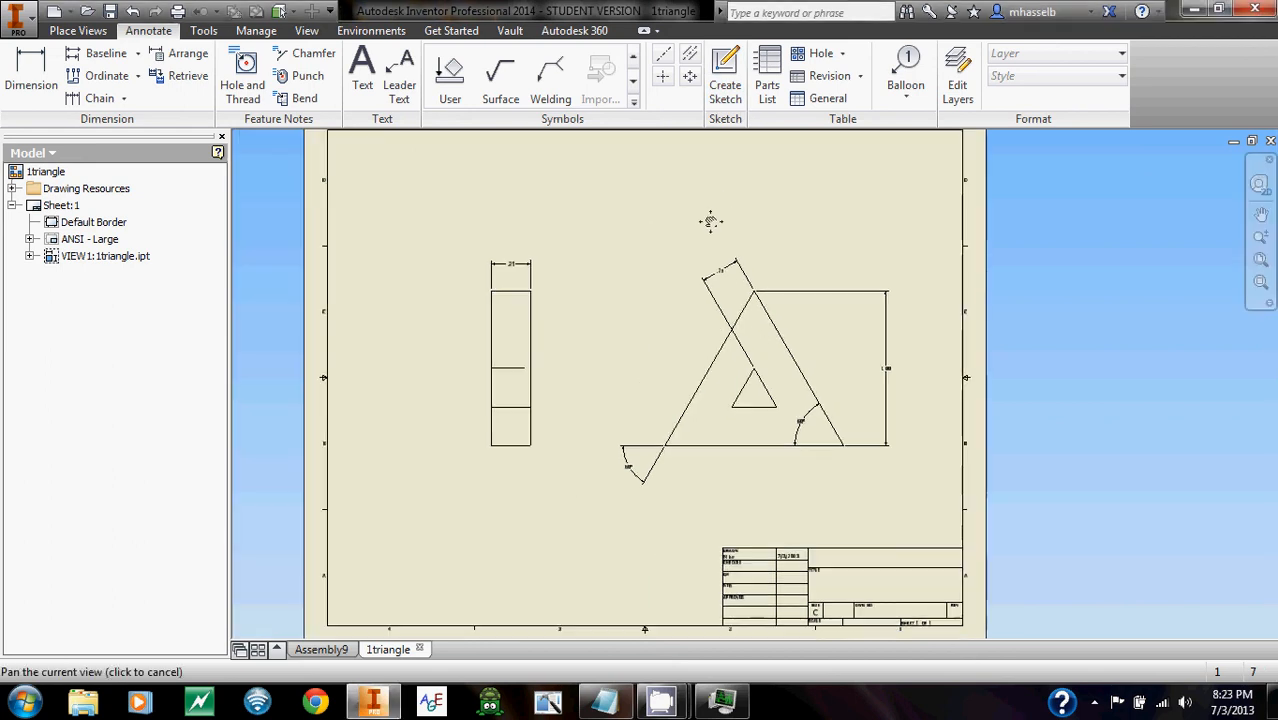
- Add a second sheet to the drawing
{"action": "right_click", "coordinate": [624, 289]}
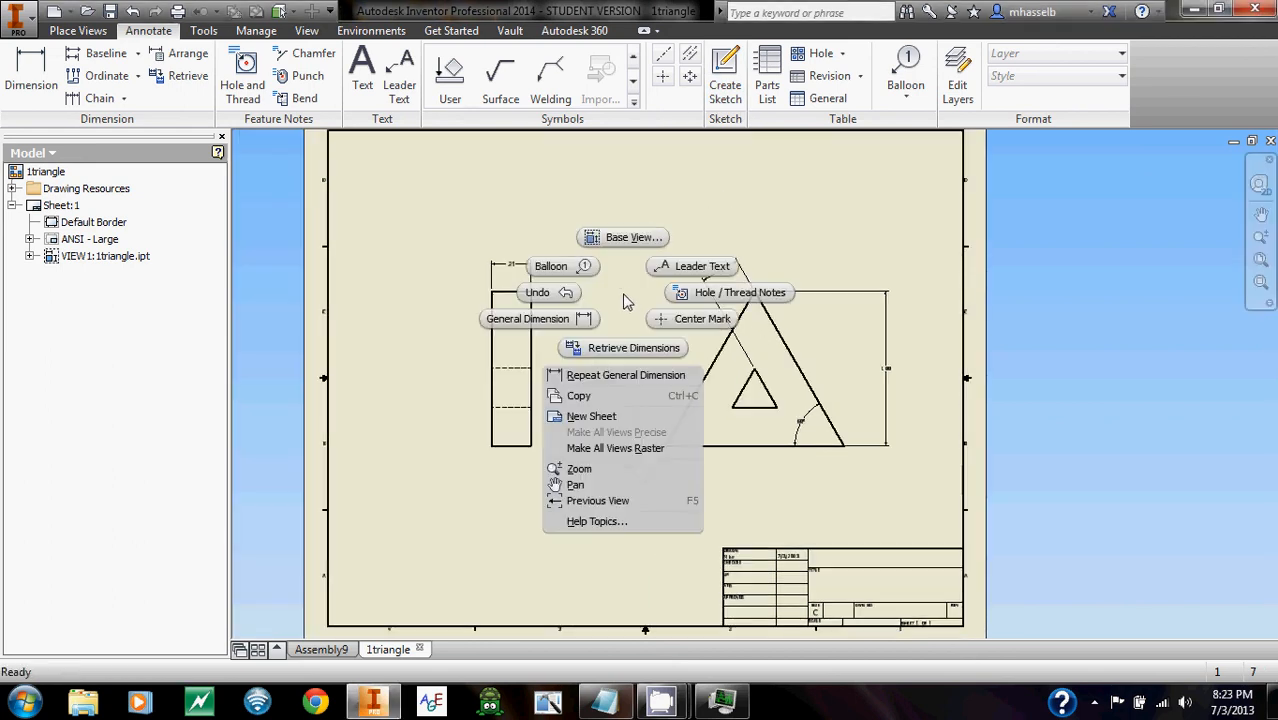
{"action": "left_click", "coordinate": [624, 417]}
{"action": "mouse_move", "coordinate": [713, 322]}
{"action": "middle_mouse_down"}
{"action": "mouse_move", "coordinate": [639, 334]}
{"action": "mouse_move", "coordinate": [690, 326]}
{"action": "middle_mouse_up"}
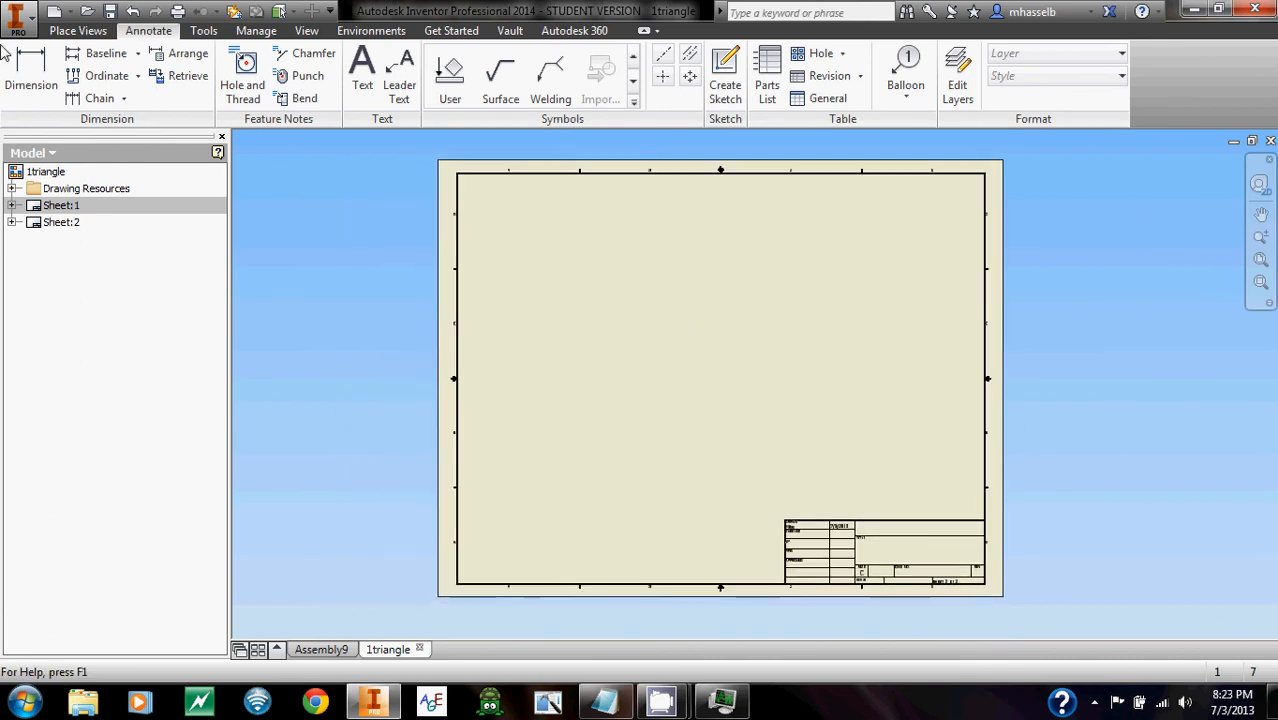
- Place a base view of the 2circle part in Top orientation at scale 5 on the right half of the sheet
{"action": "left_click", "coordinate": [78, 30]}
{"action": "left_click", "coordinate": [22, 80]}
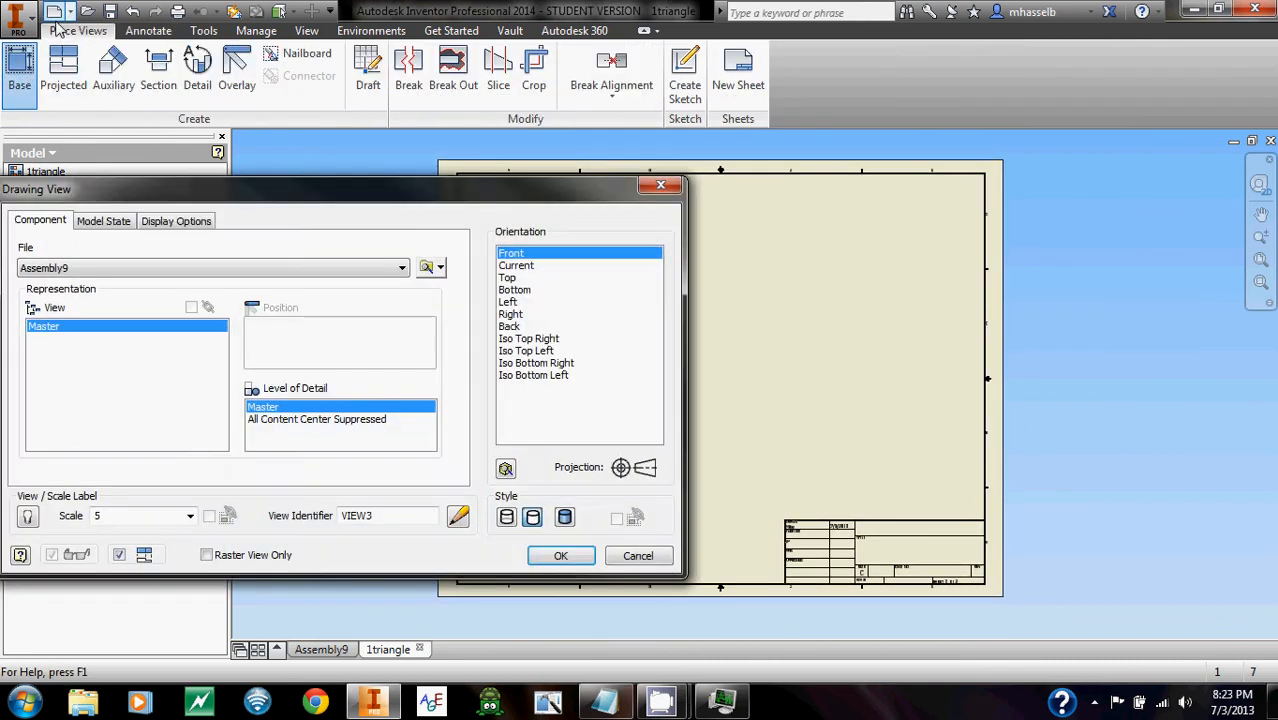
{"action": "left_click", "coordinate": [427, 268]}
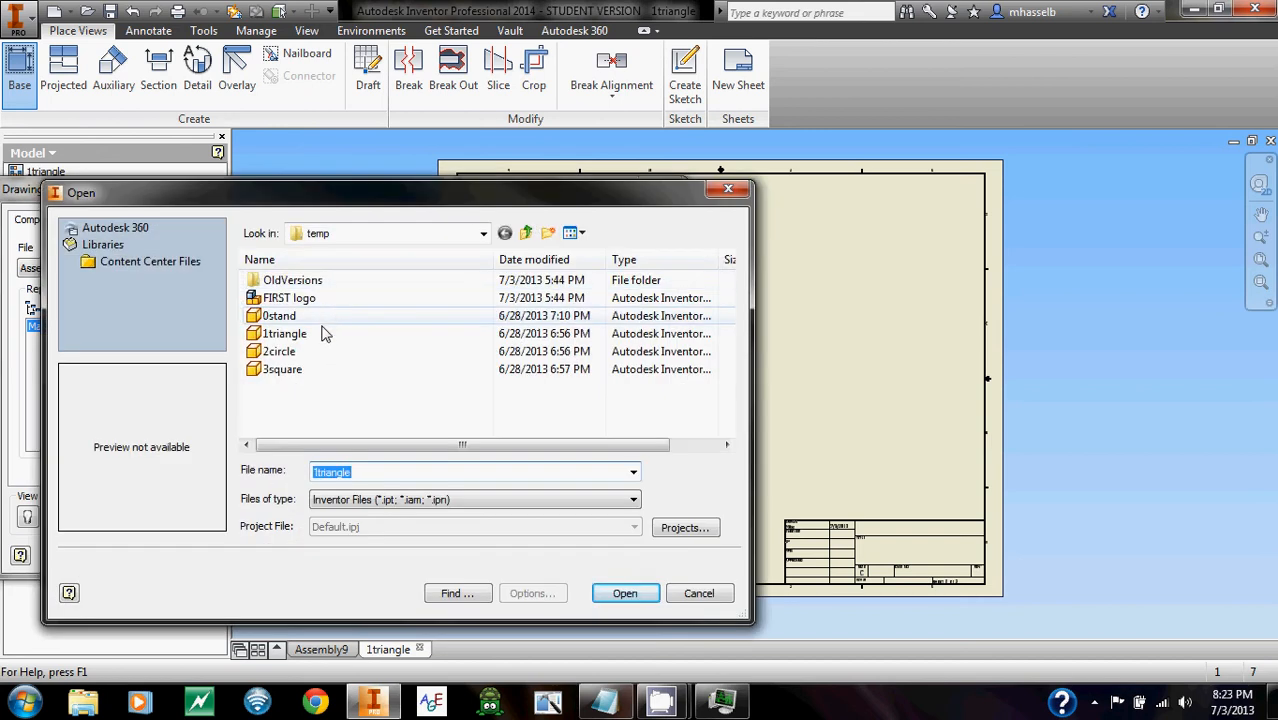
{"action": "left_click", "coordinate": [318, 352]}
{"action": "left_click", "coordinate": [626, 593]}
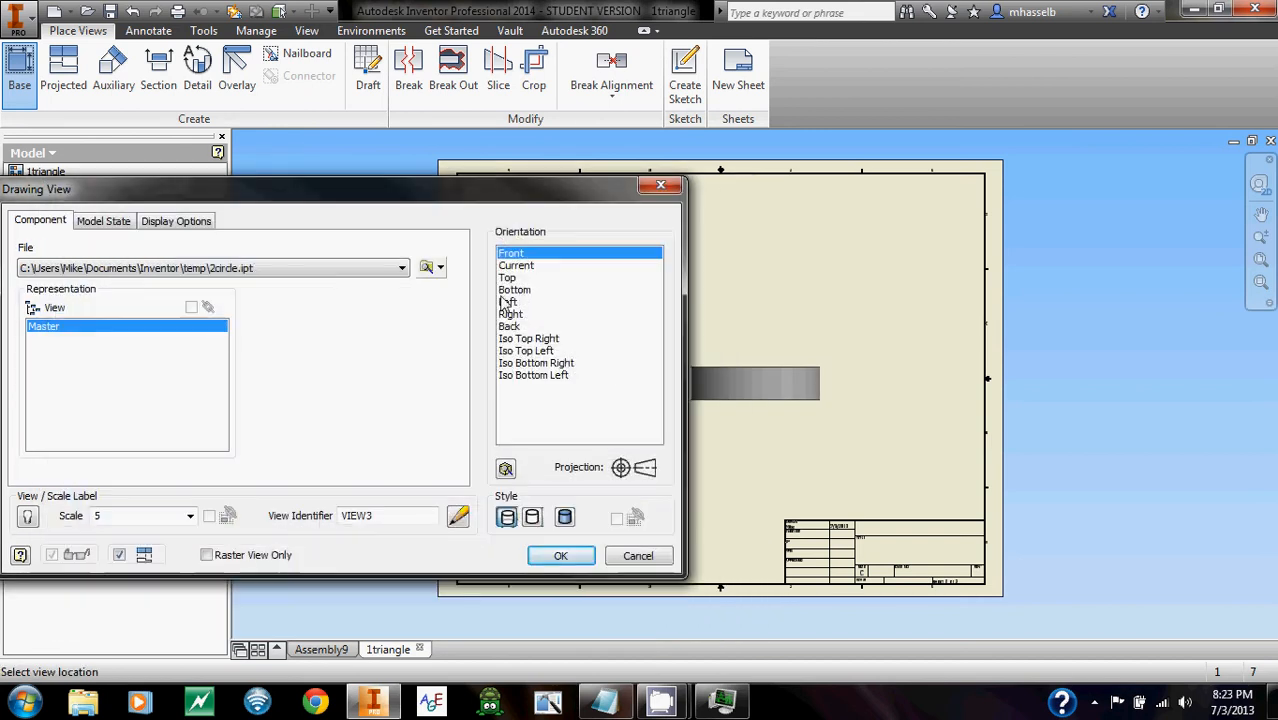
{"action": "left_click", "coordinate": [525, 284]}
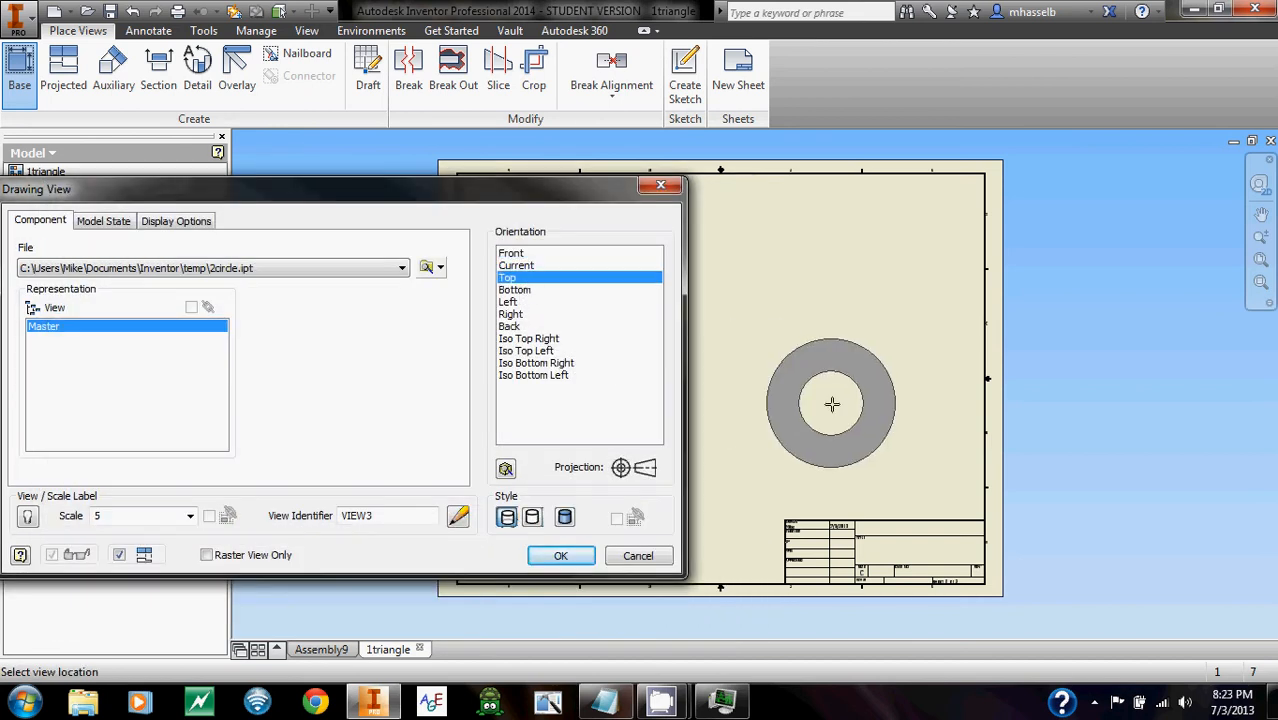
{"action": "left_click", "coordinate": [830, 375]}
- Create a projected side view of the circle part to the left of its base view
{"action": "left_click", "coordinate": [613, 385]}
{"action": "right_click", "coordinate": [664, 400]}
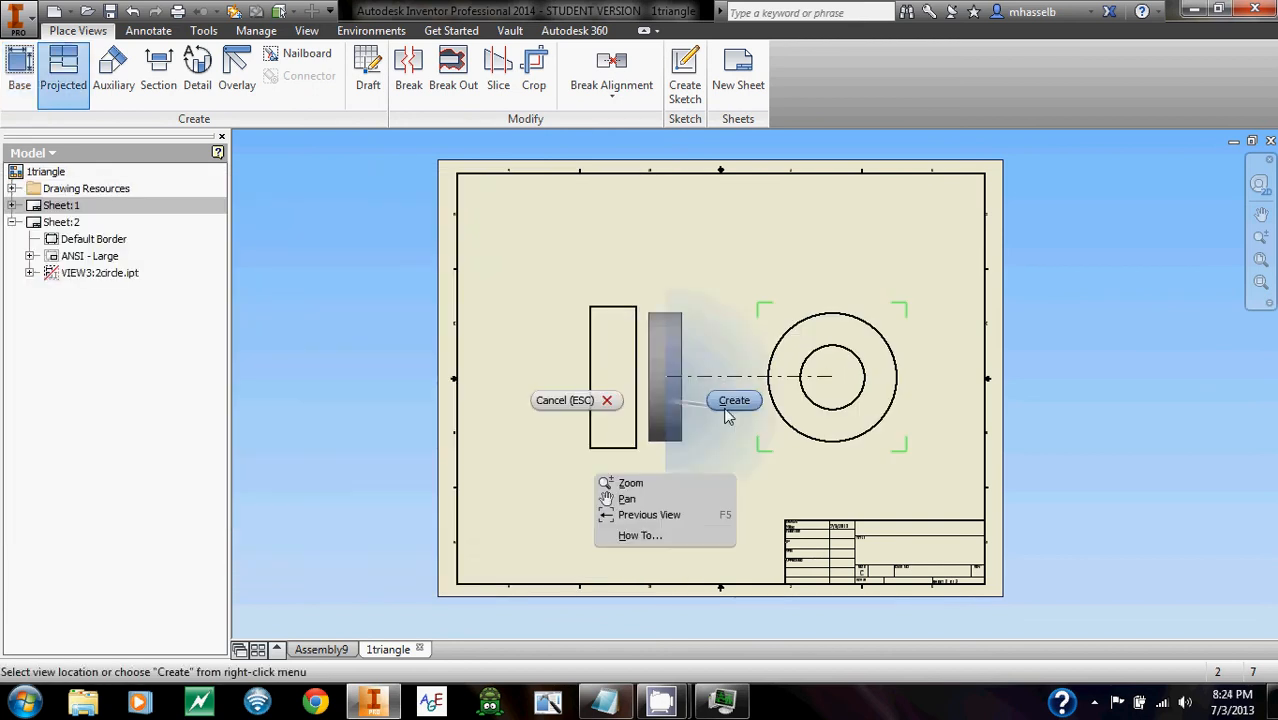
{"action": "left_click", "coordinate": [733, 402]}
- Dimension the diameters of the ring's outer and inner circles, placing both values to the right of the view
{"action": "left_click", "coordinate": [148, 30]}
{"action": "left_click", "coordinate": [31, 70]}
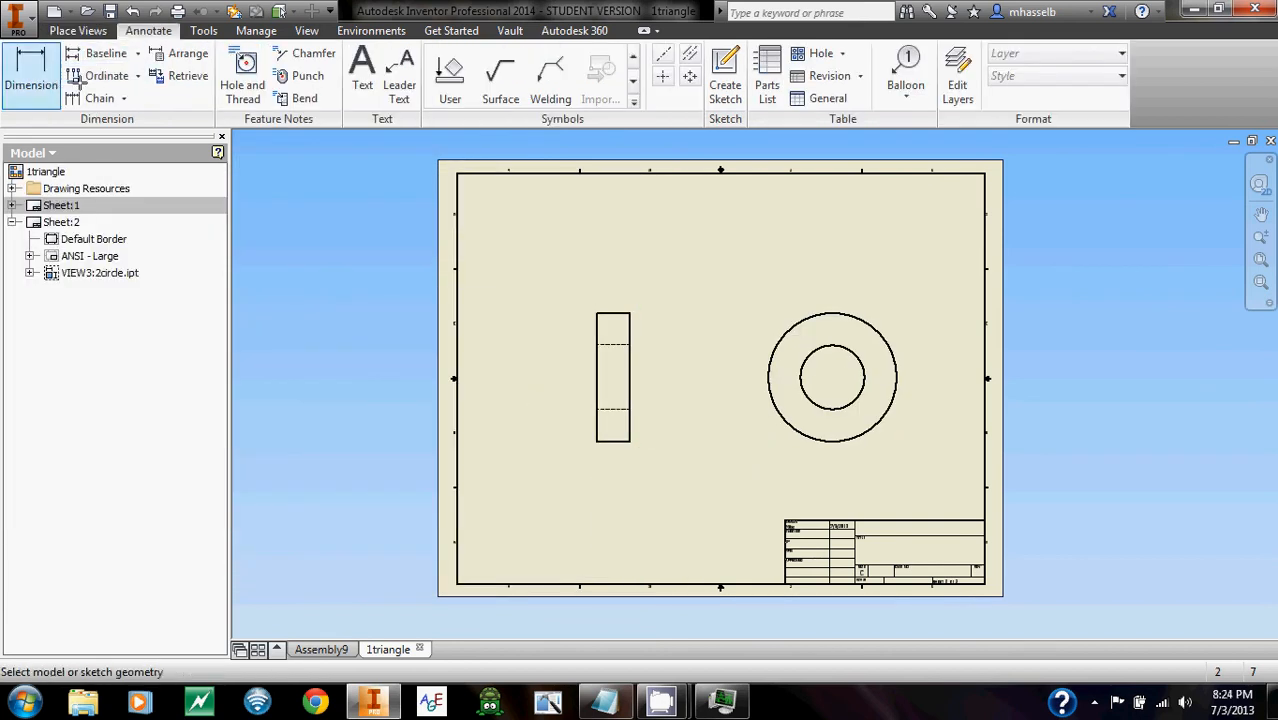
{"action": "scroll", "coordinate": [880, 368], "scroll_direction": "up", "scroll_amount": 3}
{"action": "left_click", "coordinate": [882, 468]}
{"action": "left_click", "coordinate": [937, 539]}
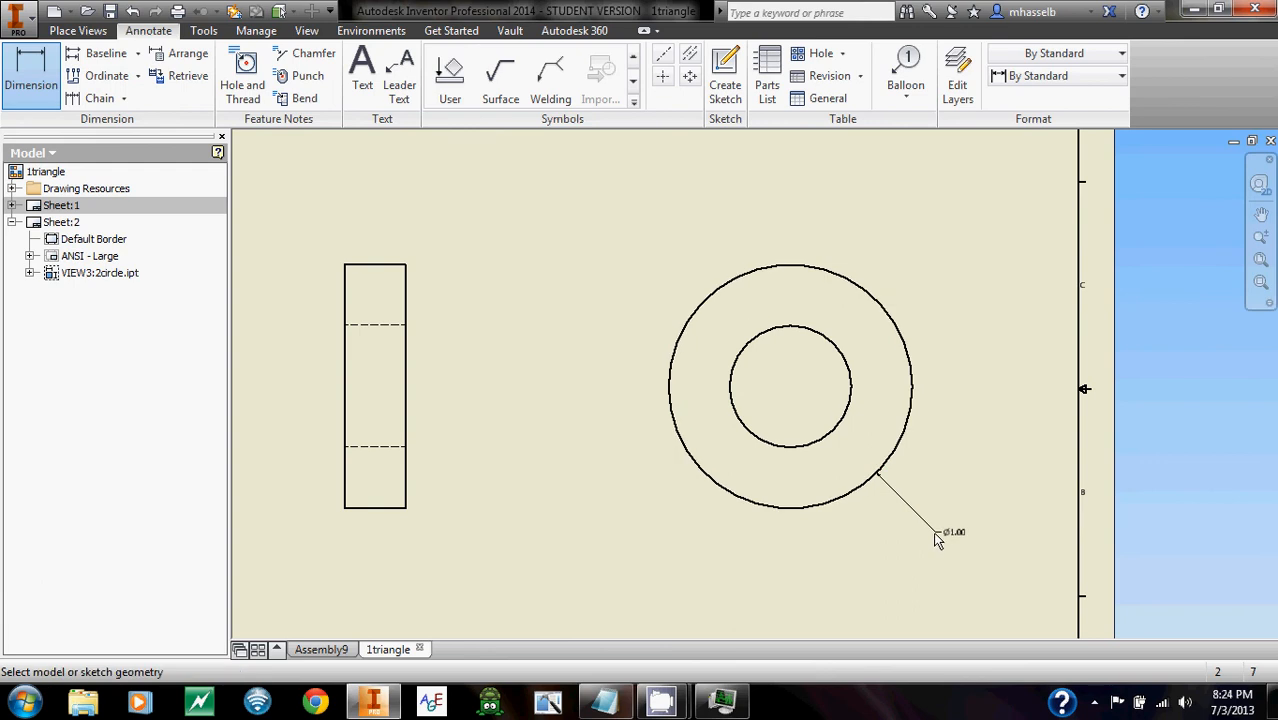
{"action": "left_click", "coordinate": [840, 424]}
{"action": "left_click", "coordinate": [956, 430]}
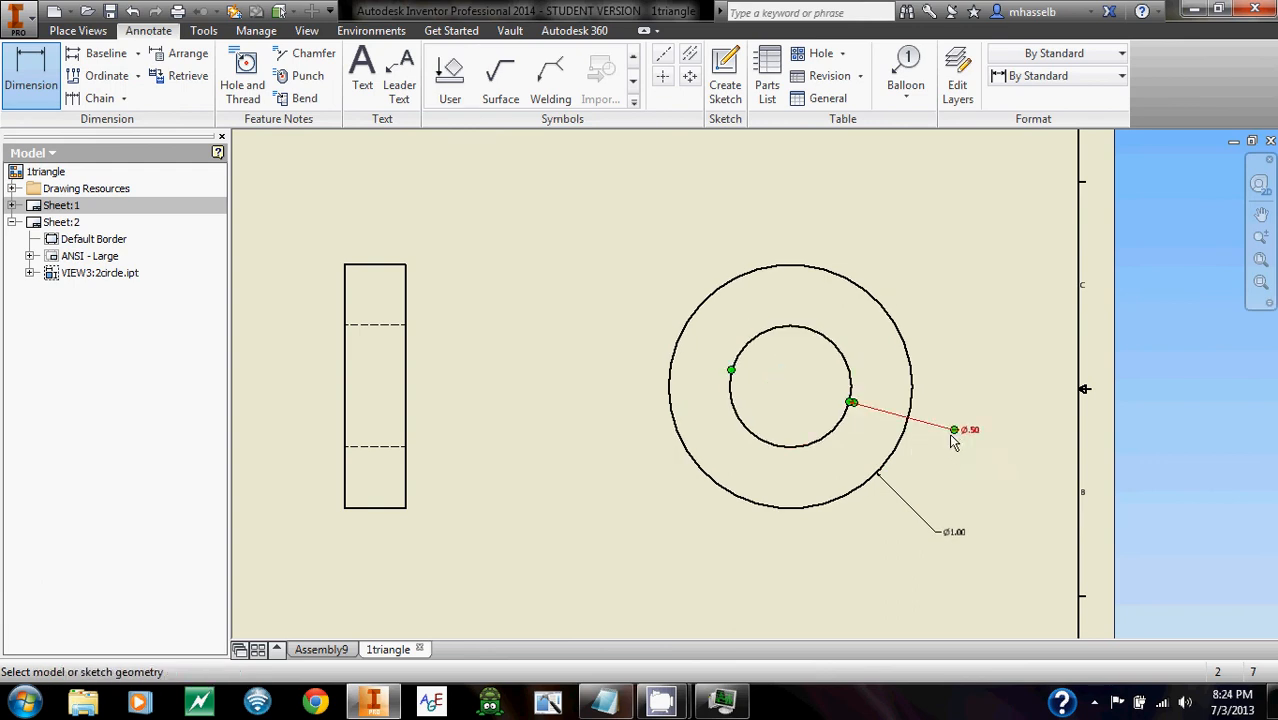
{"action": "middle_click_drag", "start_coordinate": [956, 430], "coordinate": [955, 410]}
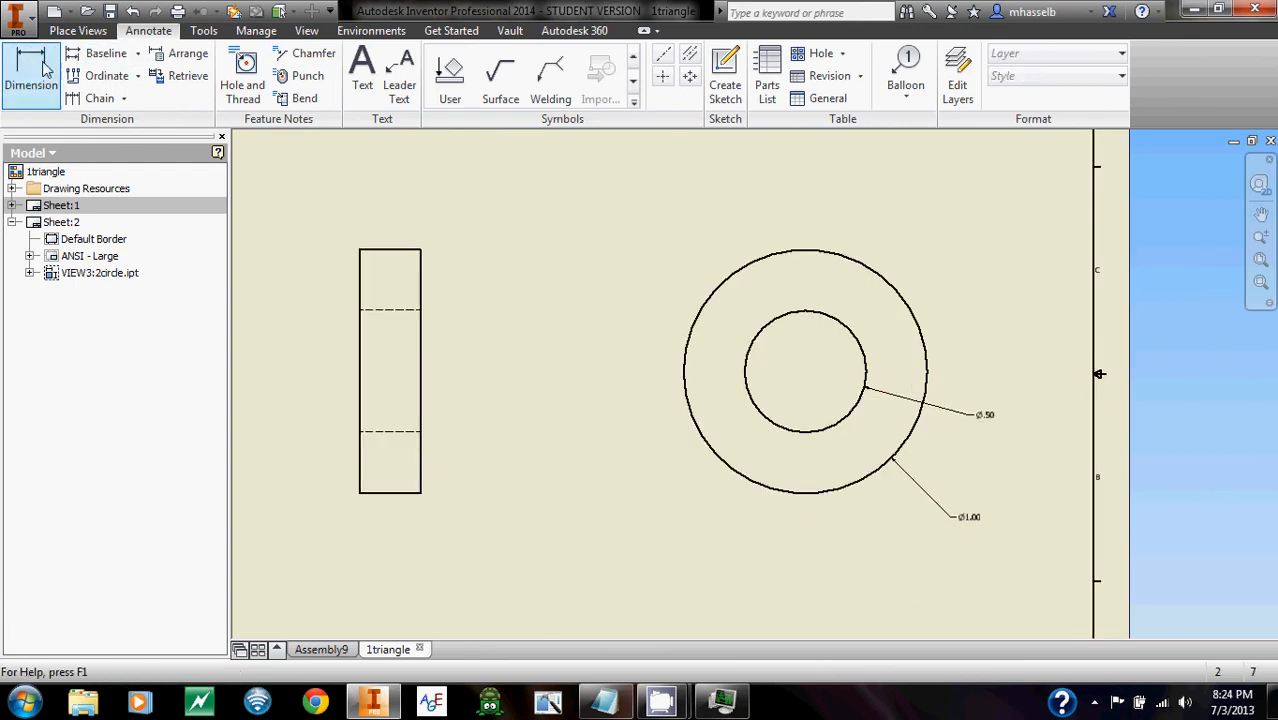
{"action": "key", "text": "Escape"}
- Add a third sheet and load the 3square part for a new base view
{"action": "right_click", "coordinate": [526, 292]}
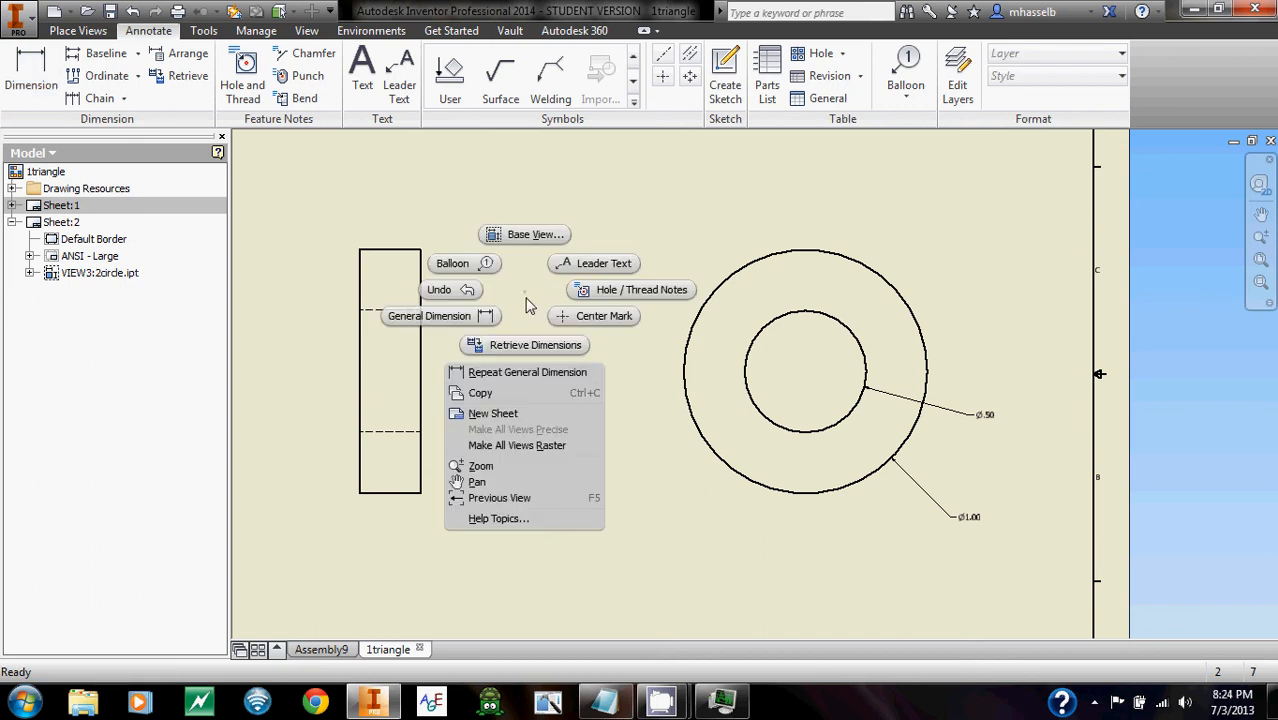
{"action": "left_click", "coordinate": [519, 414]}
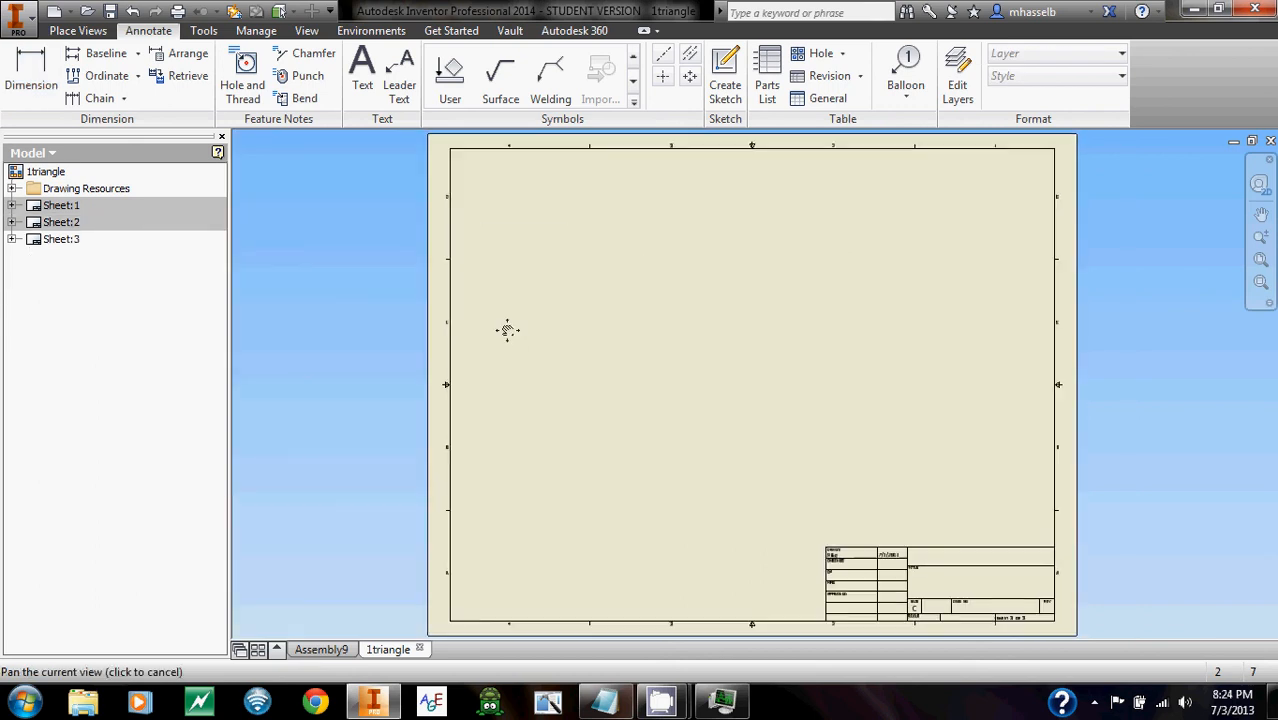
{"action": "left_click", "coordinate": [77, 30]}
{"action": "left_click", "coordinate": [28, 86]}
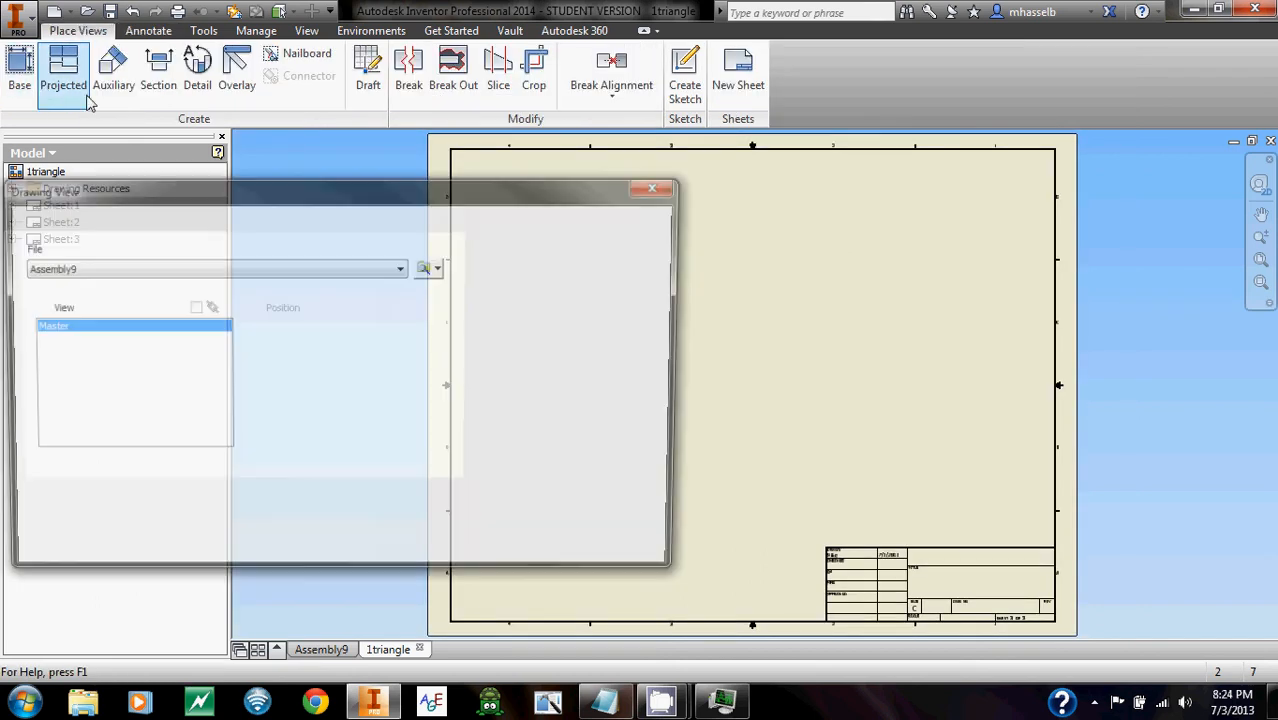
{"action": "left_click", "coordinate": [428, 264]}
{"action": "left_click", "coordinate": [282, 369]}
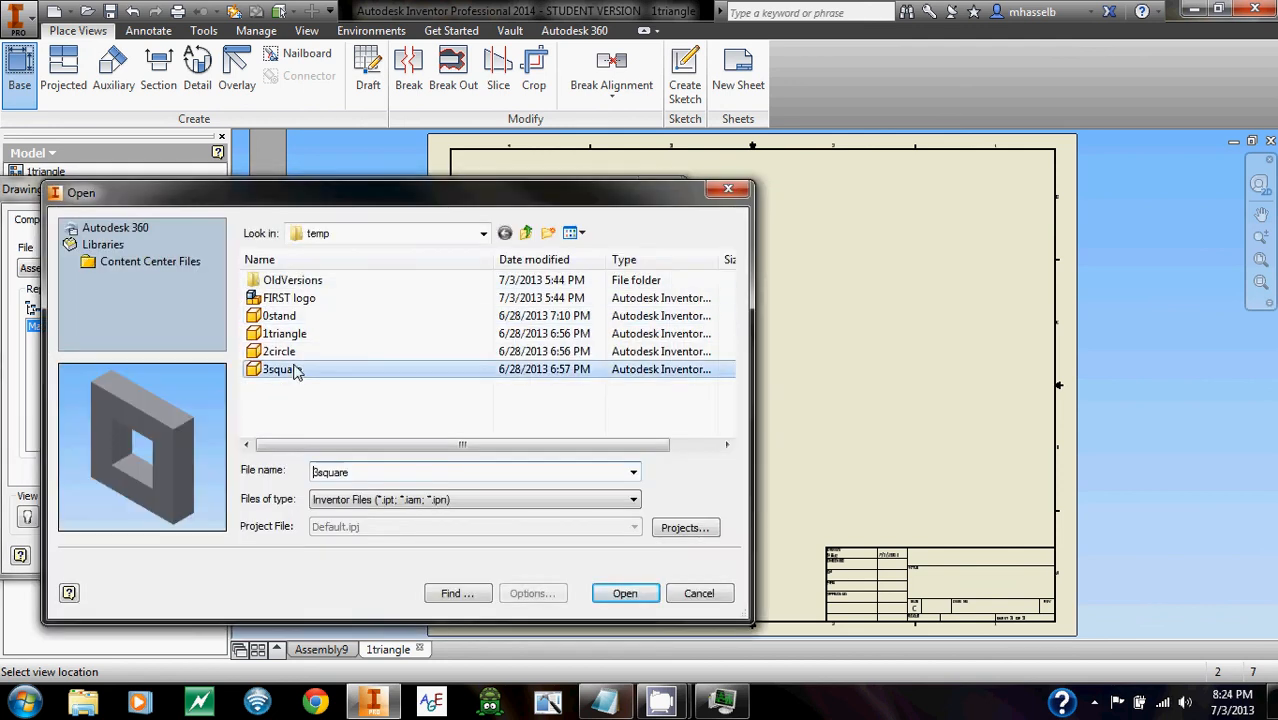
{"action": "left_click", "coordinate": [625, 593]}
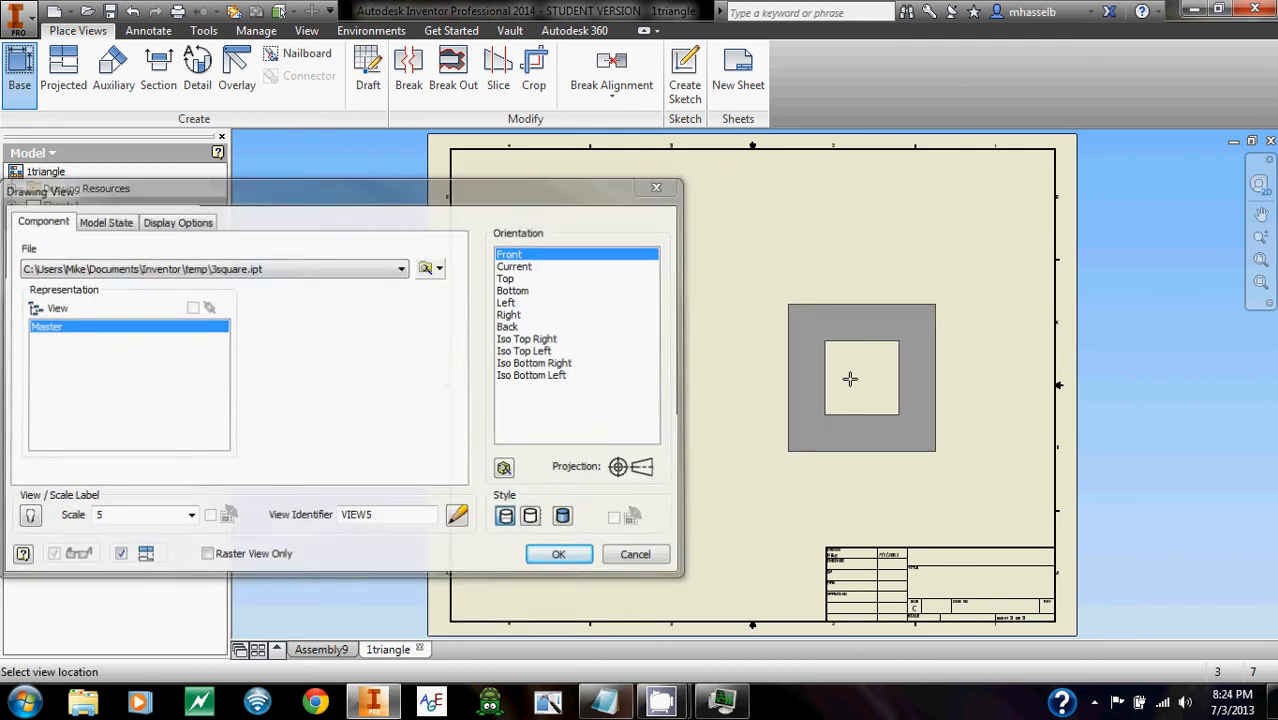
- Place the square's Front base view on the right half of the sheet and create a projected side view to its left
{"action": "left_click", "coordinate": [862, 379]}
{"action": "right_click", "coordinate": [621, 390]}
{"action": "middle_click_drag", "start_coordinate": [785, 338], "coordinate": [698, 357]}
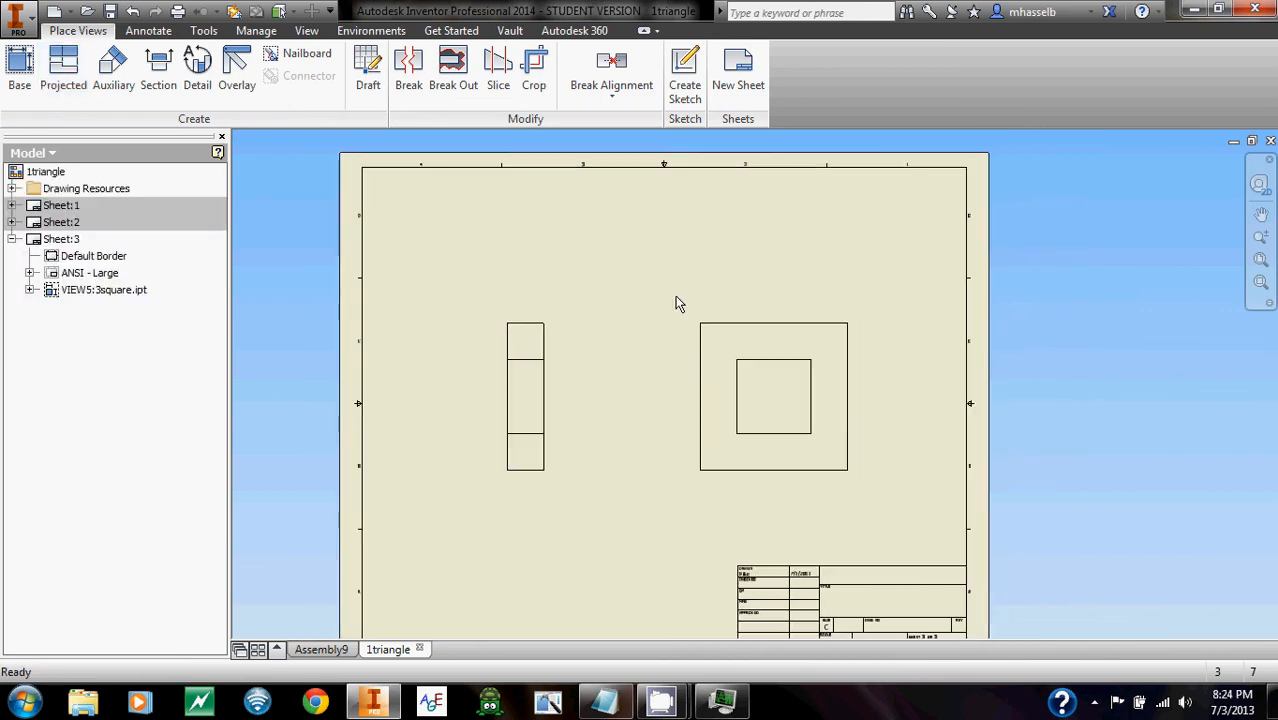
- Create baseline dimensions for the vertical edges of the square's front view, measured from its right edge and placed above the view
{"action": "left_click", "coordinate": [148, 31]}
{"action": "middle_click_drag", "start_coordinate": [655, 266], "coordinate": [647, 260]}
{"action": "left_click", "coordinate": [84, 57]}
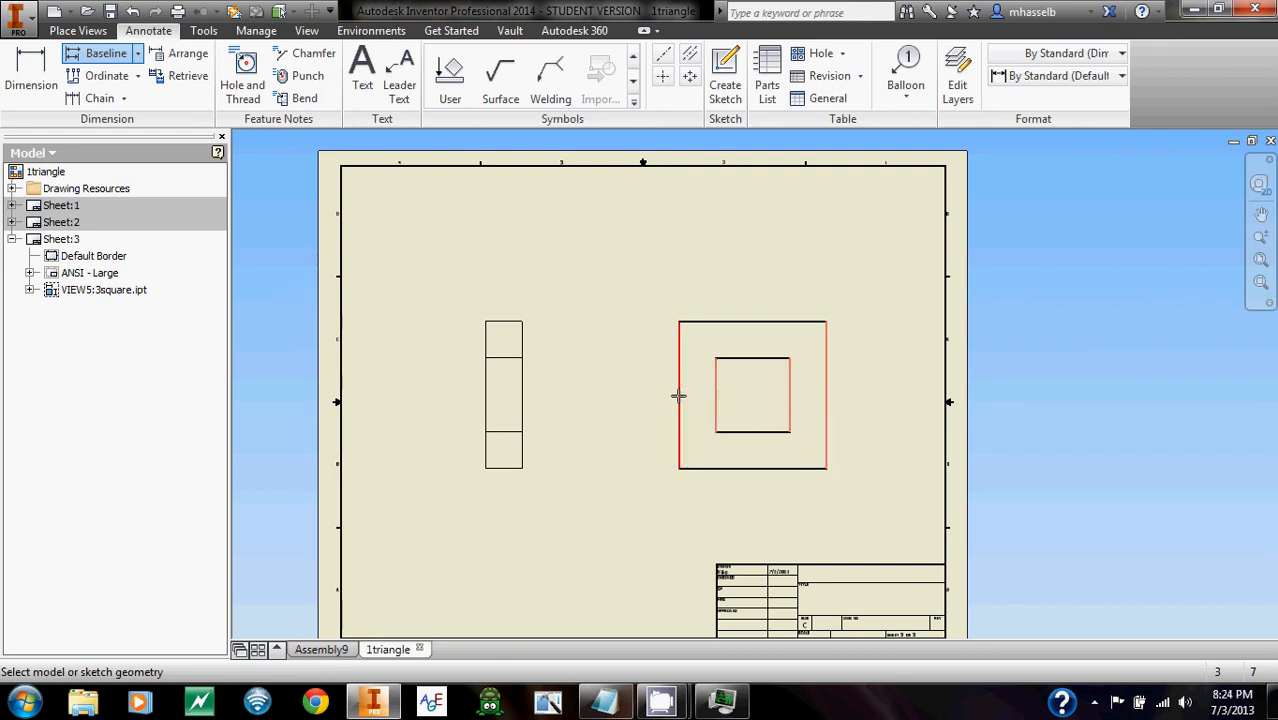
{"action": "right_click", "coordinate": [738, 254]}
{"action": "left_click", "coordinate": [787, 262]}
{"action": "left_click", "coordinate": [787, 281]}
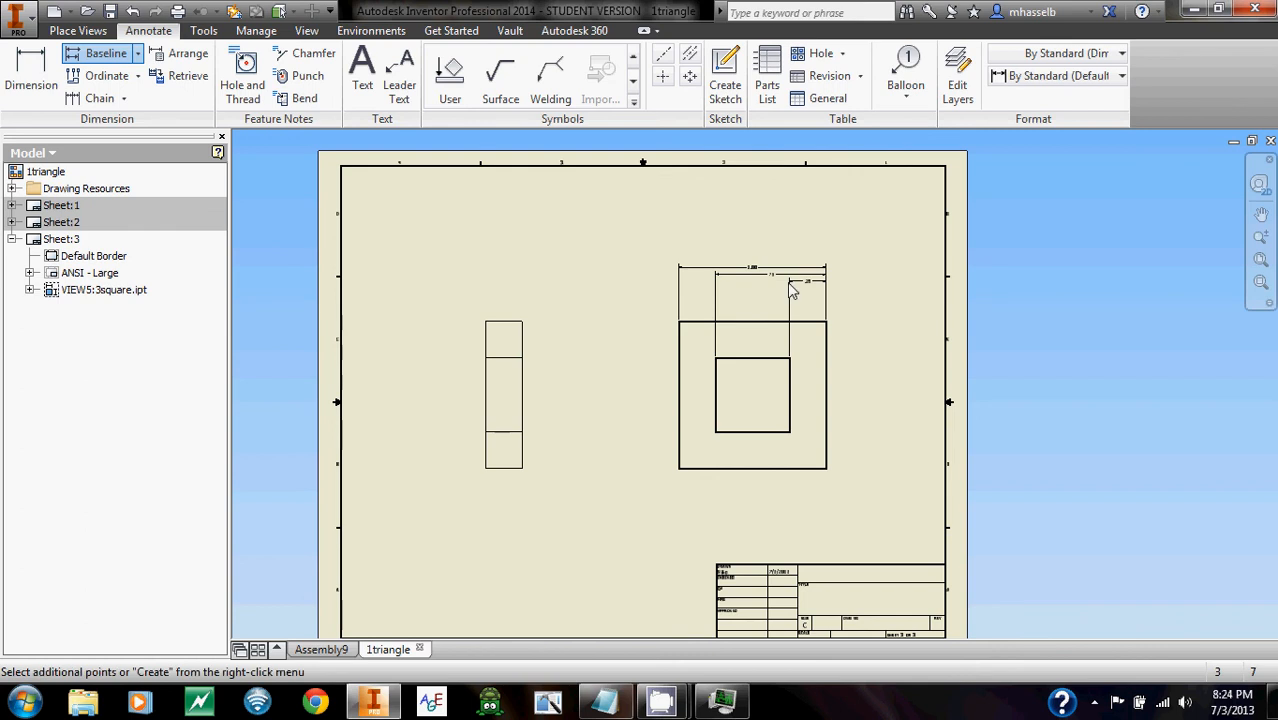
{"action": "right_click", "coordinate": [787, 281]}
{"action": "left_click", "coordinate": [834, 281]}
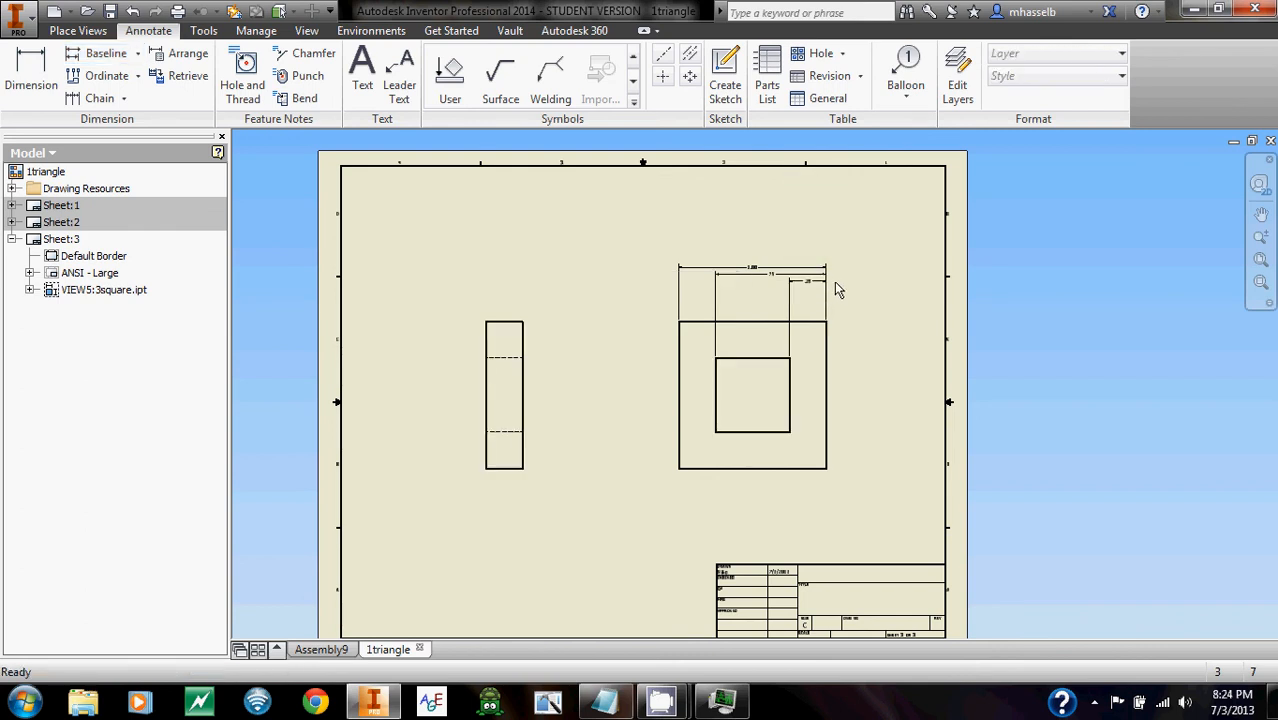
- Start ordinate dimensions on the square's front view, setting the origin at its outer upper-right corner
{"action": "left_click", "coordinate": [126, 80]}
{"action": "left_click", "coordinate": [738, 380]}
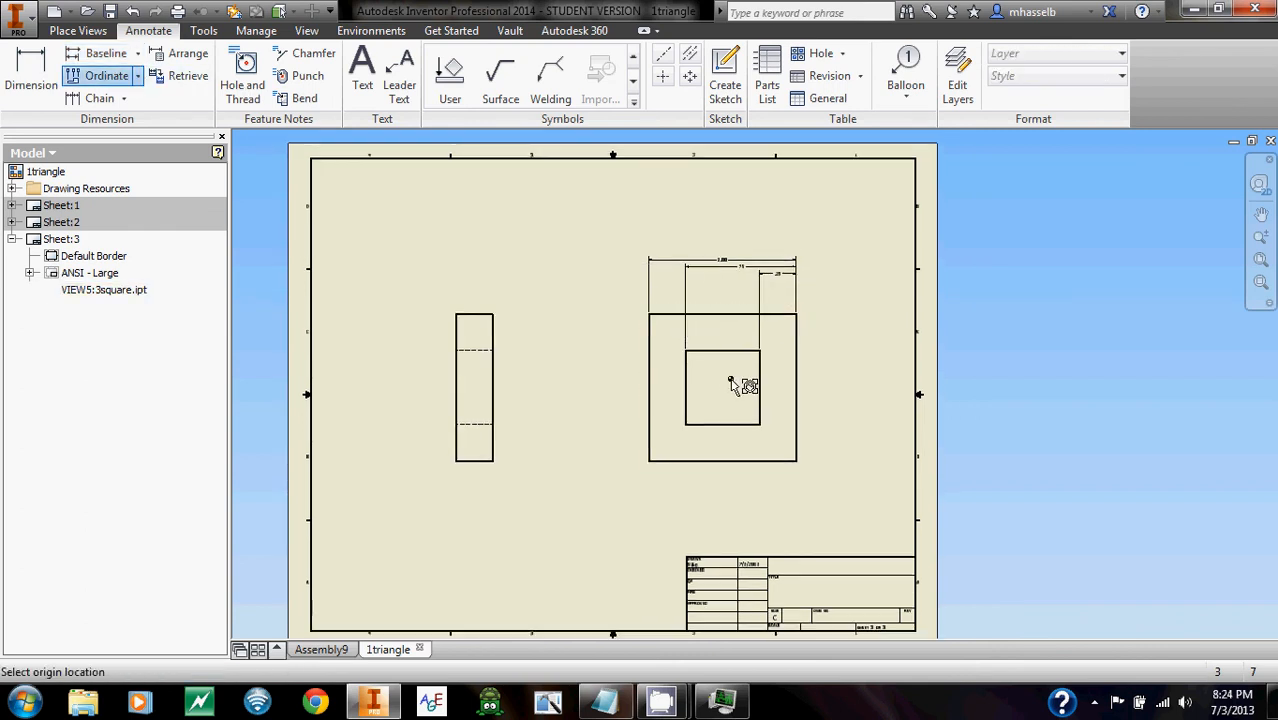
{"action": "scroll", "coordinate": [806, 311], "scroll_direction": "up", "scroll_amount": 10}
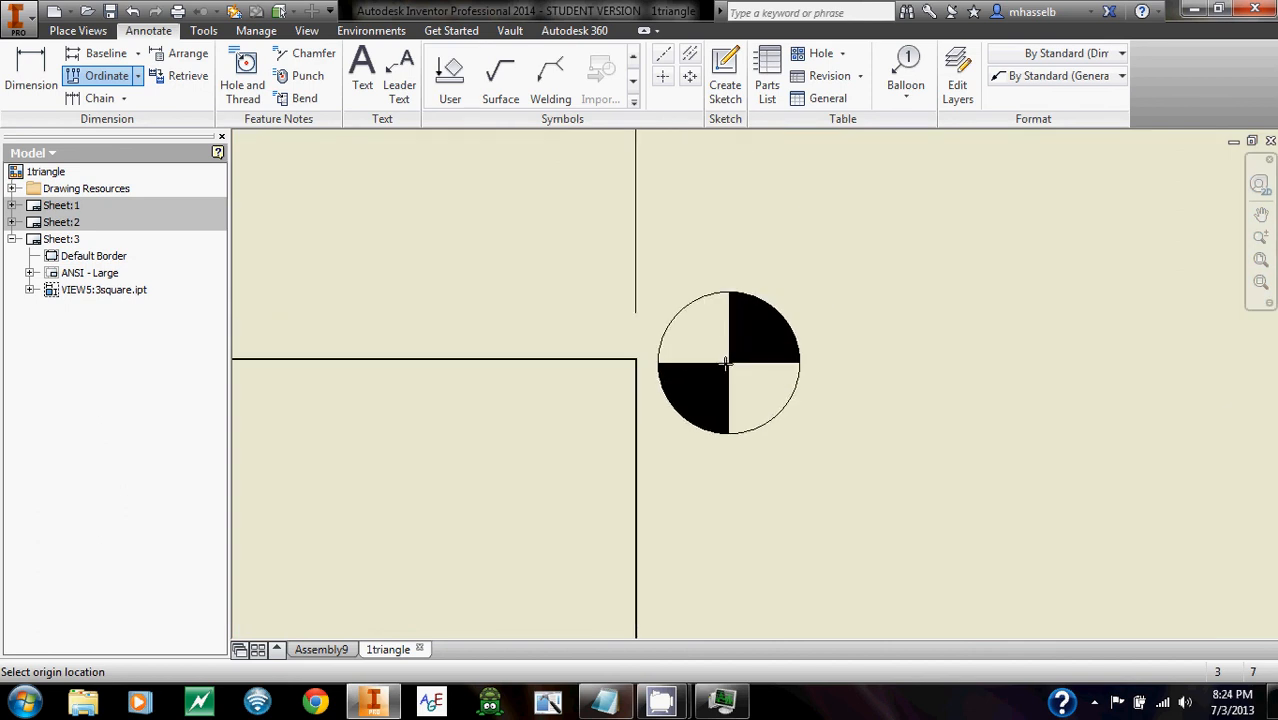
{"action": "left_click", "coordinate": [563, 354]}
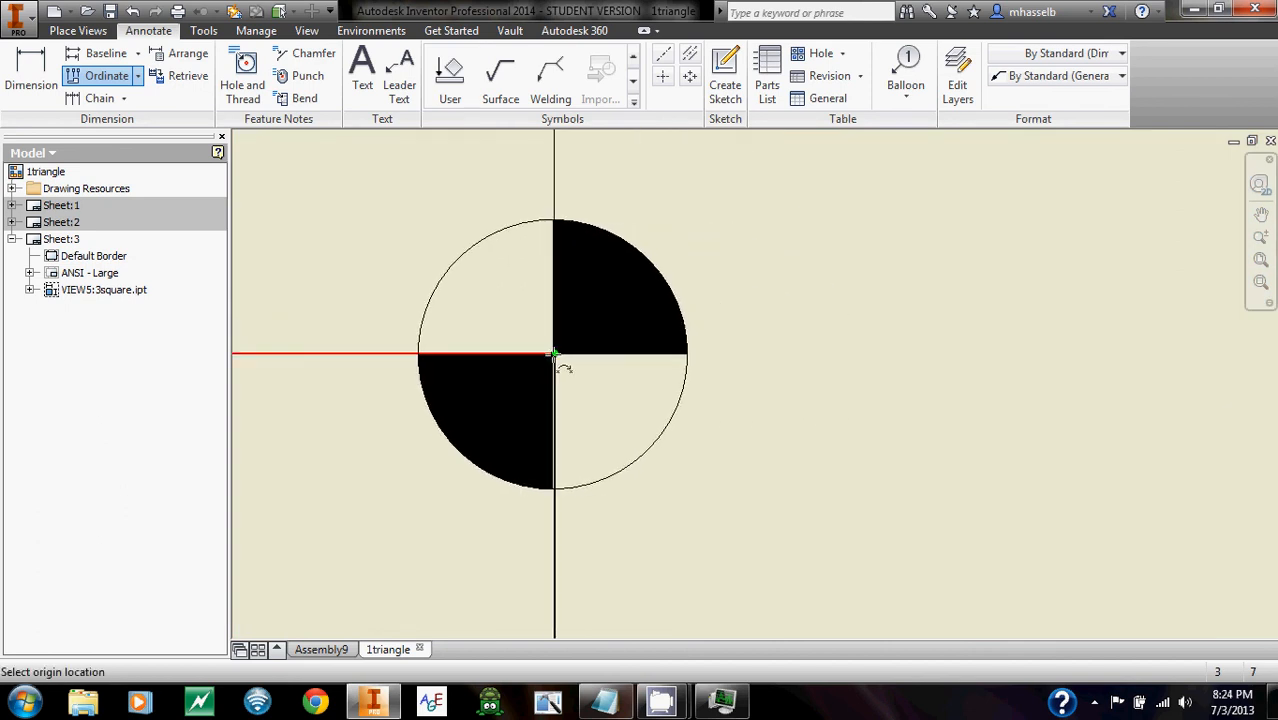
{"action": "scroll", "coordinate": [560, 372], "scroll_direction": "down", "scroll_amount": 5}
{"action": "scroll", "coordinate": [559, 379], "scroll_direction": "down", "scroll_amount": 5}
{"action": "middle_click_drag", "start_coordinate": [564, 381], "coordinate": [668, 259]}
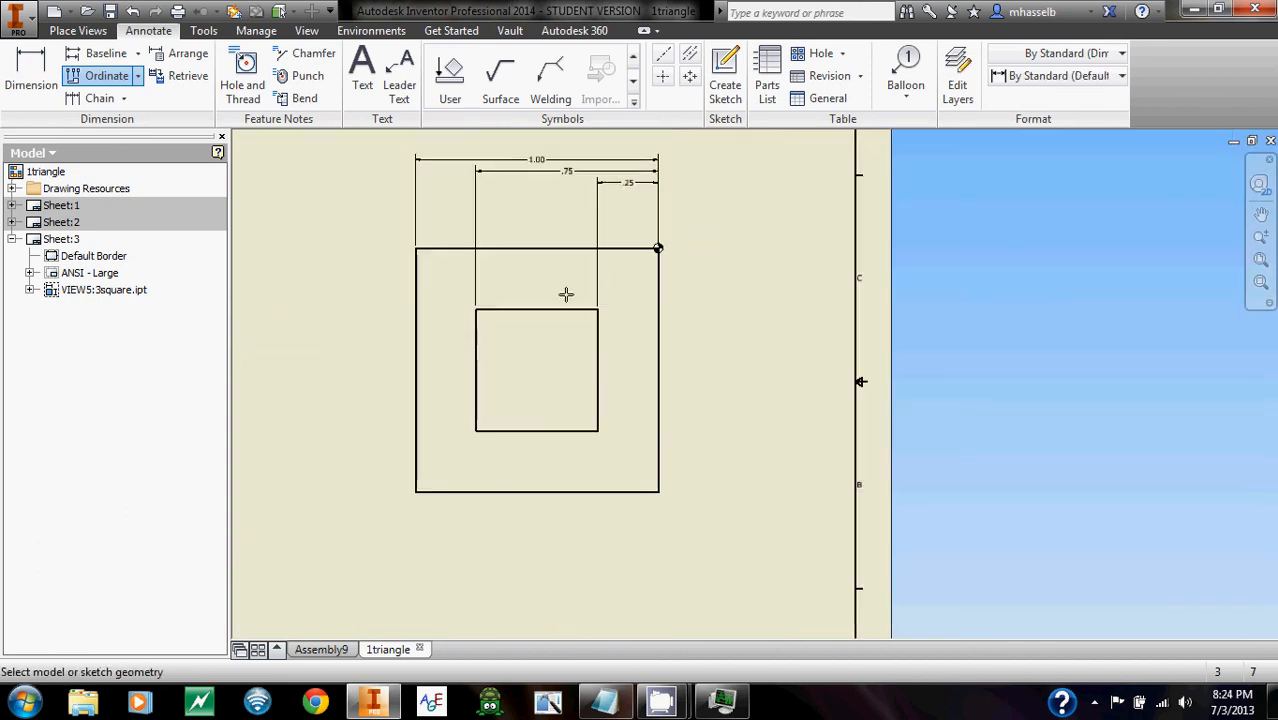
- Create ordinate dimensions for the inner square's two horizontal edges and the outer bottom edge, placed to the right of the view
{"action": "left_click", "coordinate": [554, 430]}
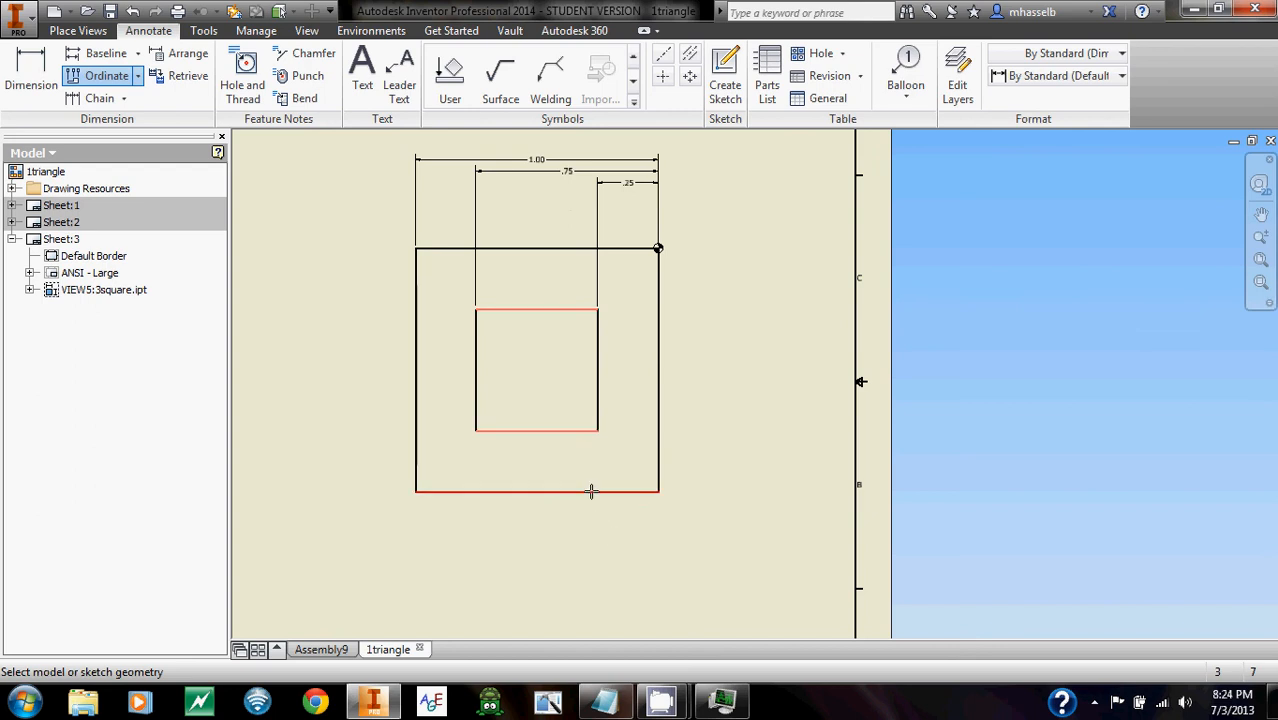
{"action": "right_click", "coordinate": [740, 455]}
{"action": "left_click", "coordinate": [785, 452]}
{"action": "left_click", "coordinate": [730, 414]}
{"action": "right_click", "coordinate": [735, 413]}
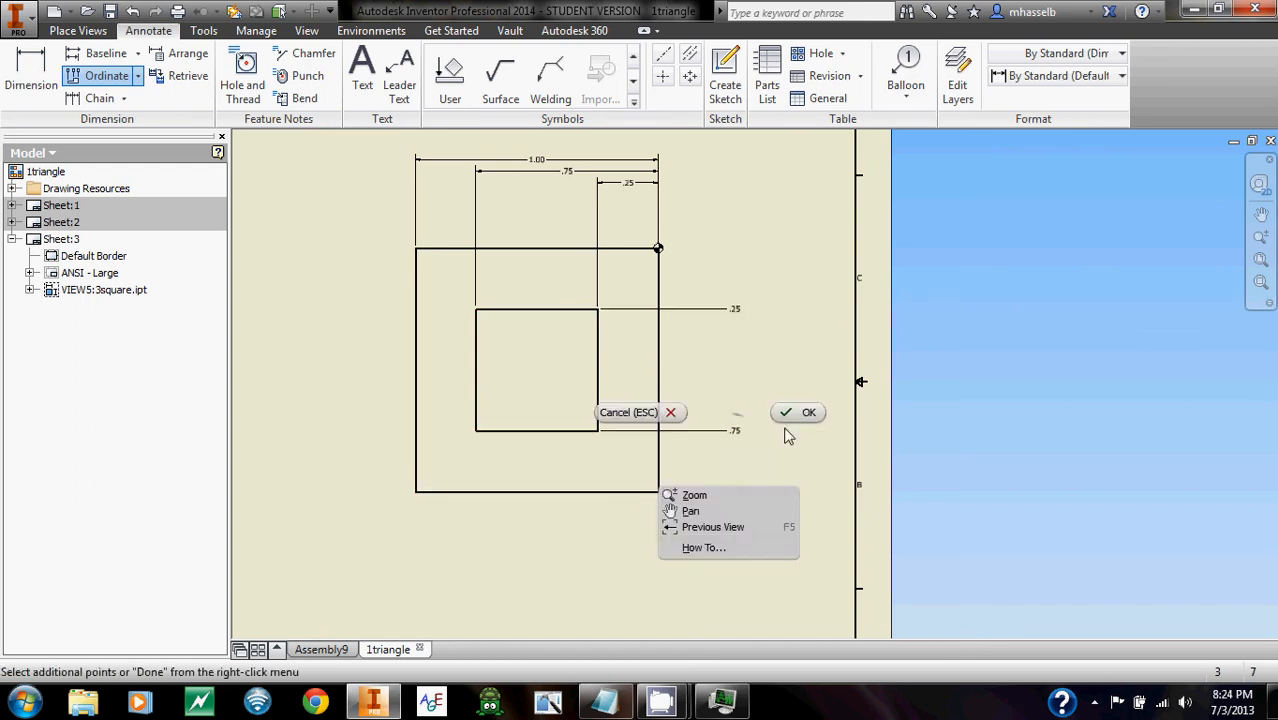
{"action": "left_click", "coordinate": [793, 414]}
{"action": "scroll", "coordinate": [740, 387], "scroll_direction": "up", "scroll_amount": 5}
{"action": "middle_click_drag", "start_coordinate": [738, 360], "coordinate": [741, 309]}
{"action": "scroll", "coordinate": [740, 307], "scroll_direction": "down", "scroll_amount": 3}
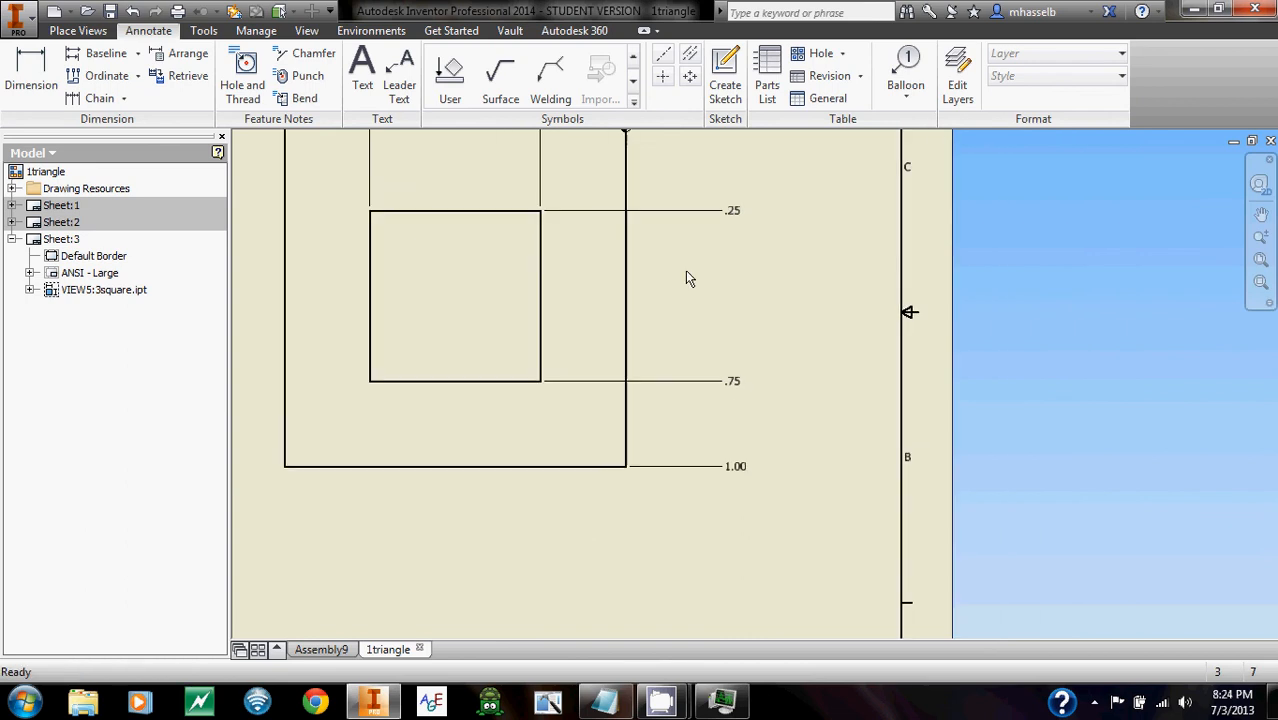
{"action": "scroll", "coordinate": [556, 297], "scroll_direction": "down", "scroll_amount": 2}
- Create chain dimensions across all four vertical edges of the square's front view, placed below the view
{"action": "left_click", "coordinate": [97, 98]}
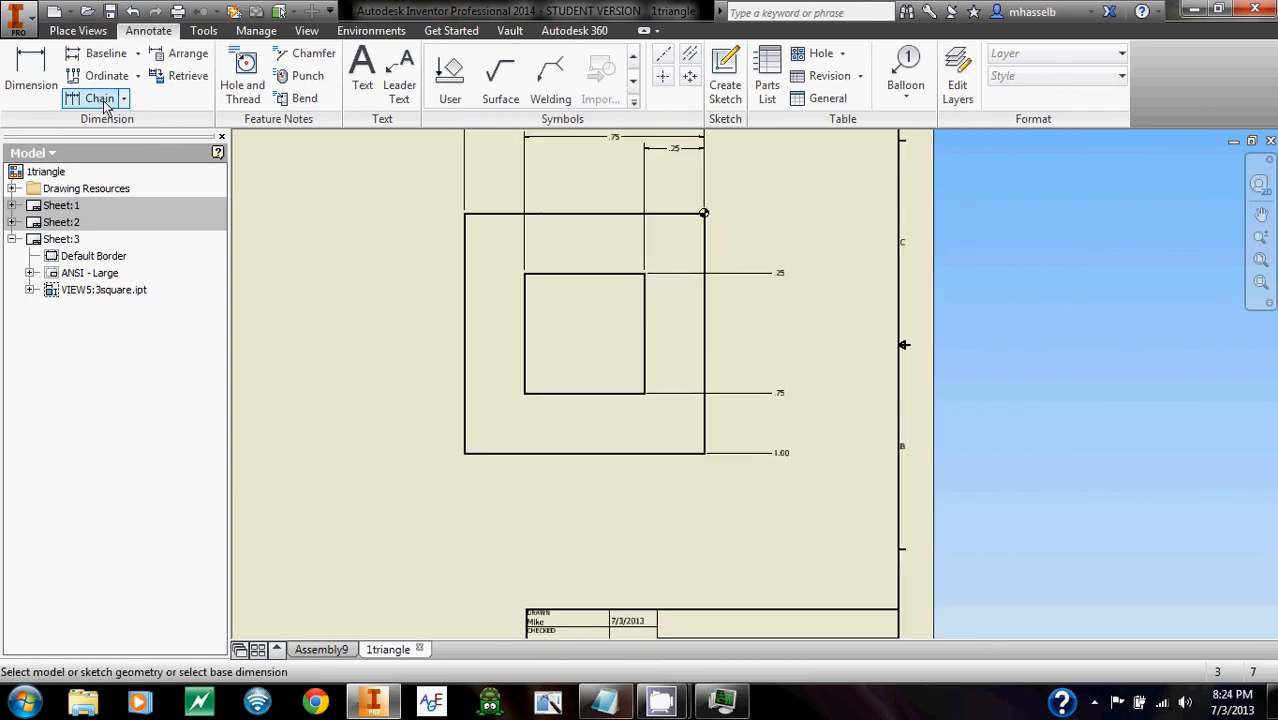
{"action": "left_click", "coordinate": [706, 434]}
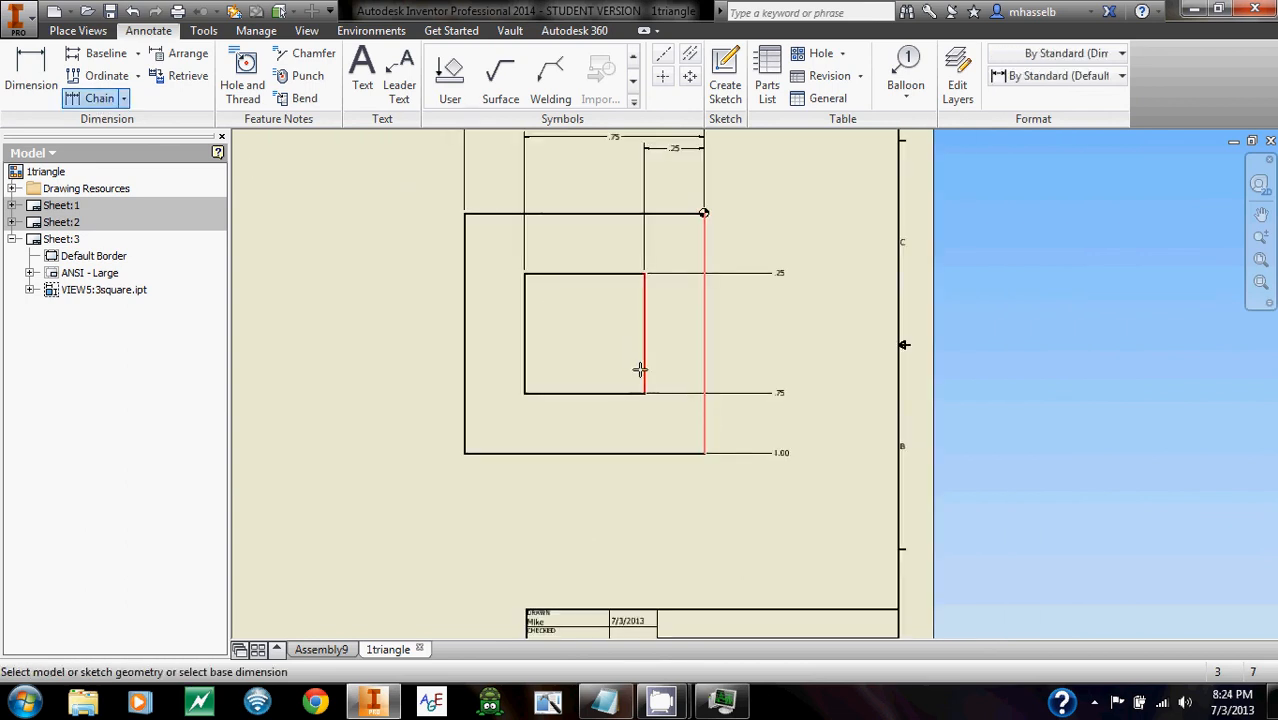
{"action": "left_click", "coordinate": [527, 358]}
{"action": "left_click", "coordinate": [465, 364]}
{"action": "right_click", "coordinate": [604, 507]}
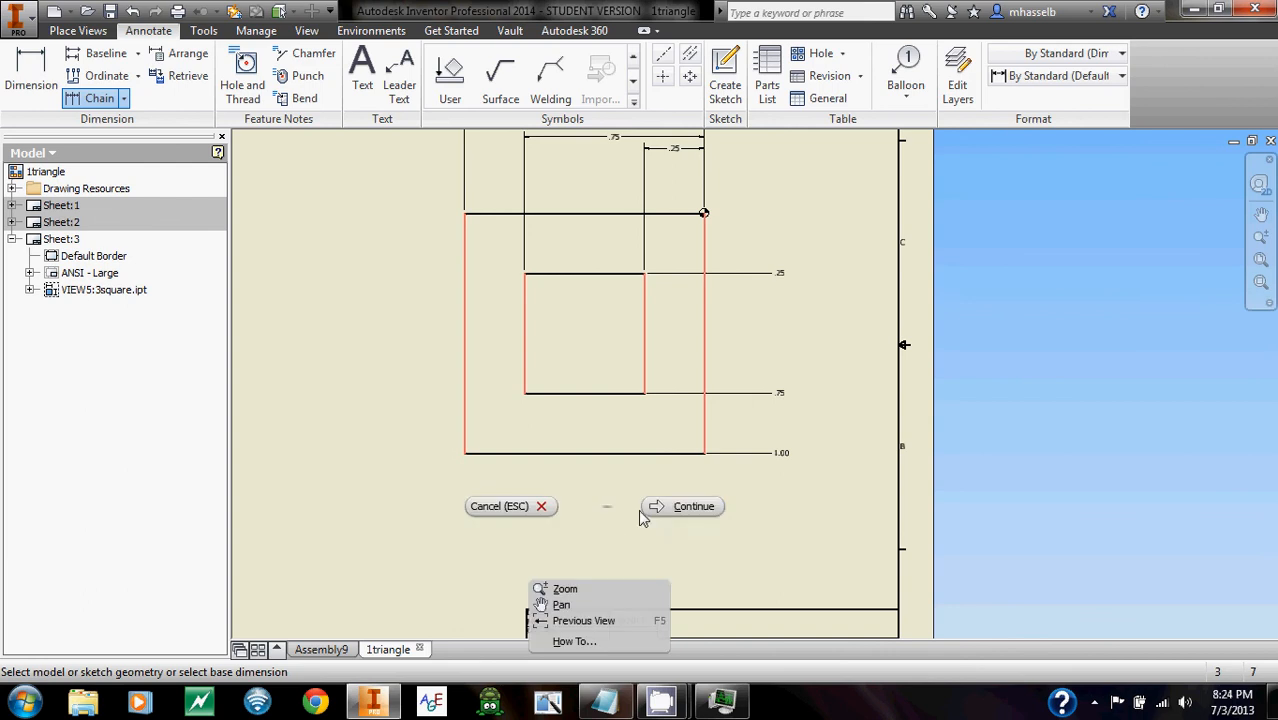
{"action": "left_click", "coordinate": [660, 507]}
{"action": "left_click", "coordinate": [610, 538]}
{"action": "middle_click_drag", "start_coordinate": [591, 491], "coordinate": [650, 499]}
{"action": "right_click", "coordinate": [648, 500]}
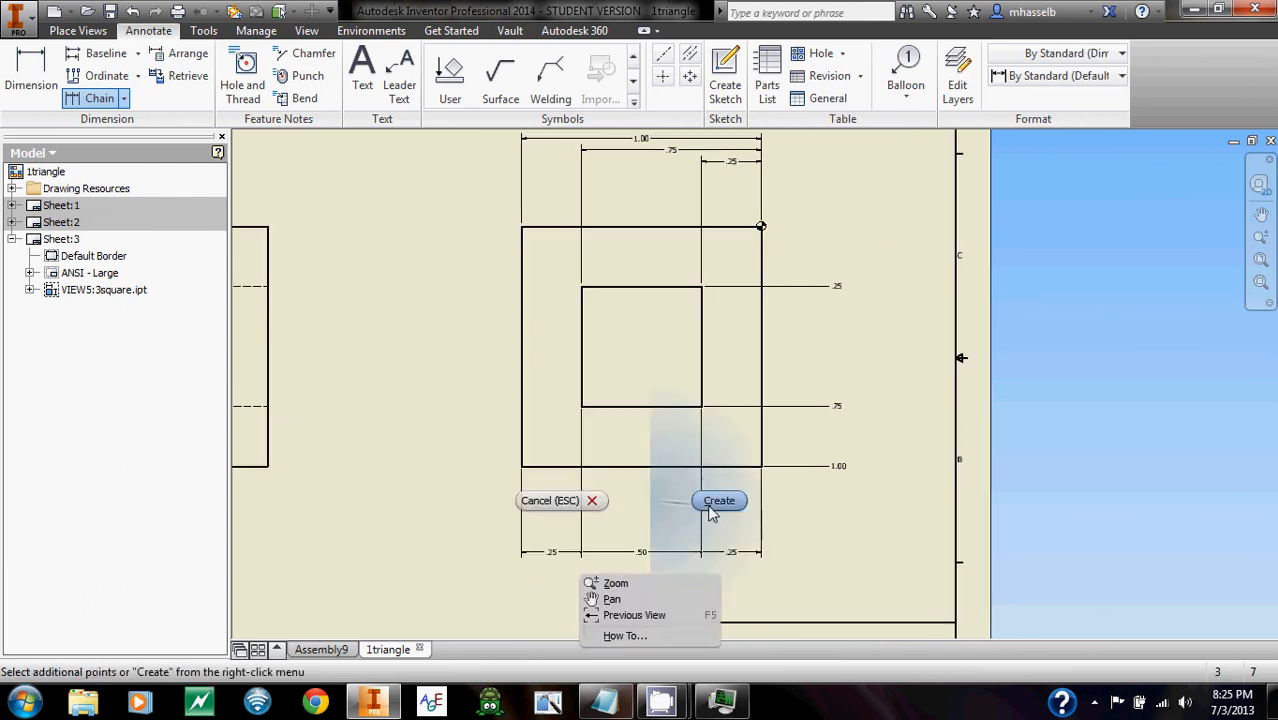
{"action": "left_click", "coordinate": [718, 501]}
{"action": "scroll", "coordinate": [793, 434], "scroll_direction": "down", "scroll_amount": 3}
{"action": "scroll", "coordinate": [807, 428], "scroll_direction": "up", "scroll_amount": 4}
{"action": "scroll", "coordinate": [736, 408], "scroll_direction": "down", "scroll_amount": 2}
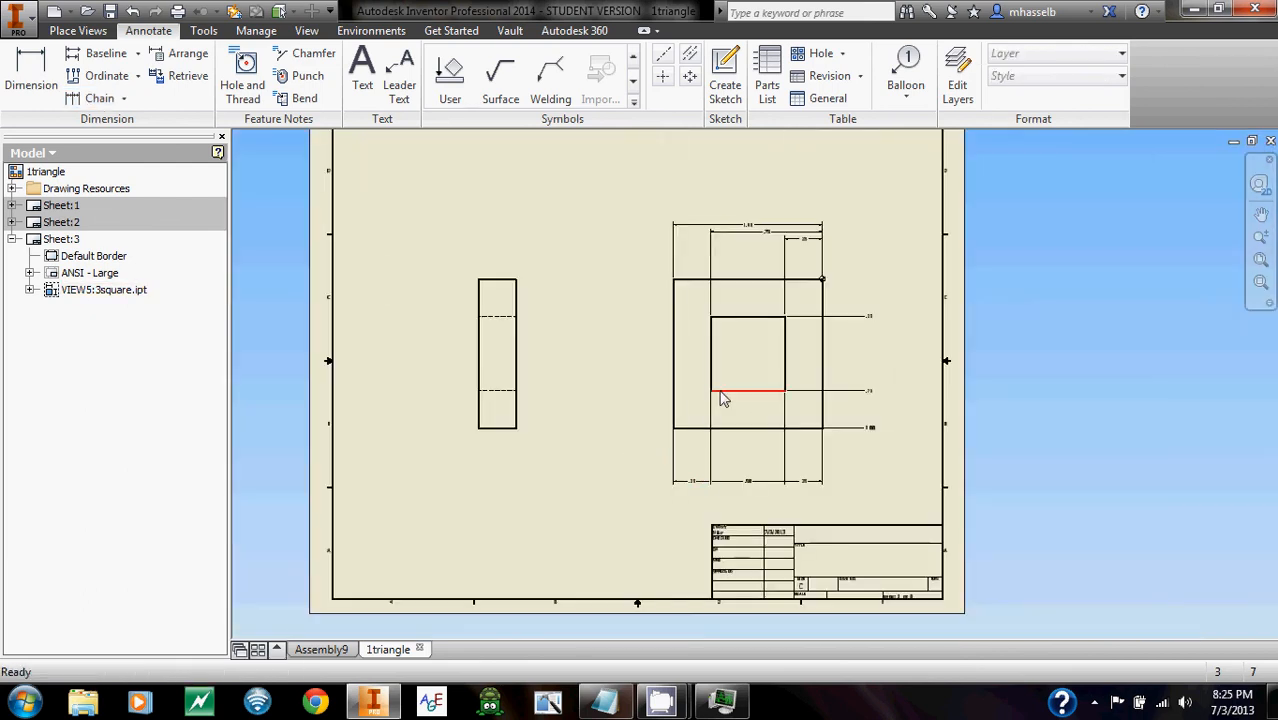
{"action": "middle_click_drag", "start_coordinate": [776, 357], "coordinate": [740, 413]}
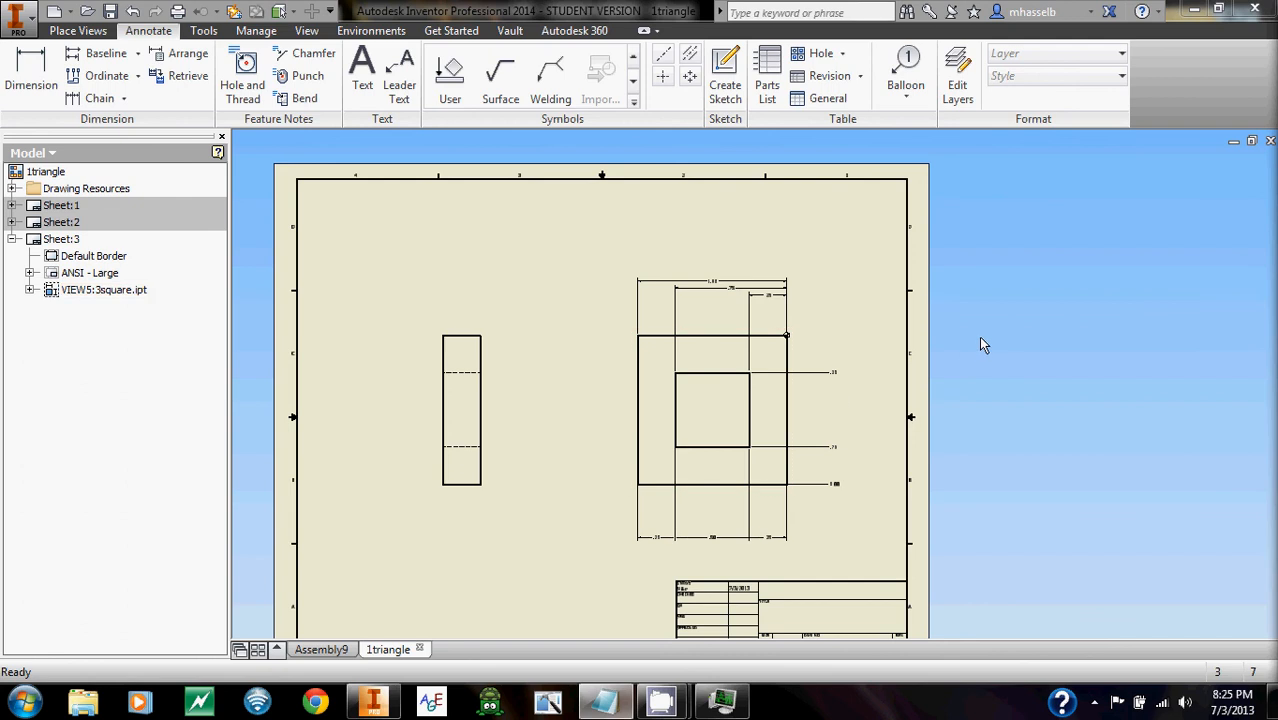
{"action": "middle_click_drag", "start_coordinate": [981, 345], "coordinate": [978, 323]}
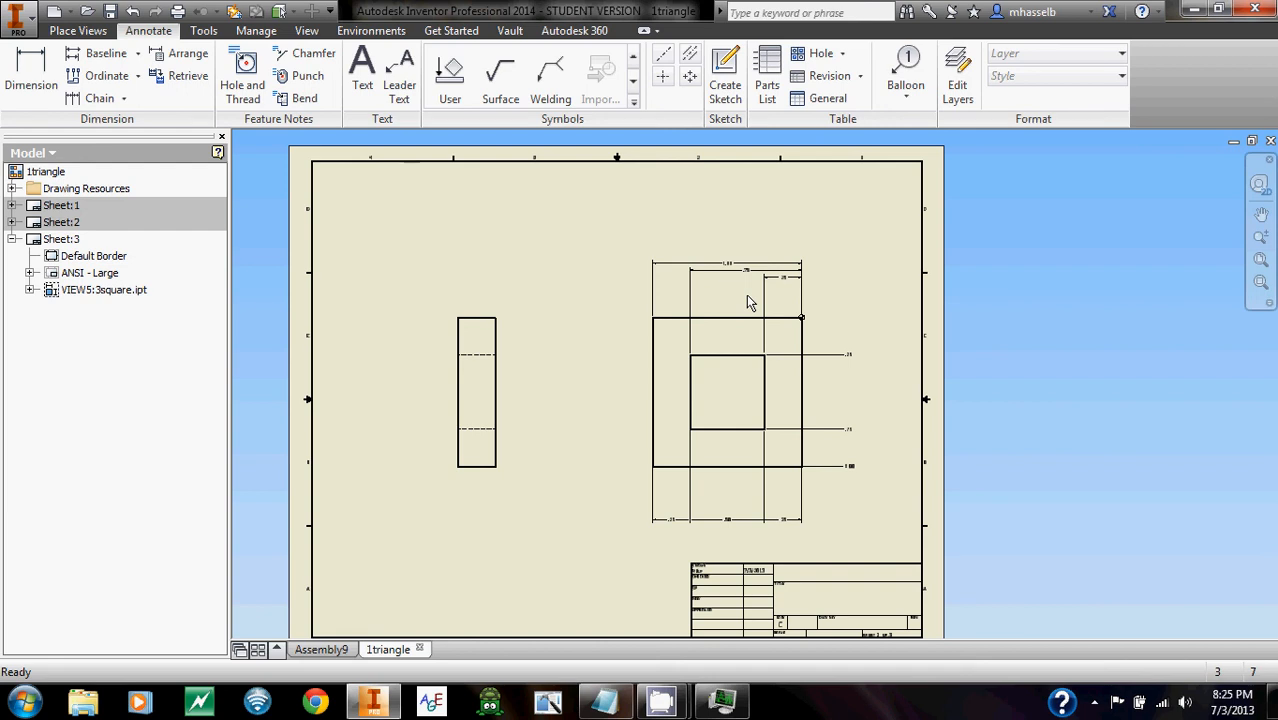
- Add a fourth sheet and load the FIRST logo assembly for a base view, resolving its missing stand.ipt reference with 0stand
{"action": "right_click", "coordinate": [581, 266]}
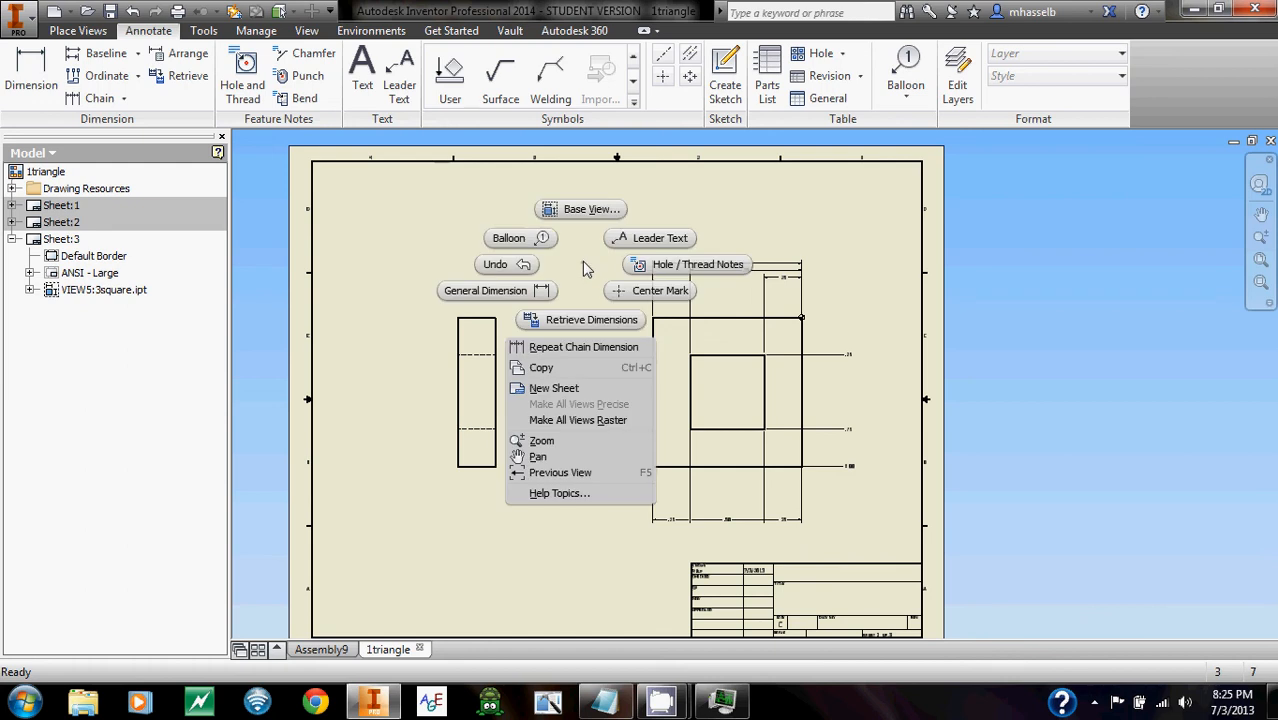
{"action": "left_click", "coordinate": [574, 388]}
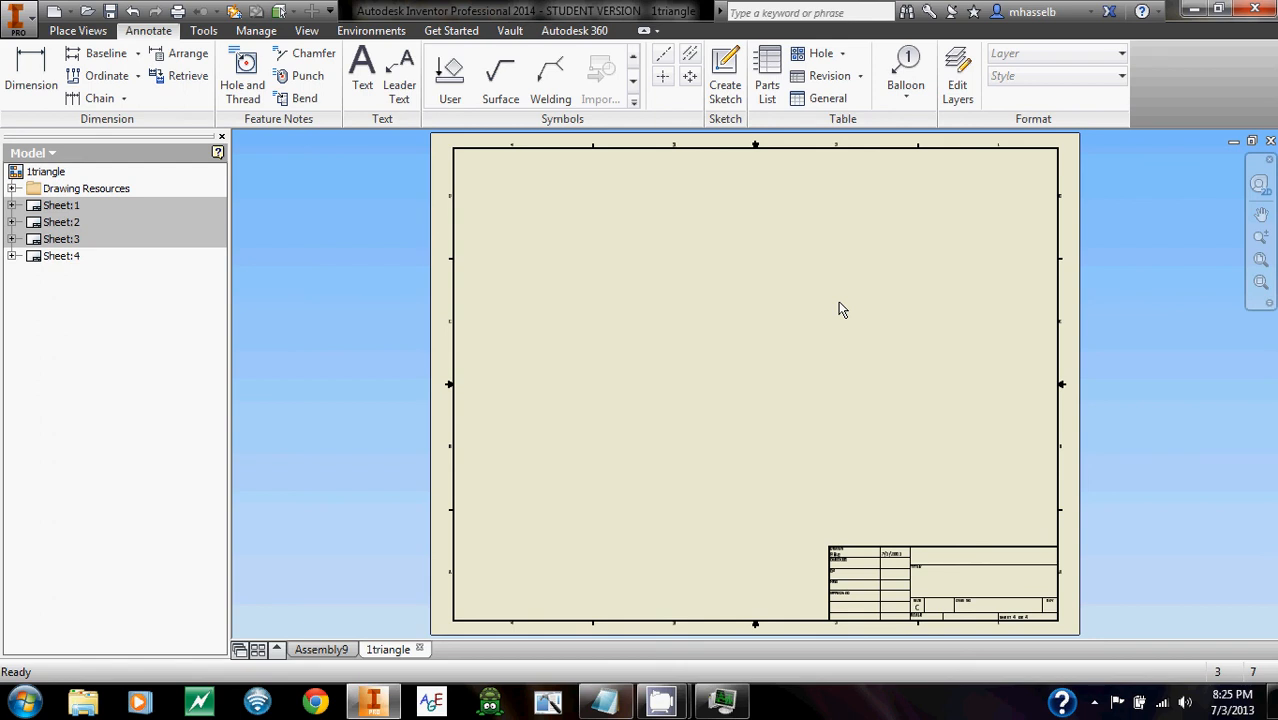
{"action": "left_click", "coordinate": [77, 30]}
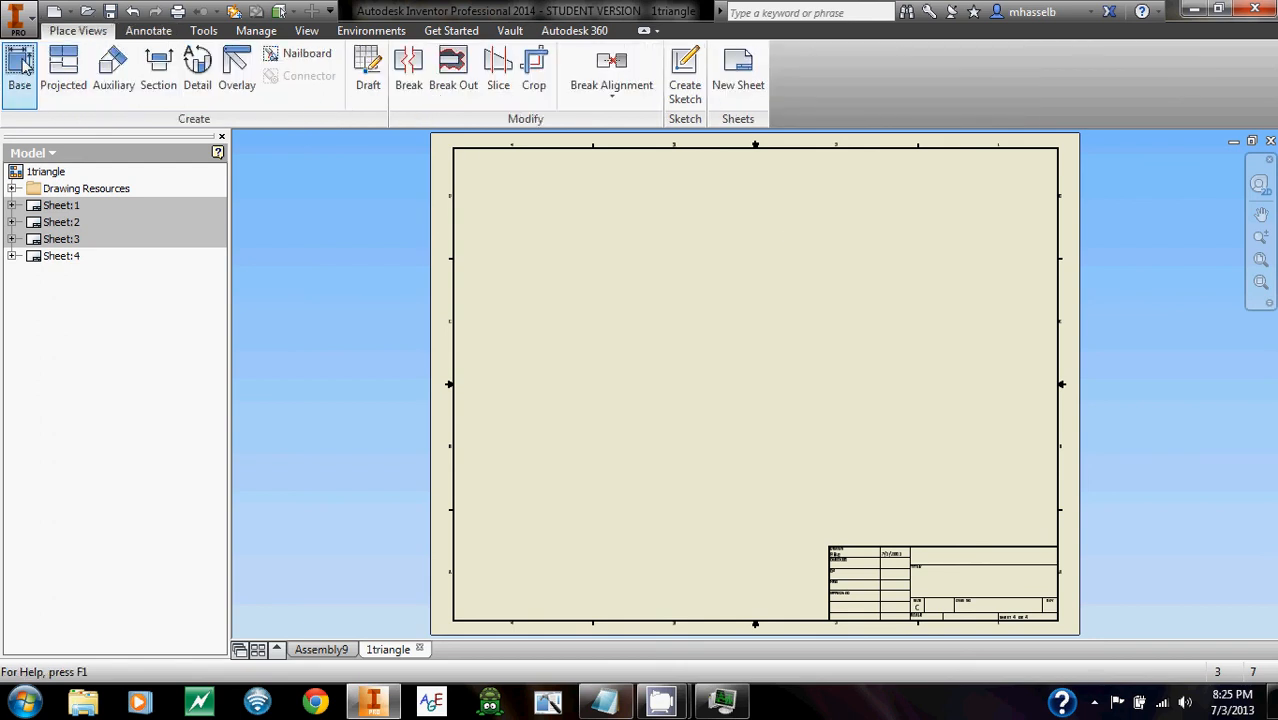
{"action": "left_click", "coordinate": [19, 68]}
{"action": "left_click", "coordinate": [428, 268]}
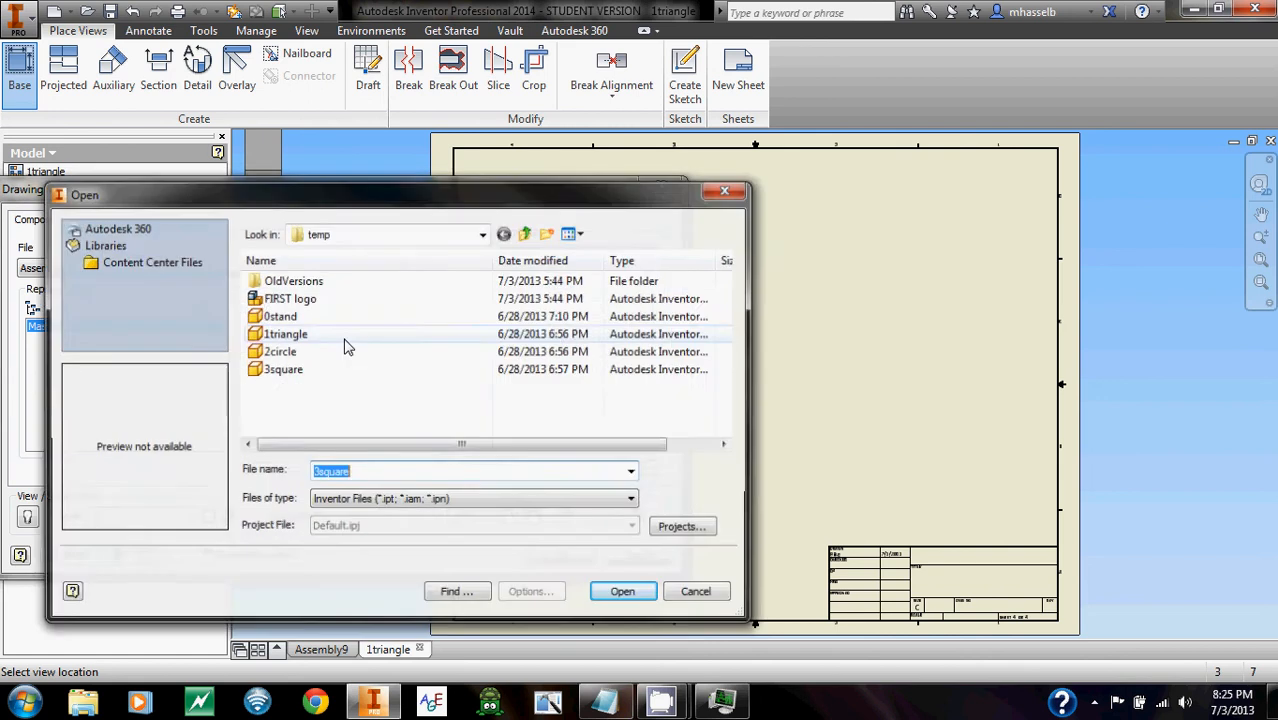
{"action": "left_click", "coordinate": [287, 298]}
{"action": "left_click", "coordinate": [622, 593]}
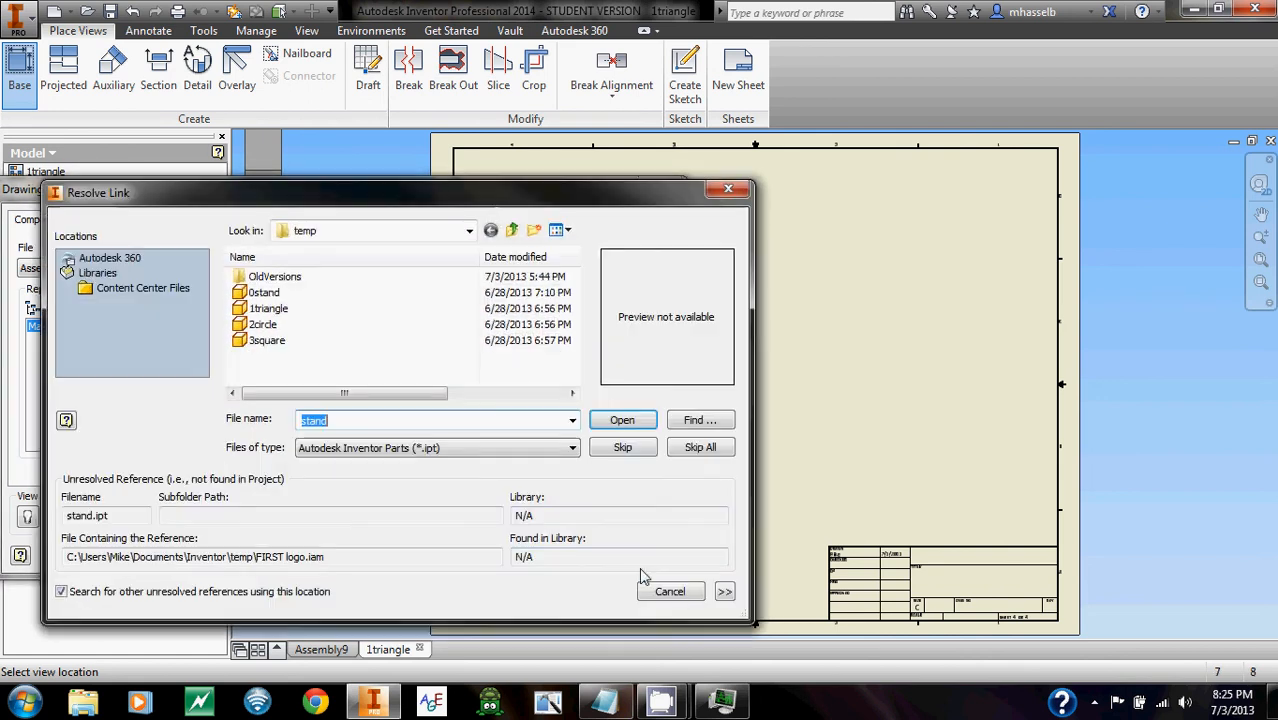
{"action": "left_click", "coordinate": [308, 294]}
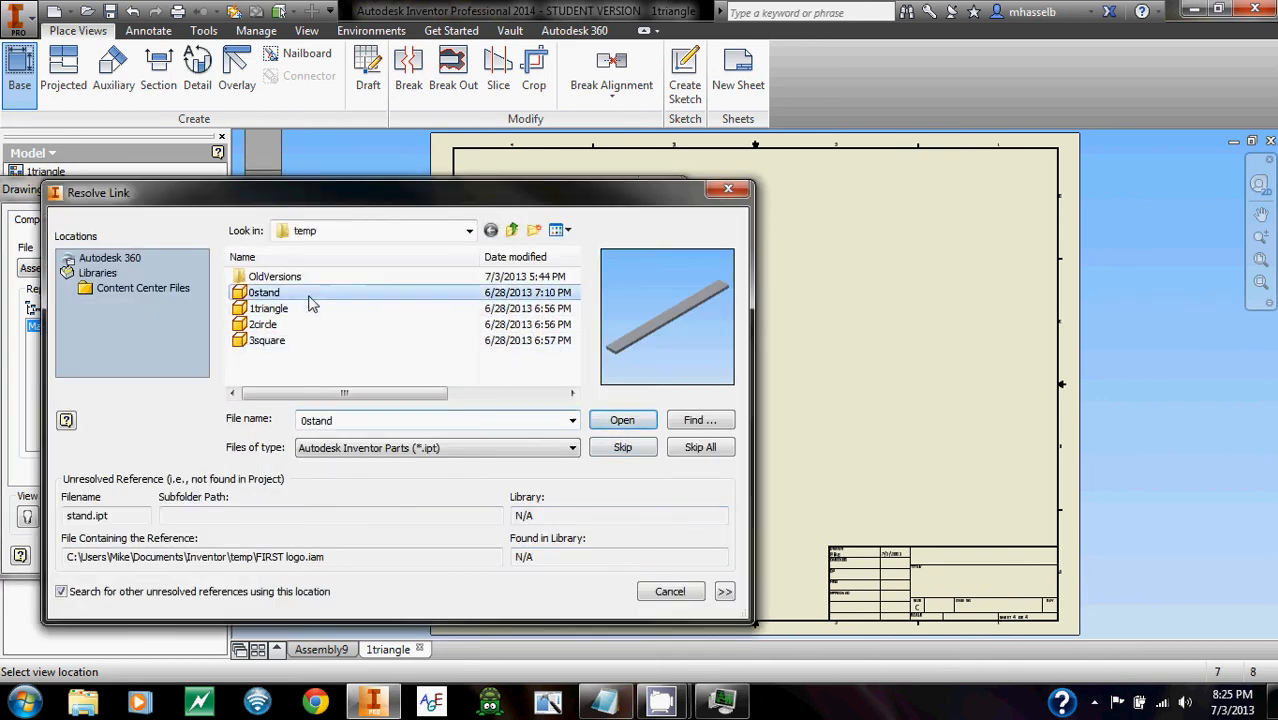
{"action": "left_click", "coordinate": [622, 420]}
- Place a single Iso Top Right view of the FIRST logo assembly in the middle of the sheet
{"action": "left_click", "coordinate": [556, 339]}
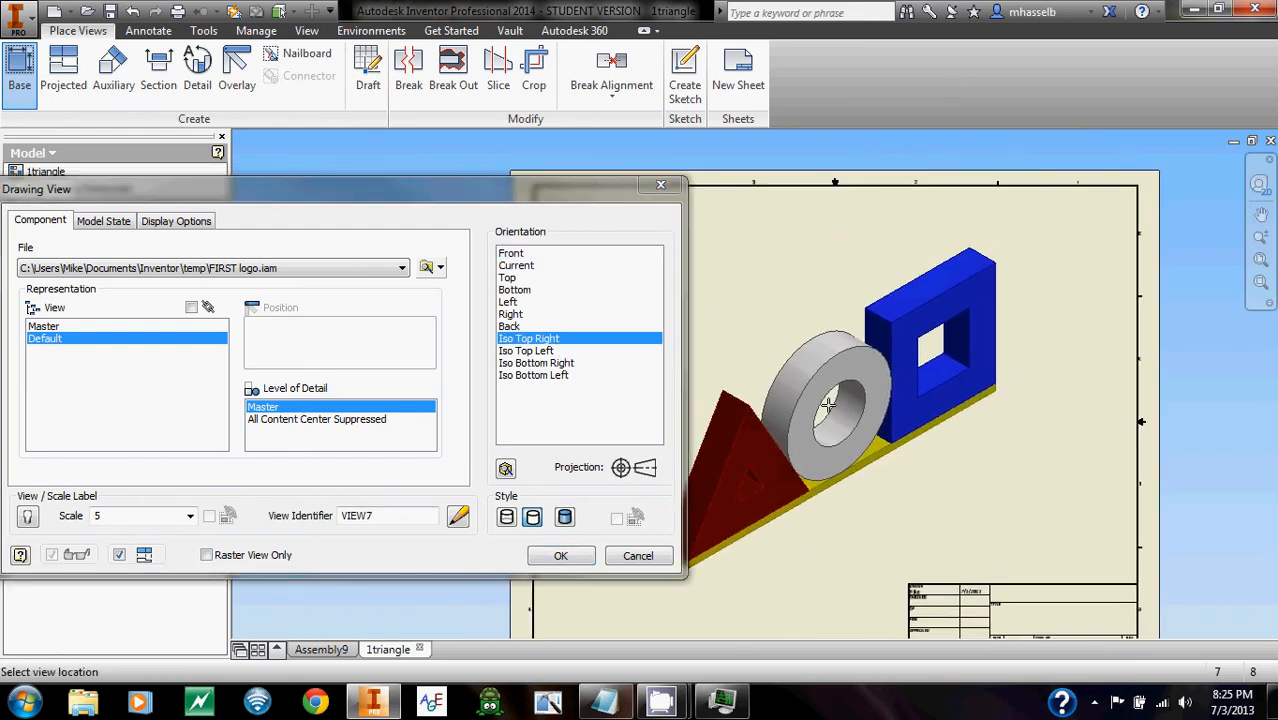
{"action": "left_click", "coordinate": [838, 408]}
{"action": "right_click", "coordinate": [912, 468]}
{"action": "left_click", "coordinate": [980, 482]}
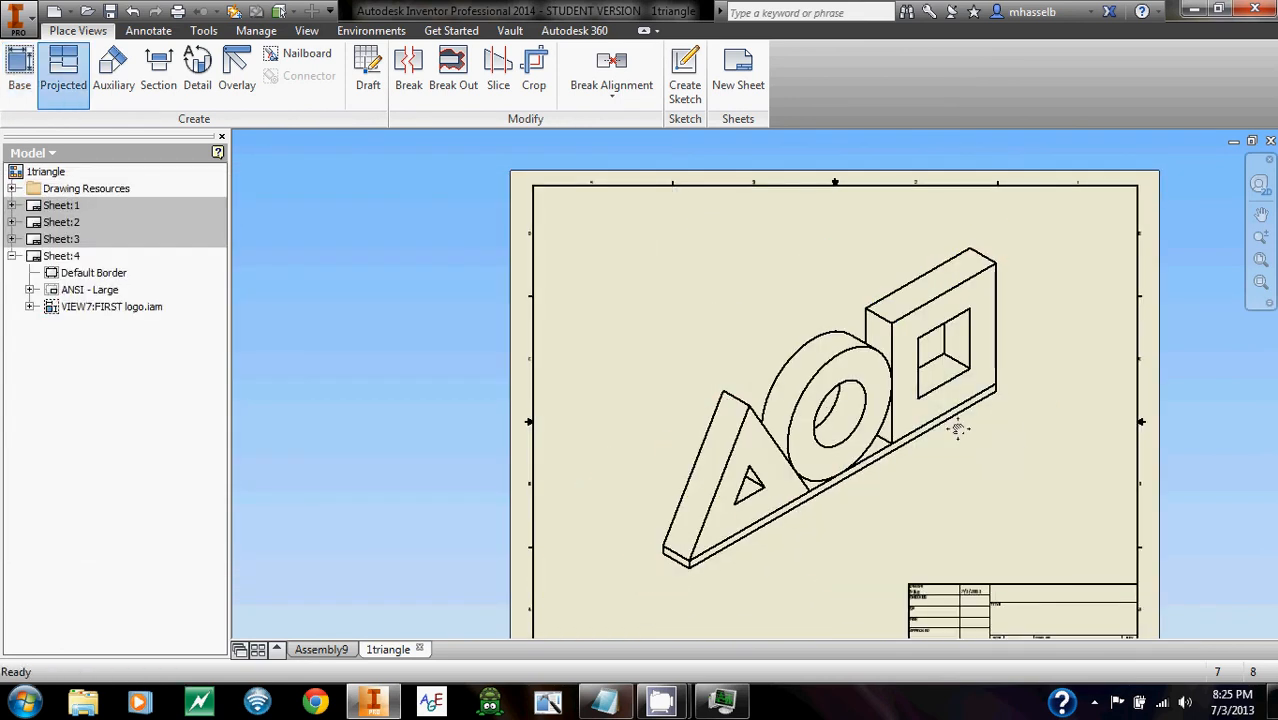
{"action": "middle_click_drag", "start_coordinate": [1000, 437], "coordinate": [782, 351]}
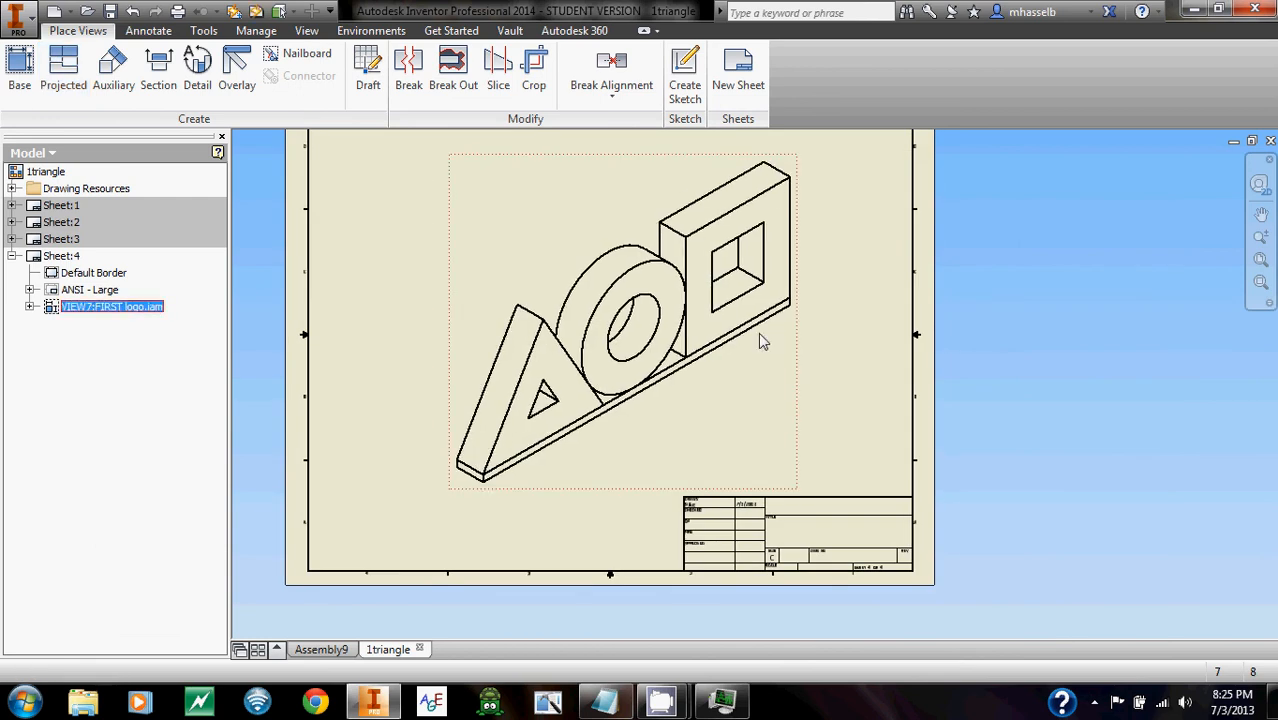
- Create a structured parts list of the FIRST logo assembly and place it in the upper-left corner of the sheet border
{"action": "left_click", "coordinate": [148, 30]}
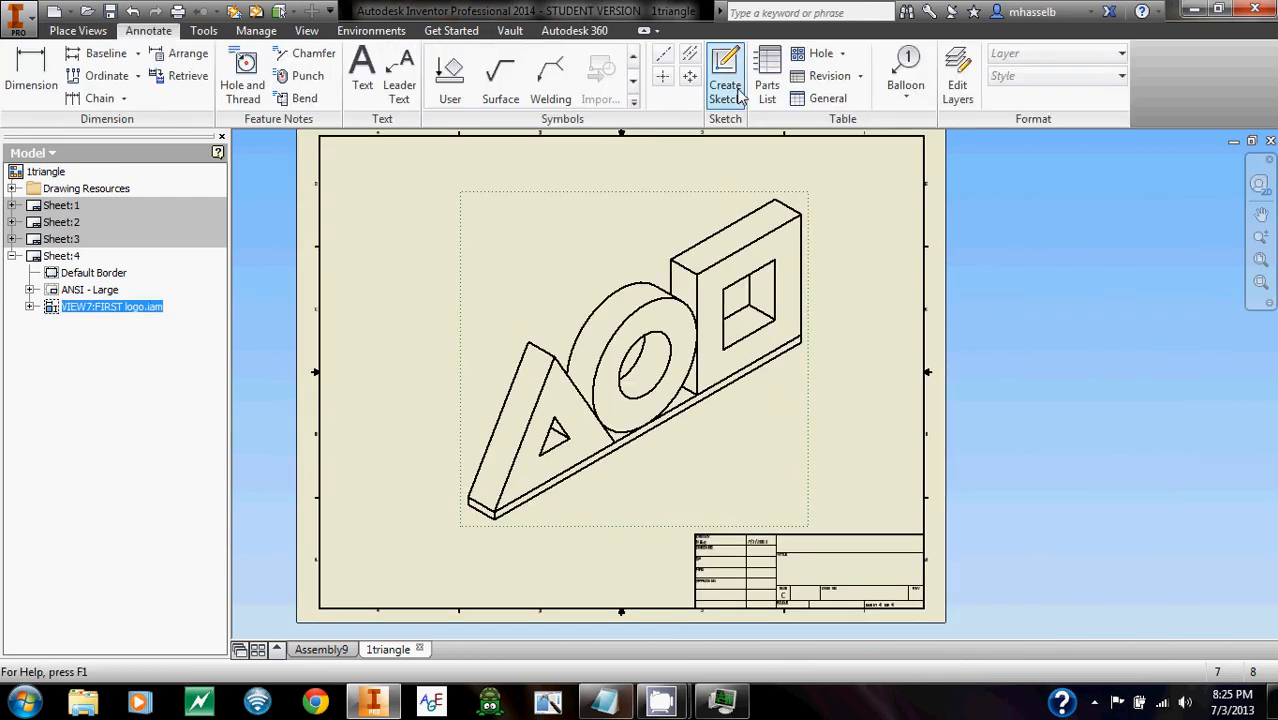
{"action": "left_click", "coordinate": [767, 78]}
{"action": "middle_click_drag", "start_coordinate": [713, 370], "coordinate": [793, 378]}
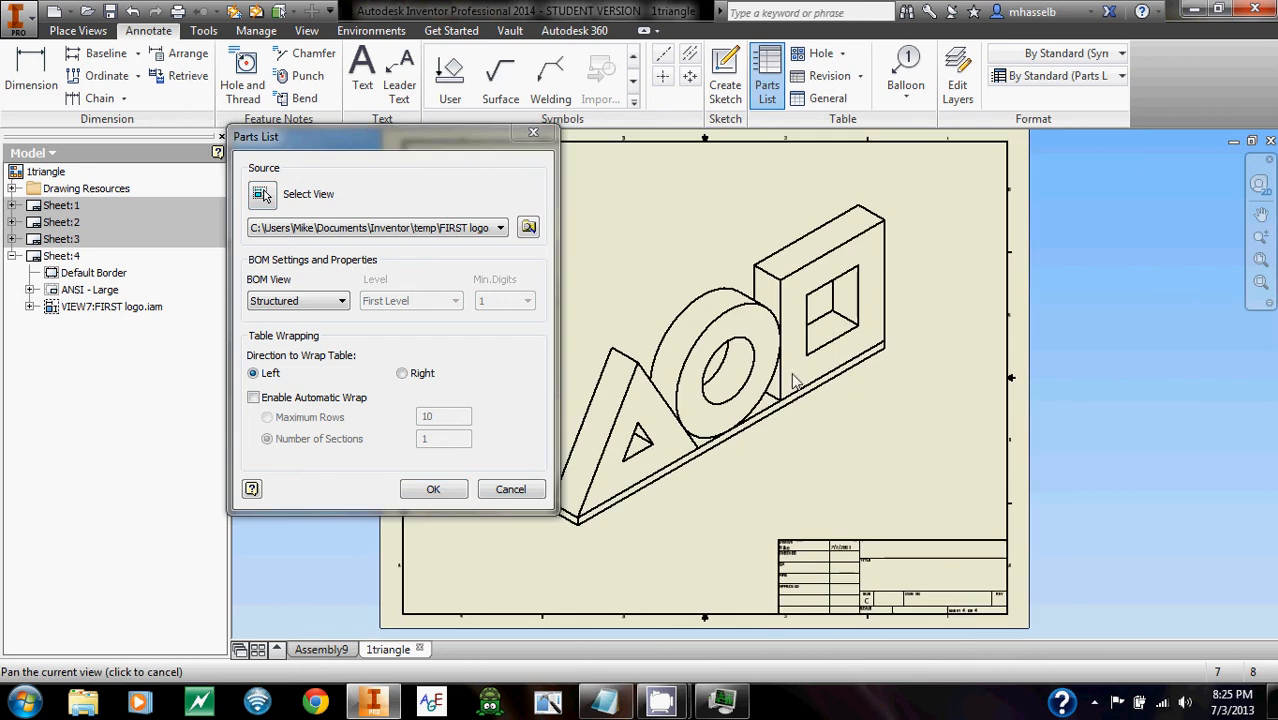
{"action": "left_click", "coordinate": [433, 489]}
{"action": "scroll", "coordinate": [665, 340], "scroll_direction": "down", "scroll_amount": 2}
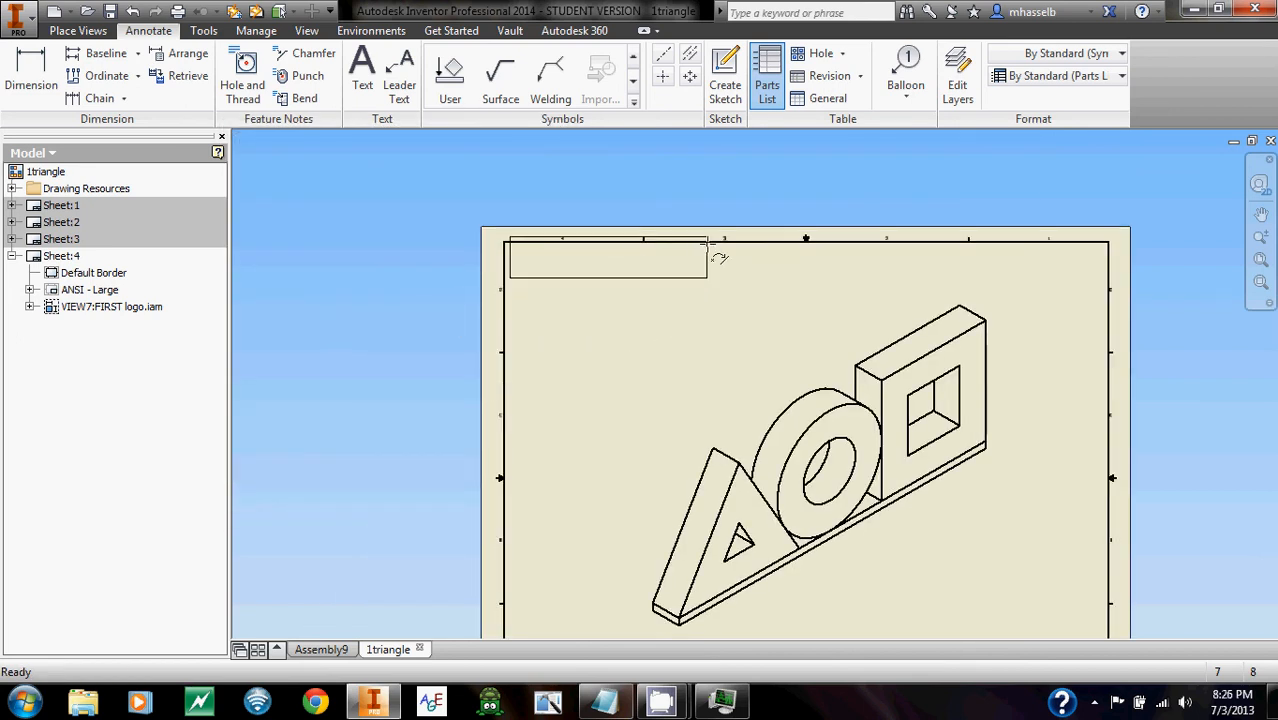
{"action": "left_click", "coordinate": [712, 260]}
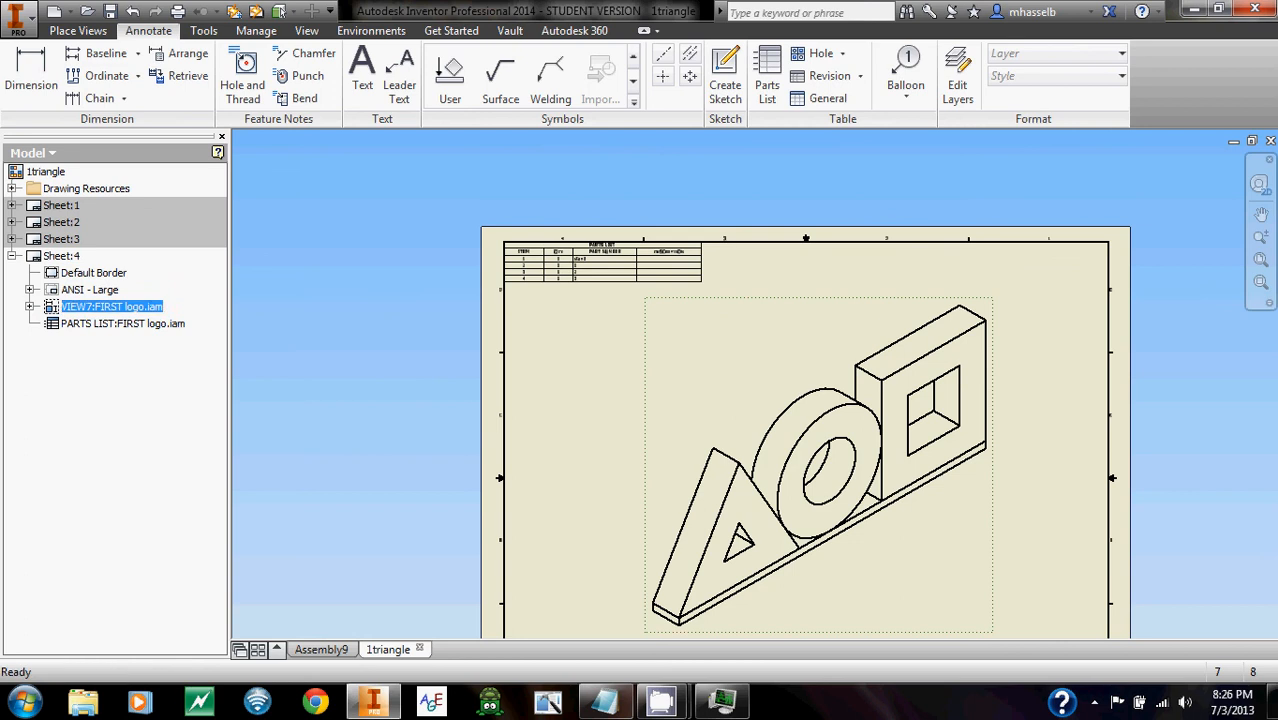
- Examine the item, quantity, part number and description columns of the parts list
{"action": "scroll", "coordinate": [788, 257], "scroll_direction": "down", "scroll_amount": 3}
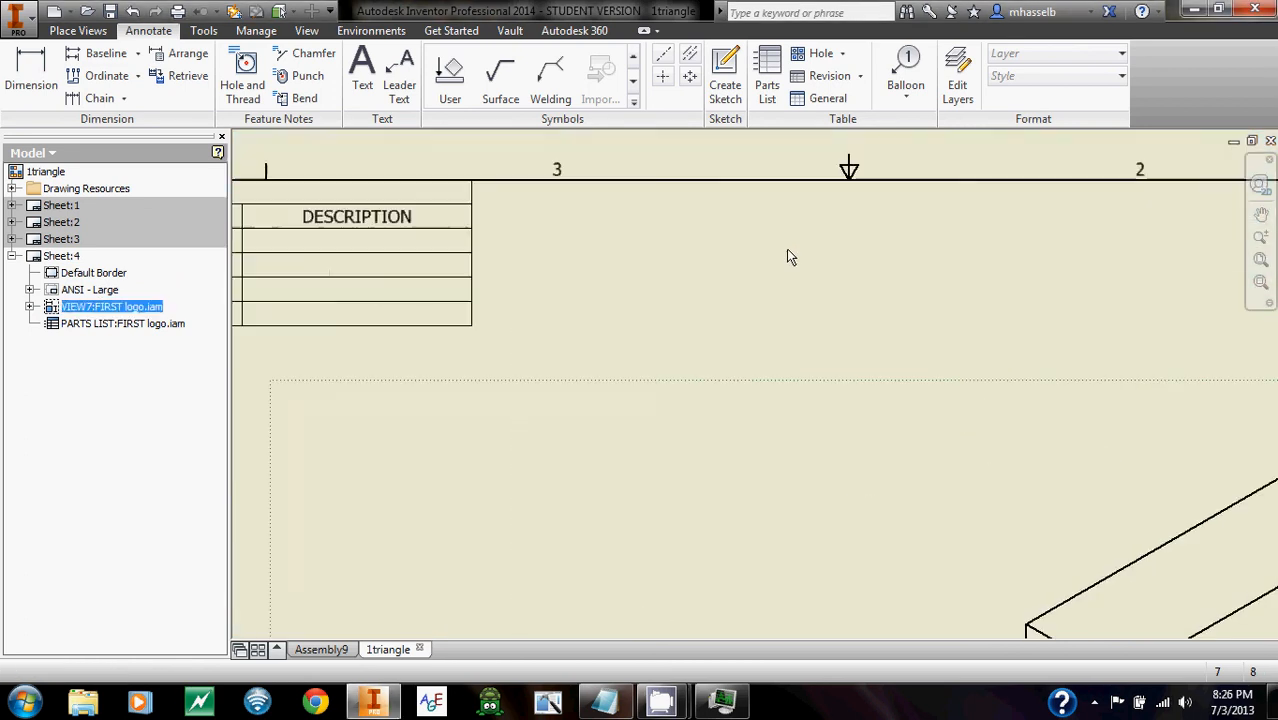
{"action": "scroll", "coordinate": [810, 263], "scroll_direction": "up", "scroll_amount": 1}
{"action": "middle_click_drag", "start_coordinate": [832, 272], "coordinate": [1172, 337]}
{"action": "middle_click_drag", "start_coordinate": [914, 337], "coordinate": [984, 348]}
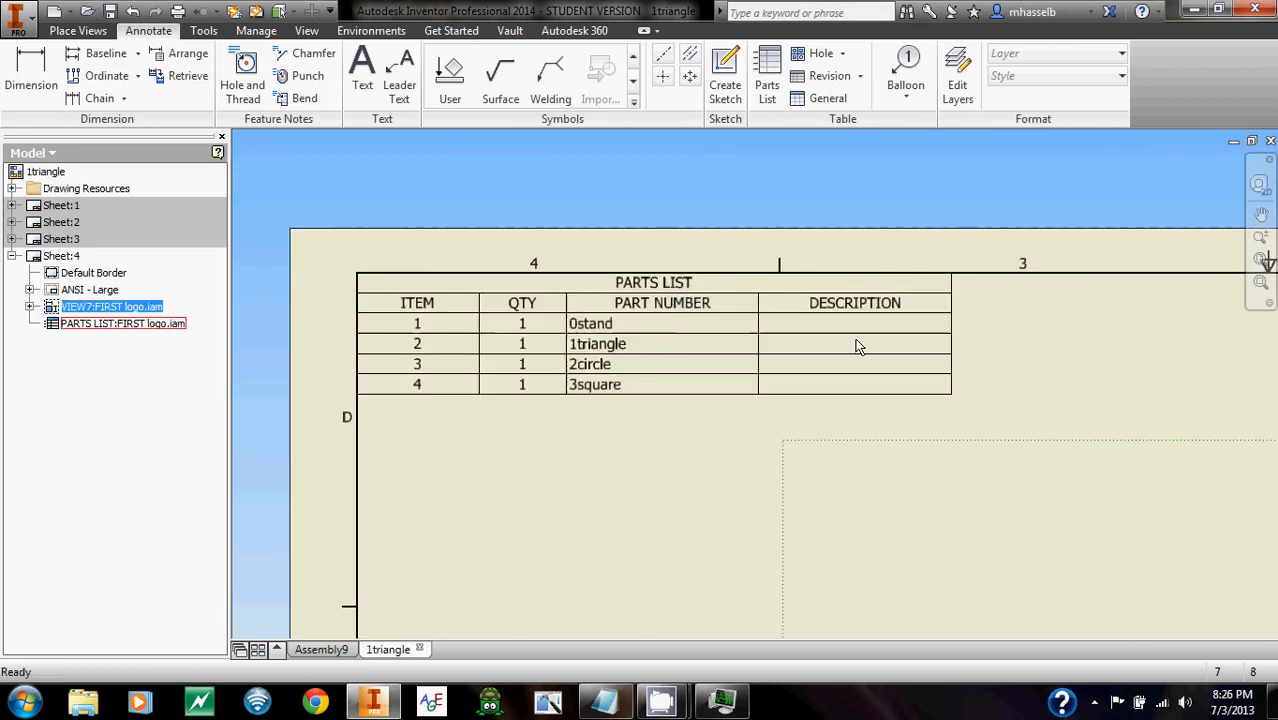
{"action": "middle_click_drag", "start_coordinate": [856, 341], "coordinate": [864, 319]}
{"action": "scroll", "coordinate": [674, 306], "scroll_direction": "down", "scroll_amount": 3}
{"action": "middle_click_drag", "start_coordinate": [658, 326], "coordinate": [896, 317]}
{"action": "scroll", "coordinate": [896, 317], "scroll_direction": "up", "scroll_amount": 1}
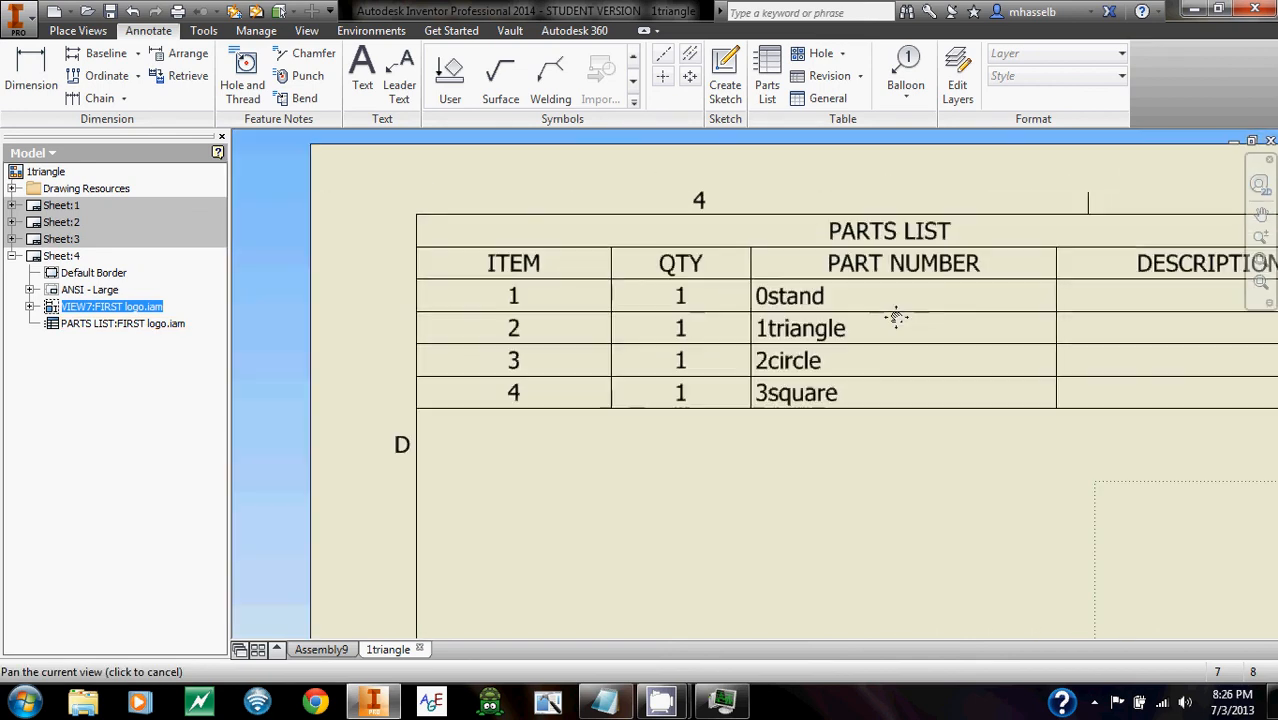
{"action": "middle_click_drag", "start_coordinate": [997, 395], "coordinate": [813, 331]}
- Add a balloon to the square in the isometric view, placed above and to the right of its upper corner
{"action": "scroll", "coordinate": [811, 331], "scroll_direction": "up", "scroll_amount": 6}
{"action": "middle_click_drag", "start_coordinate": [908, 388], "coordinate": [628, 191]}
{"action": "mouse_move", "coordinate": [952, 427]}
{"action": "middle_mouse_down"}
{"action": "mouse_move", "coordinate": [924, 371]}
{"action": "mouse_move", "coordinate": [1010, 378]}
{"action": "mouse_move", "coordinate": [921, 368]}
{"action": "mouse_move", "coordinate": [859, 419]}
{"action": "middle_mouse_up"}
{"action": "scroll", "coordinate": [922, 373], "scroll_direction": "up", "scroll_amount": 1}
{"action": "middle_click_drag", "start_coordinate": [966, 394], "coordinate": [936, 394]}
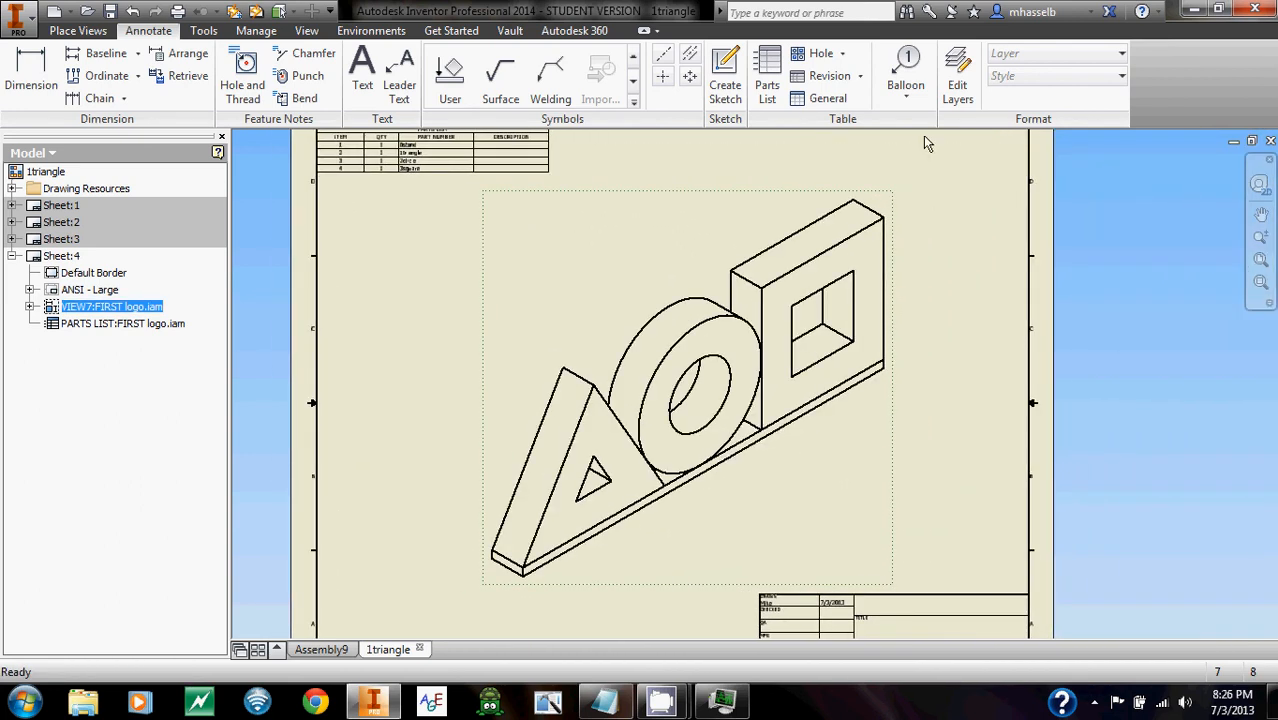
{"action": "left_click", "coordinate": [908, 70]}
{"action": "left_click", "coordinate": [882, 227]}
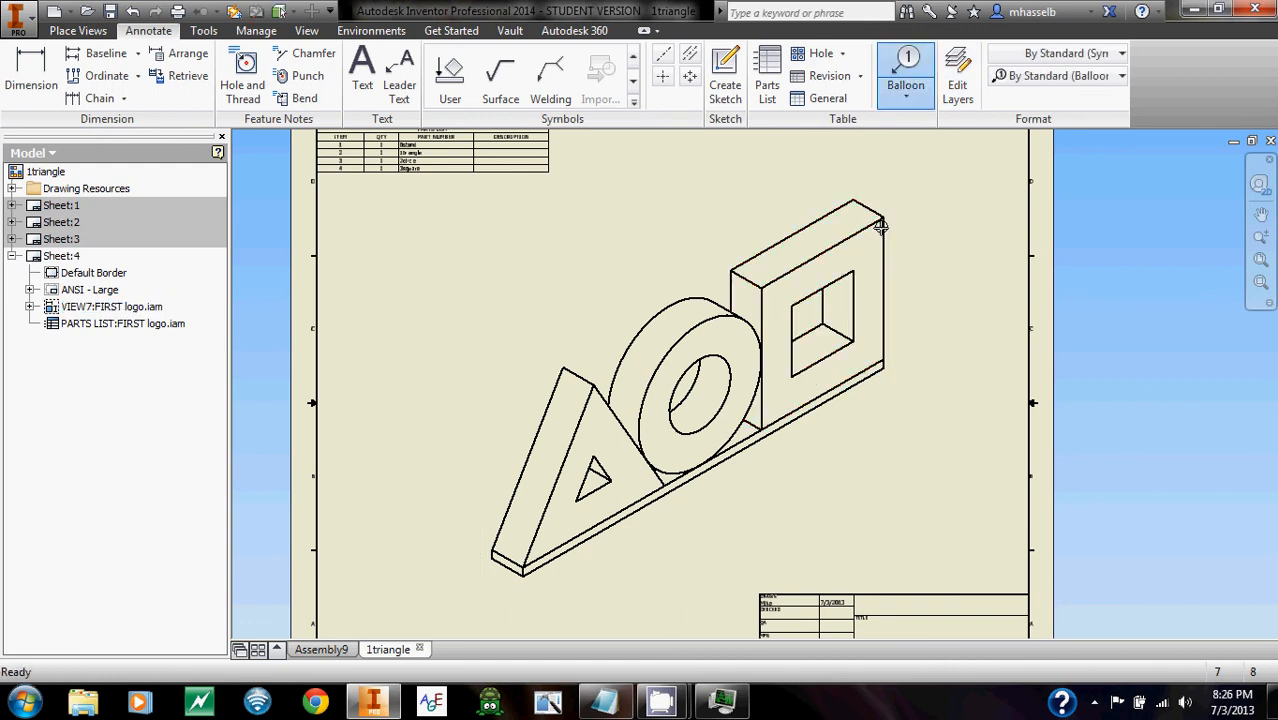
{"action": "right_click", "coordinate": [950, 193]}
{"action": "left_click", "coordinate": [1043, 191]}
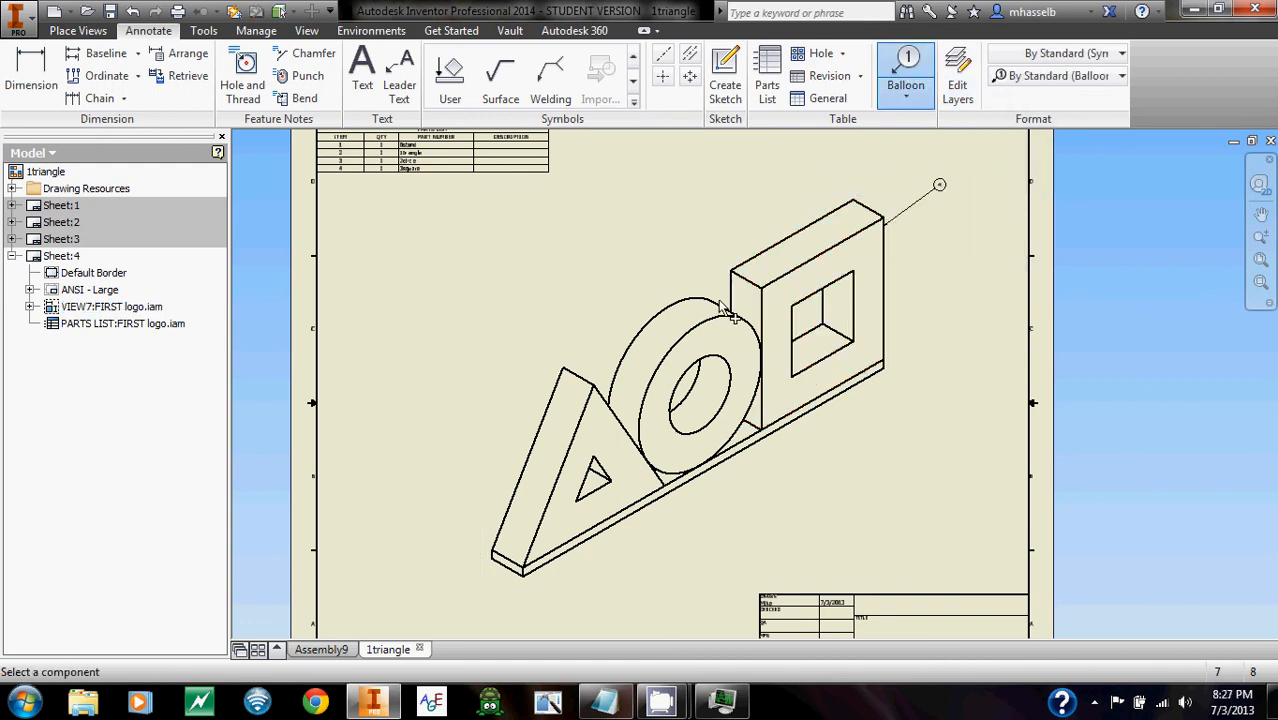
- Add balloons to the circle and the triangle in the isometric view, each placed above and to the left of its part
{"action": "left_click", "coordinate": [686, 298]}
{"action": "left_click", "coordinate": [549, 244]}
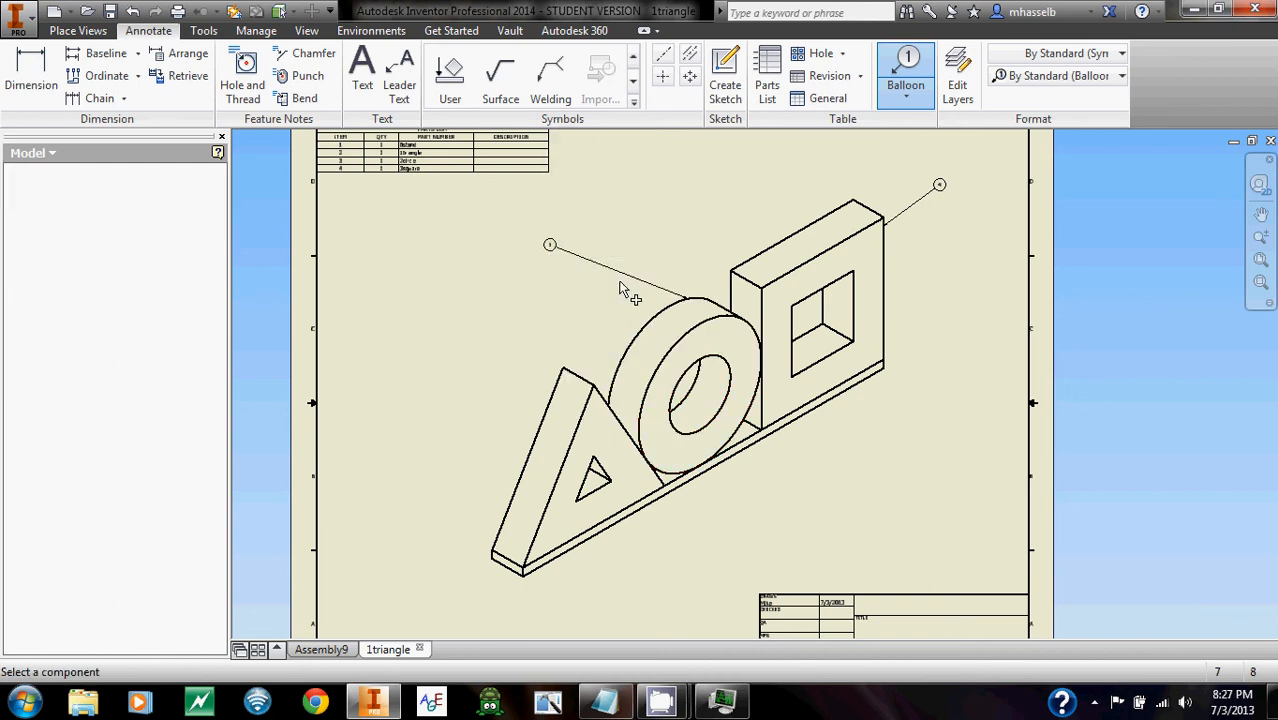
{"action": "left_click", "coordinate": [565, 370]}
{"action": "right_click", "coordinate": [470, 346]}
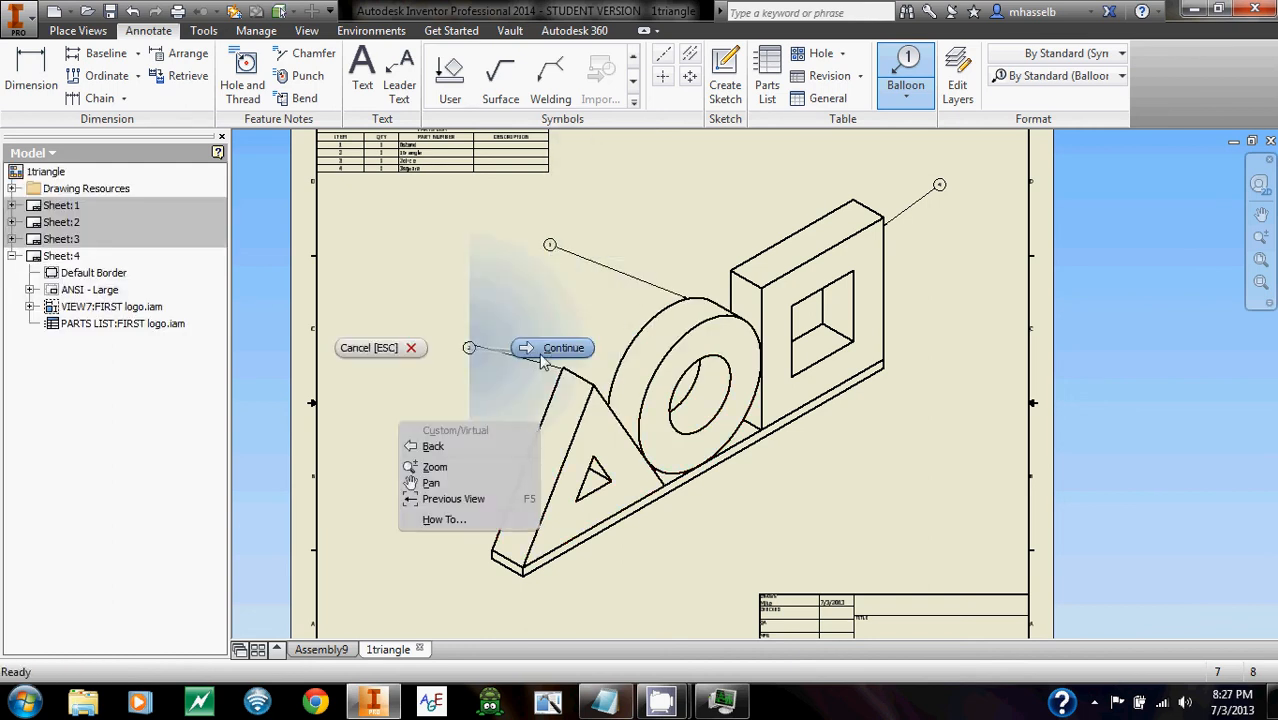
{"action": "left_click", "coordinate": [560, 349]}
- Add a balloon to the stand, placed below and to the right of its lower edge
{"action": "left_click", "coordinate": [736, 457]}
{"action": "right_click", "coordinate": [784, 501]}
{"action": "left_click", "coordinate": [850, 503]}
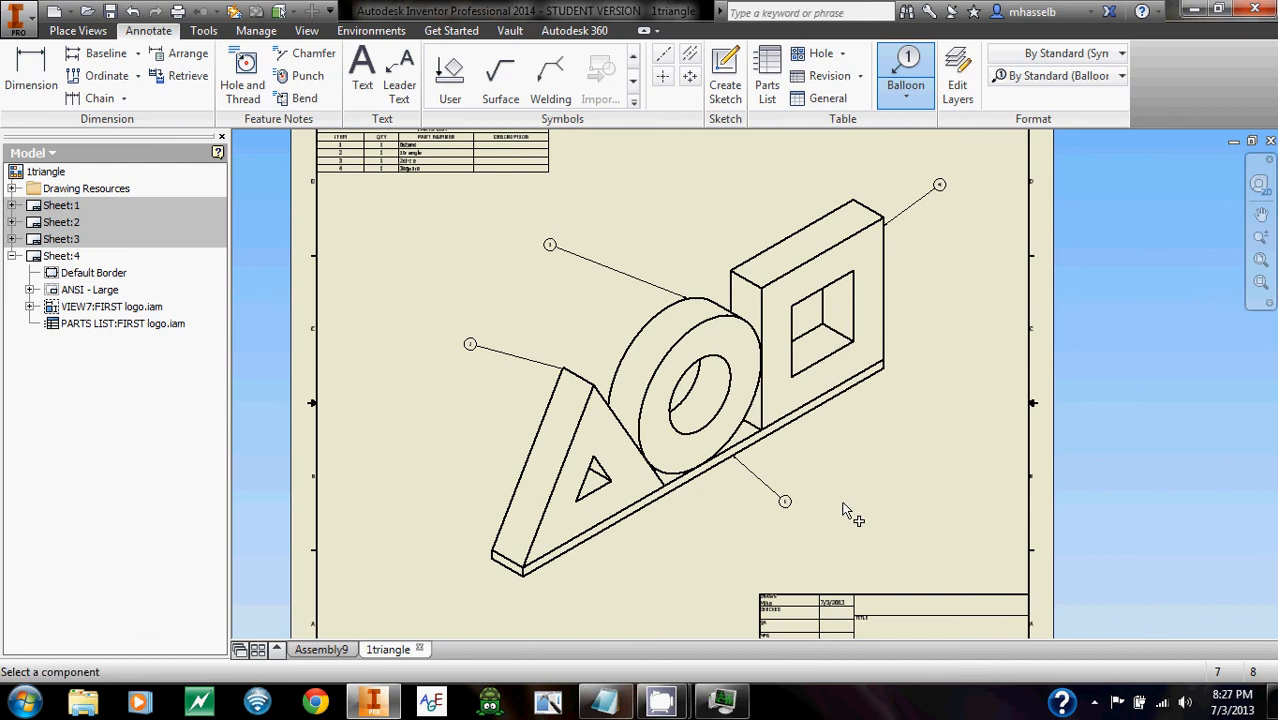
- Examine the item numbers in the triangle's and circle's balloons up close
{"action": "scroll", "coordinate": [782, 506], "scroll_direction": "up", "scroll_amount": 5}
{"action": "scroll", "coordinate": [790, 507], "scroll_direction": "down", "scroll_amount": 2}
{"action": "scroll", "coordinate": [650, 448], "scroll_direction": "down", "scroll_amount": 5}
{"action": "scroll", "coordinate": [605, 360], "scroll_direction": "up", "scroll_amount": 5}
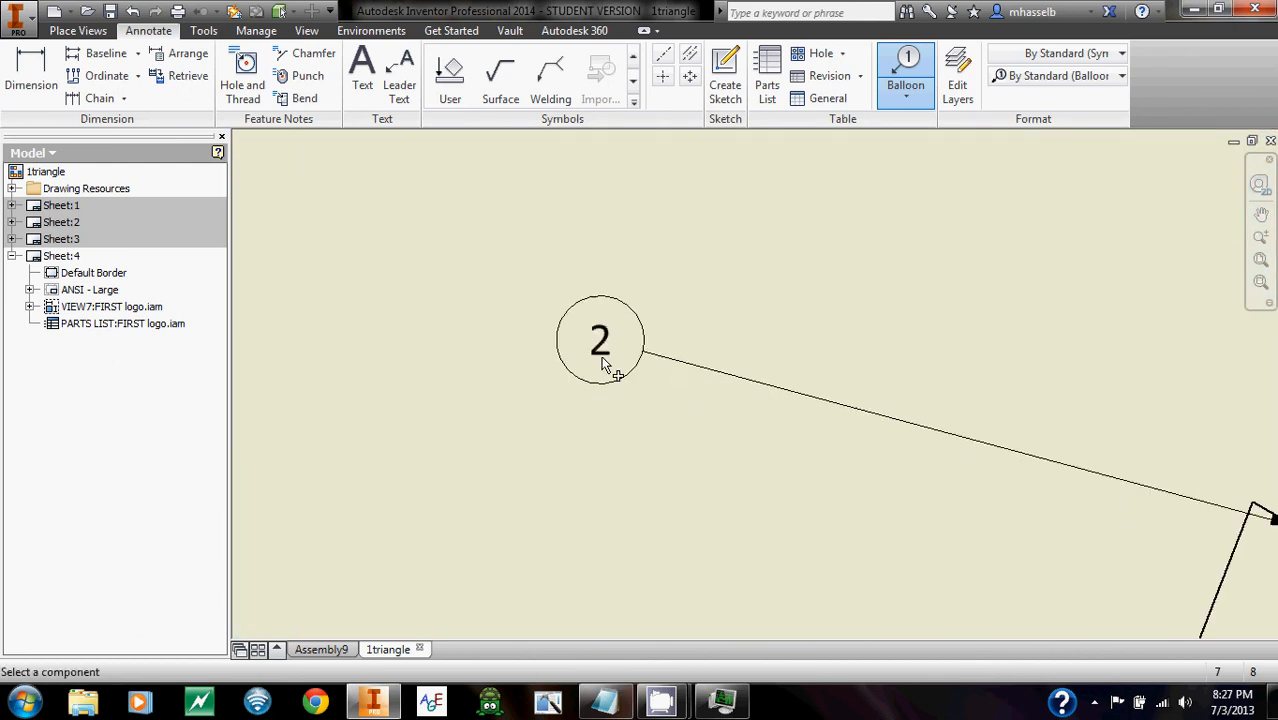
{"action": "scroll", "coordinate": [605, 354], "scroll_direction": "down", "scroll_amount": 6}
{"action": "scroll", "coordinate": [619, 328], "scroll_direction": "up", "scroll_amount": 5}
{"action": "scroll", "coordinate": [802, 334], "scroll_direction": "down", "scroll_amount": 5}
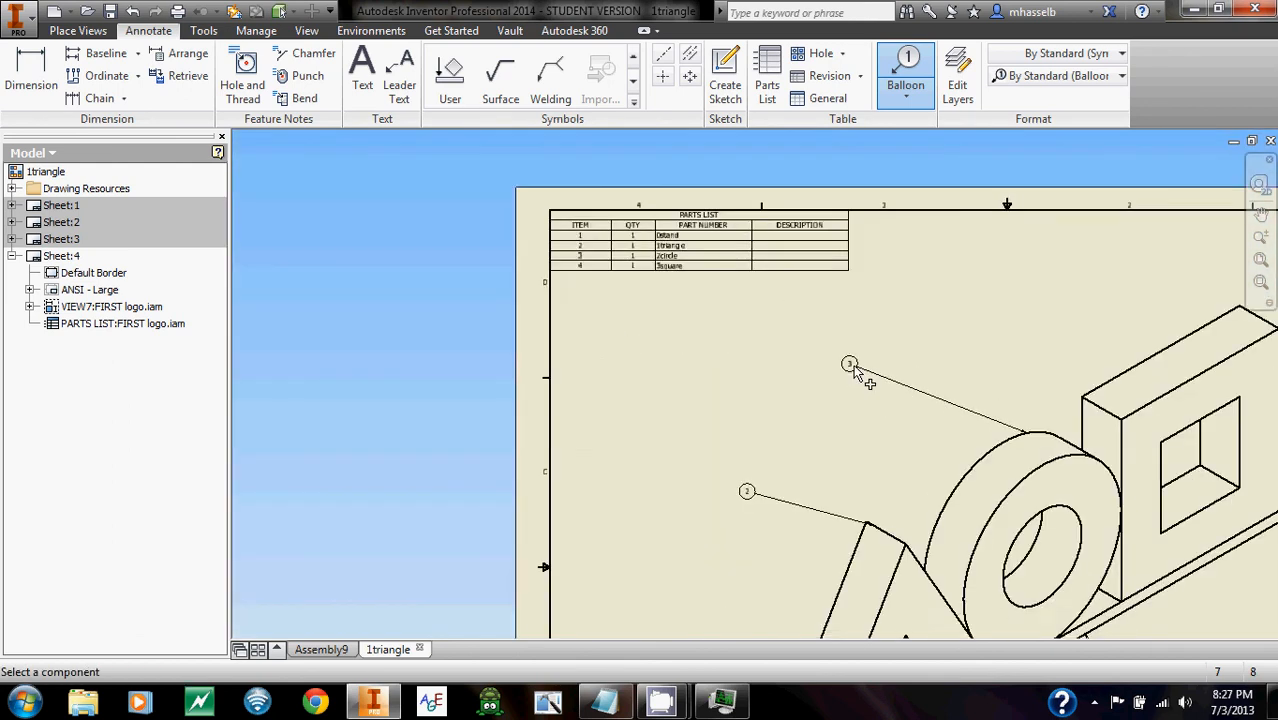
{"action": "scroll", "coordinate": [962, 372], "scroll_direction": "up", "scroll_amount": 5}
{"action": "scroll", "coordinate": [780, 387], "scroll_direction": "down", "scroll_amount": 4}
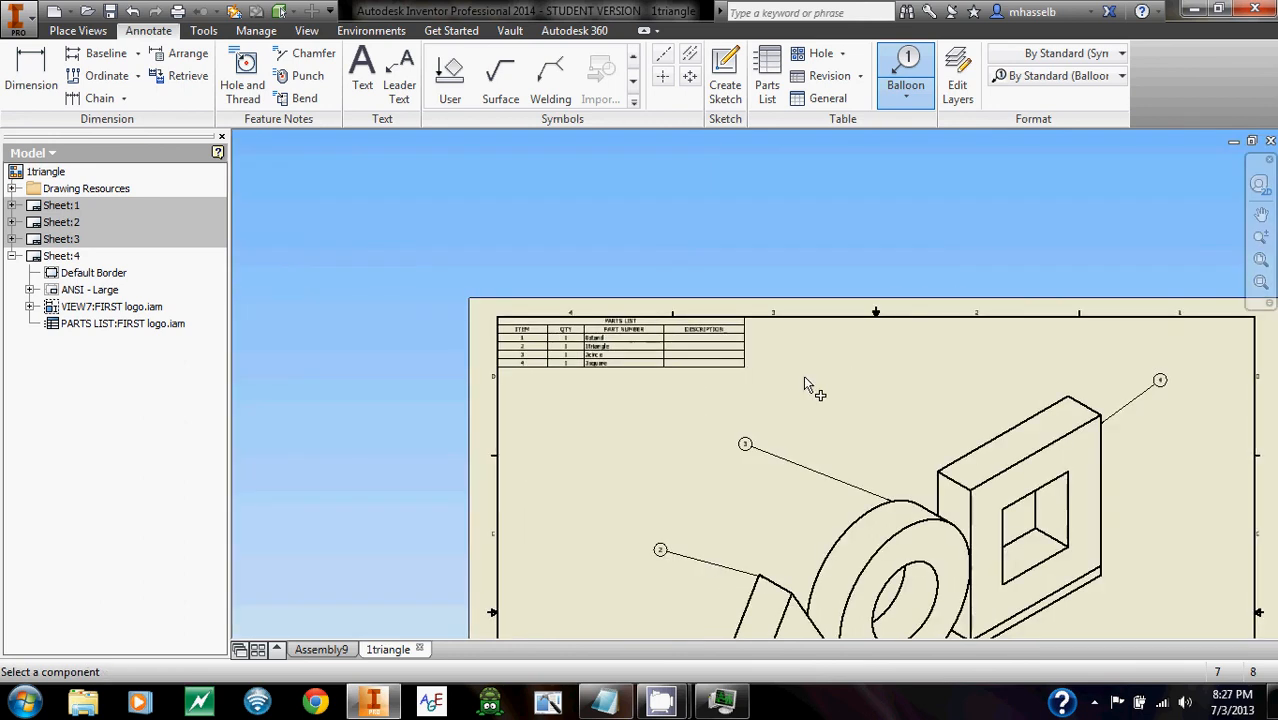
- Check the parts list rows against the balloon numbers and review the whole assembly sheet
{"action": "scroll", "coordinate": [565, 358], "scroll_direction": "up", "scroll_amount": 5}
{"action": "middle_click_drag", "start_coordinate": [608, 363], "coordinate": [845, 373]}
{"action": "scroll", "coordinate": [880, 368], "scroll_direction": "down", "scroll_amount": 2}
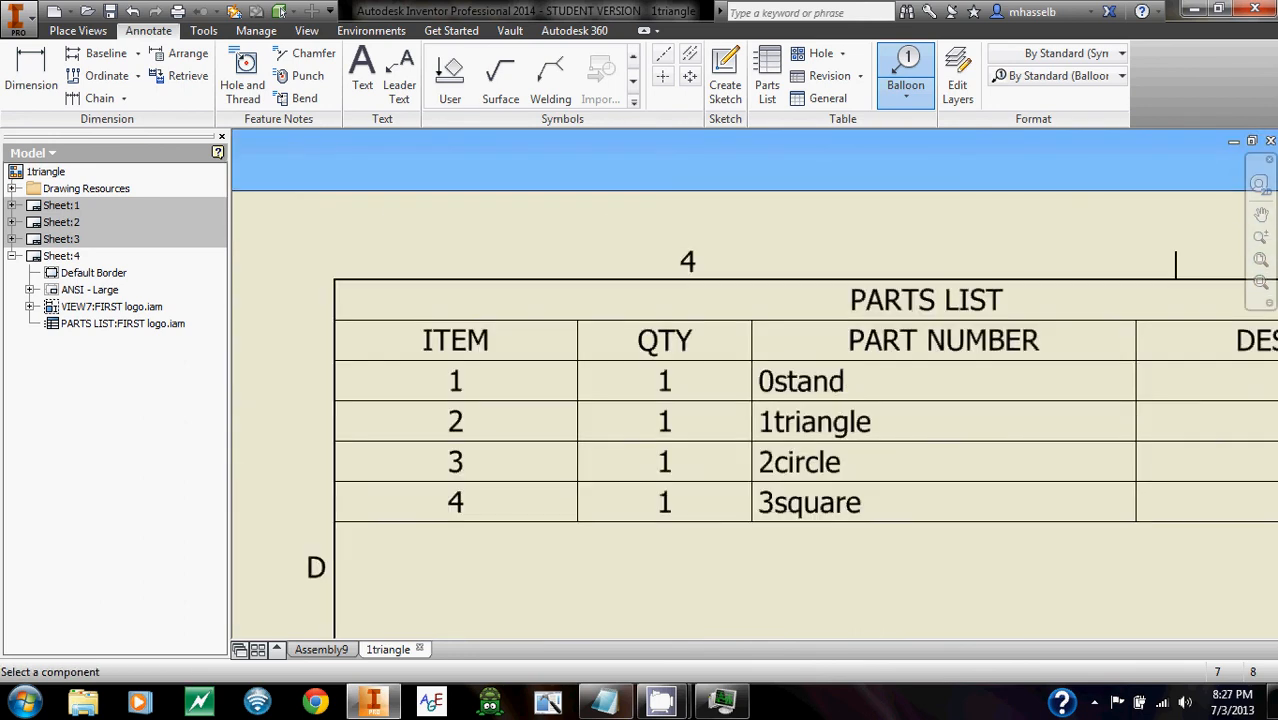
{"action": "middle_click_drag", "start_coordinate": [919, 470], "coordinate": [853, 327]}
{"action": "scroll", "coordinate": [853, 326], "scroll_direction": "down", "scroll_amount": 5}
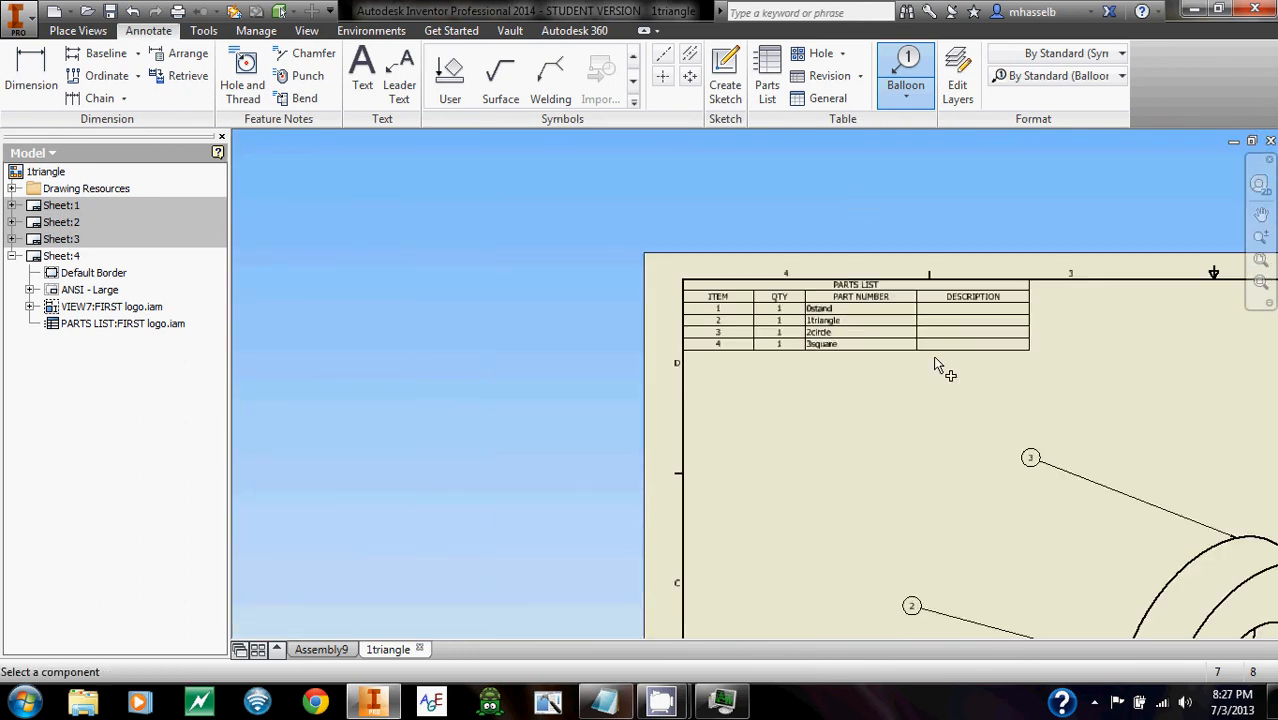
{"action": "middle_click_drag", "start_coordinate": [941, 385], "coordinate": [602, 162]}
{"action": "mouse_move", "coordinate": [935, 396]}
{"action": "middle_mouse_down"}
{"action": "mouse_move", "coordinate": [825, 326]}
{"action": "mouse_move", "coordinate": [810, 277]}
{"action": "middle_mouse_up"}
{"action": "scroll", "coordinate": [810, 277], "scroll_direction": "up", "scroll_amount": 1}
{"action": "scroll", "coordinate": [811, 278], "scroll_direction": "down", "scroll_amount": 7}
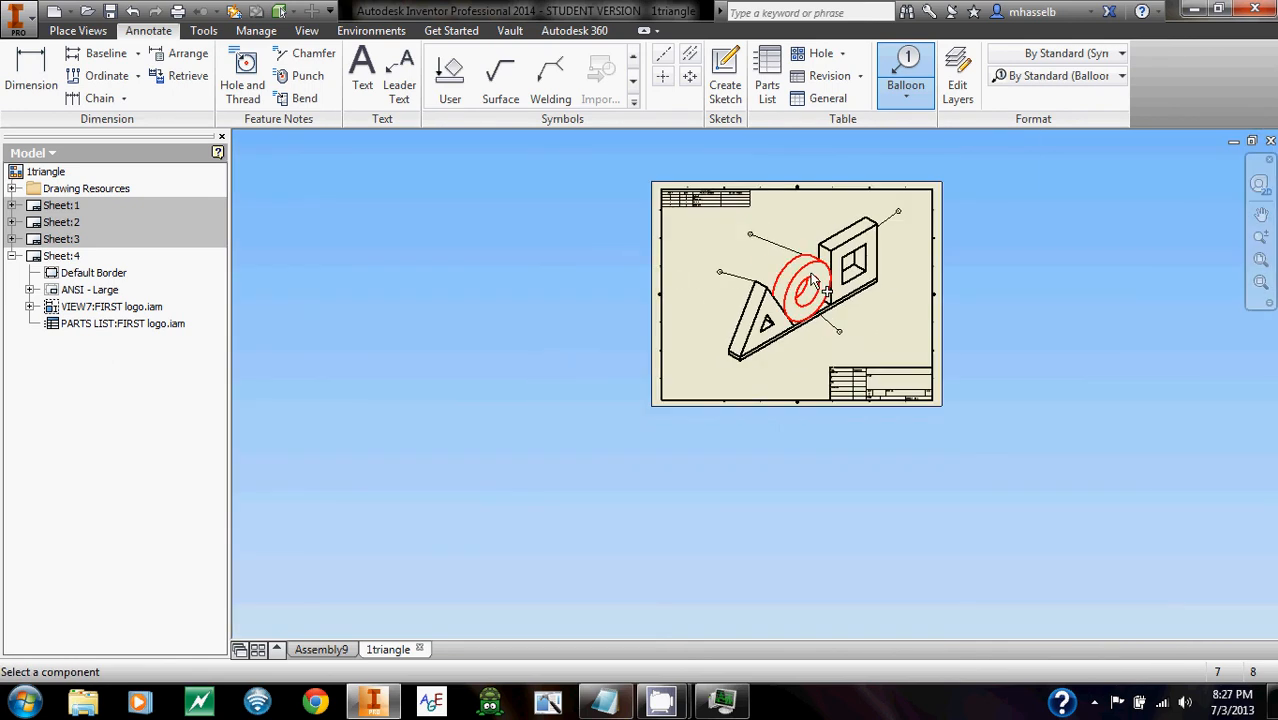
{"action": "mouse_move", "coordinate": [905, 319]}
{"action": "middle_mouse_down"}
{"action": "mouse_move", "coordinate": [873, 334]}
{"action": "mouse_move", "coordinate": [849, 317]}
{"action": "mouse_move", "coordinate": [862, 370]}
{"action": "middle_mouse_up"}
{"action": "scroll", "coordinate": [875, 336], "scroll_direction": "up", "scroll_amount": 1}
{"action": "scroll", "coordinate": [847, 340], "scroll_direction": "up", "scroll_amount": 1}
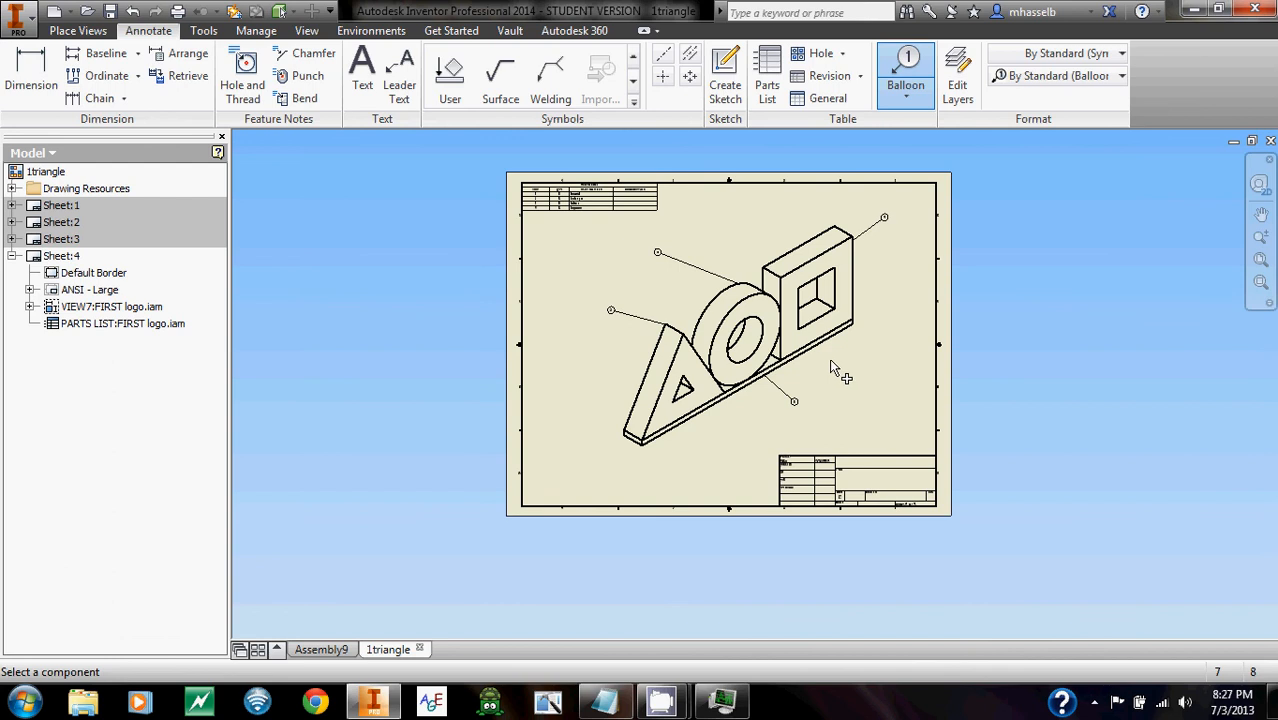